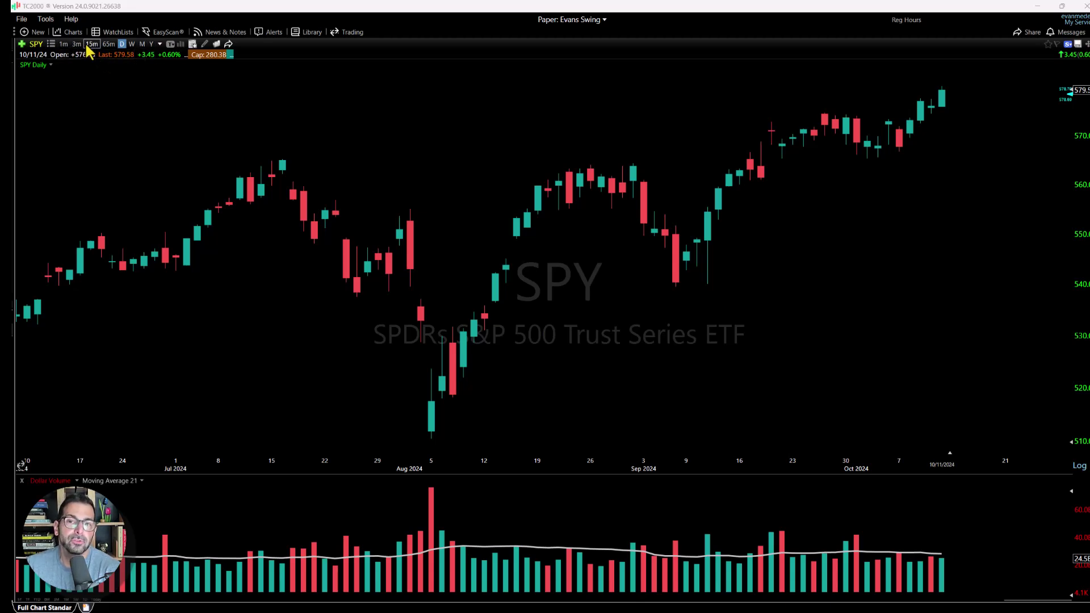
- Cycle the SPY chart through the 65-minute, daily and monthly timeframes and return it to daily
click(109, 44)
click(123, 44)
click(141, 44)
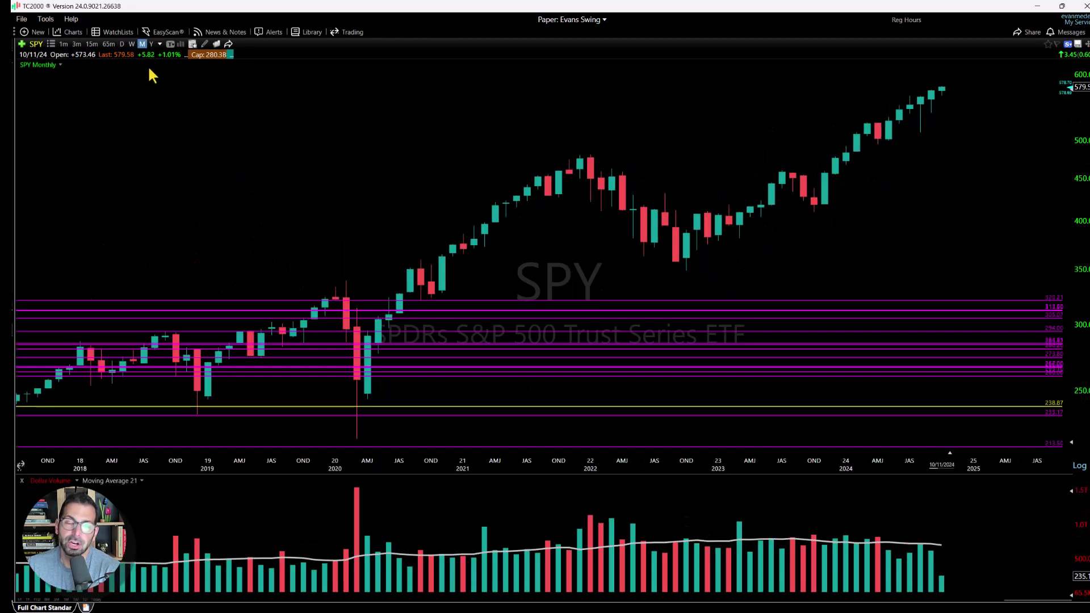
click(122, 45)
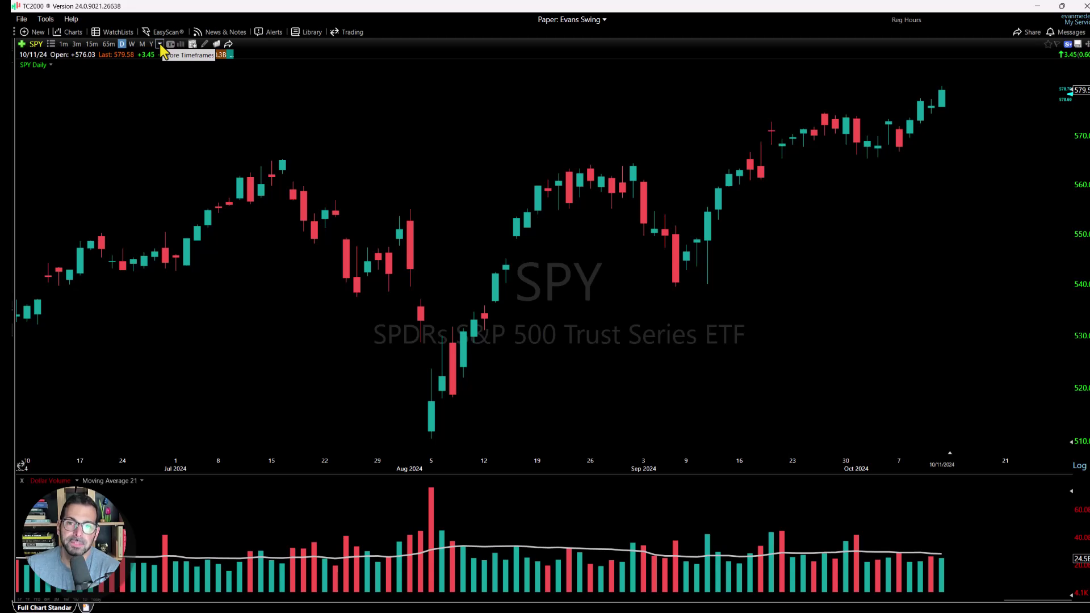
- Open the chart toolbar's timeframe settings and reposition the System Settings window so the chart's timeframe controls are uncovered
click(160, 45)
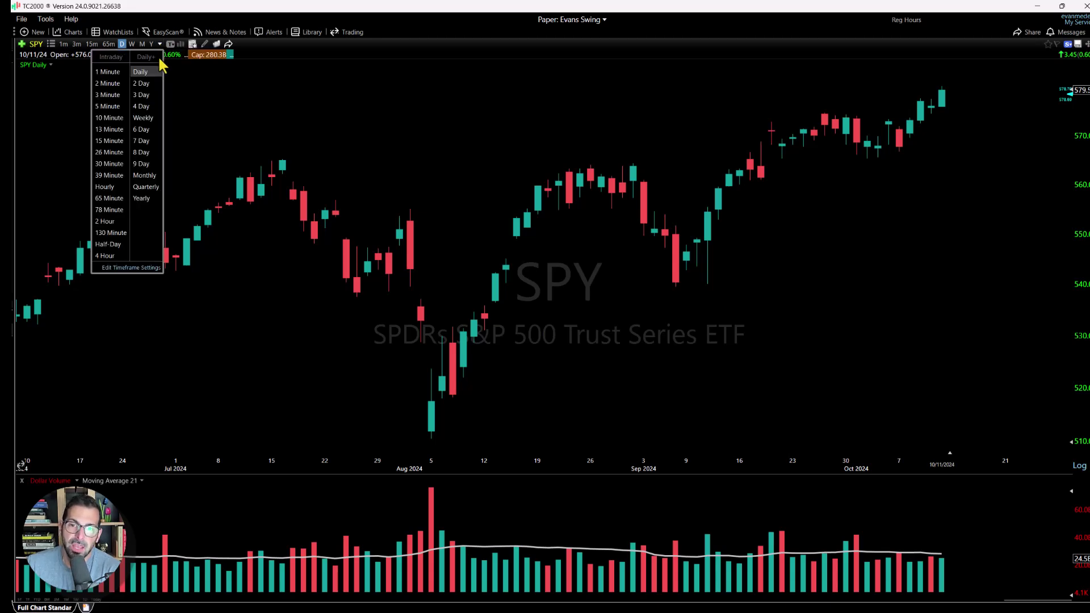
click(141, 271)
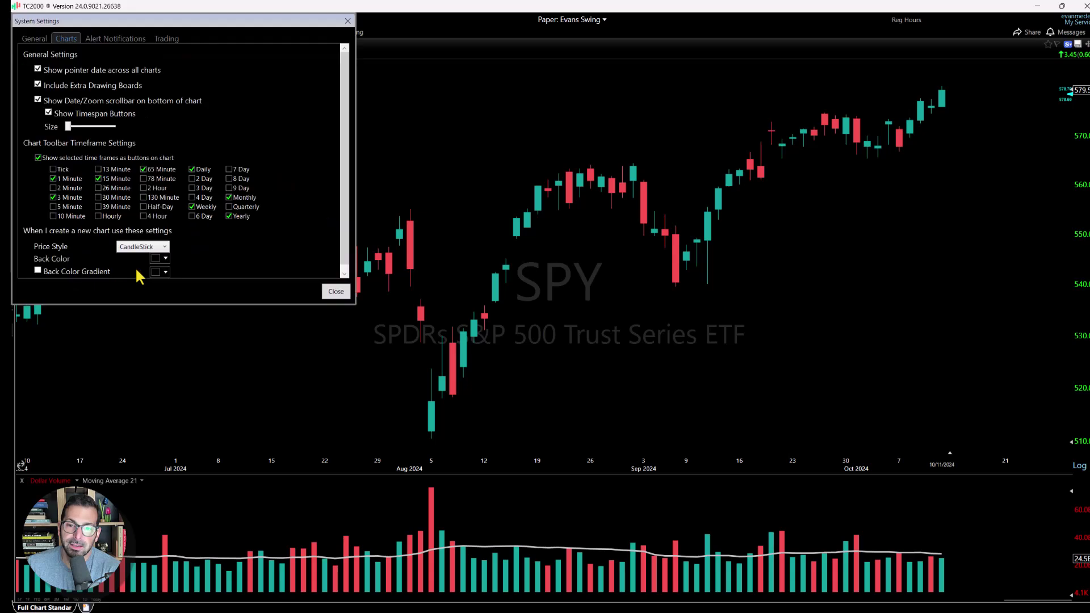
drag(224, 25, 472, 48)
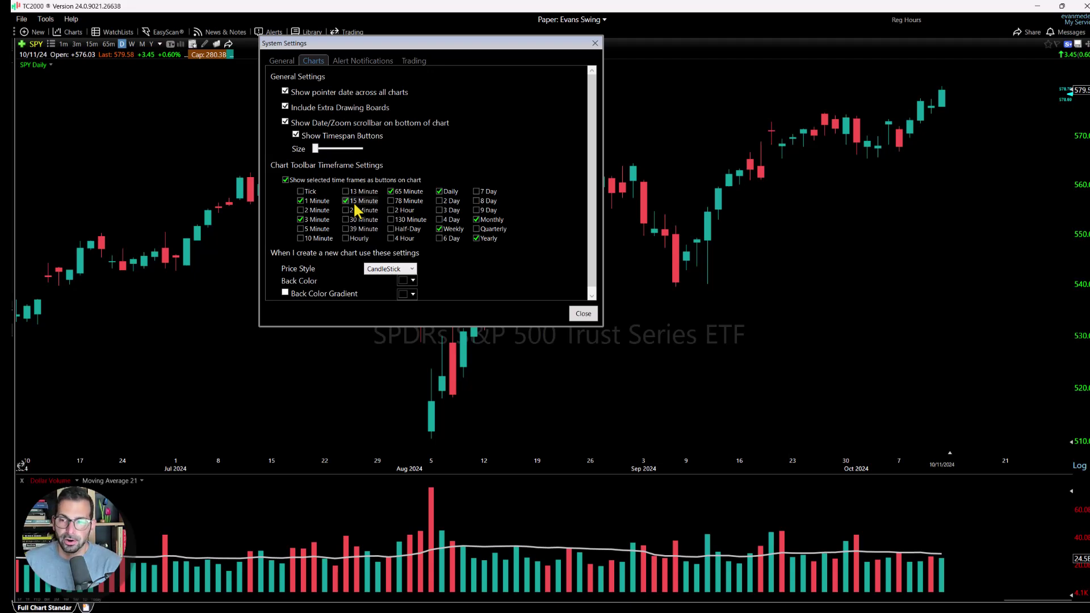
- Try the 5 Minute and 10 Minute options as timeframe choices for the chart, switching each on and off again
click(320, 229)
click(319, 229)
click(317, 243)
click(318, 243)
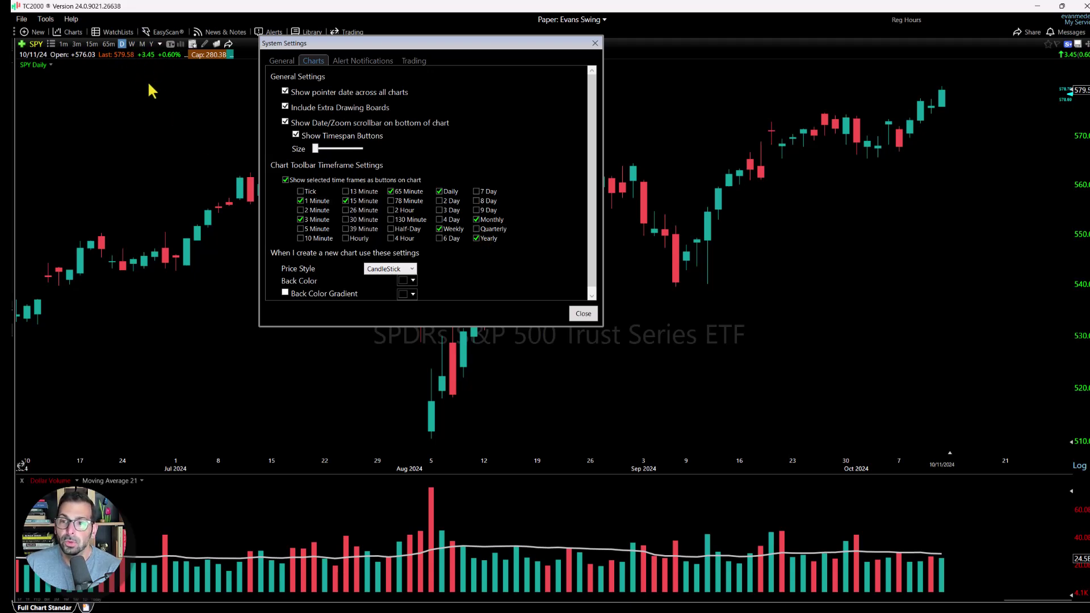
- Toggle the display of selected timeframes on the chart off and on again, and close the System Settings
click(285, 180)
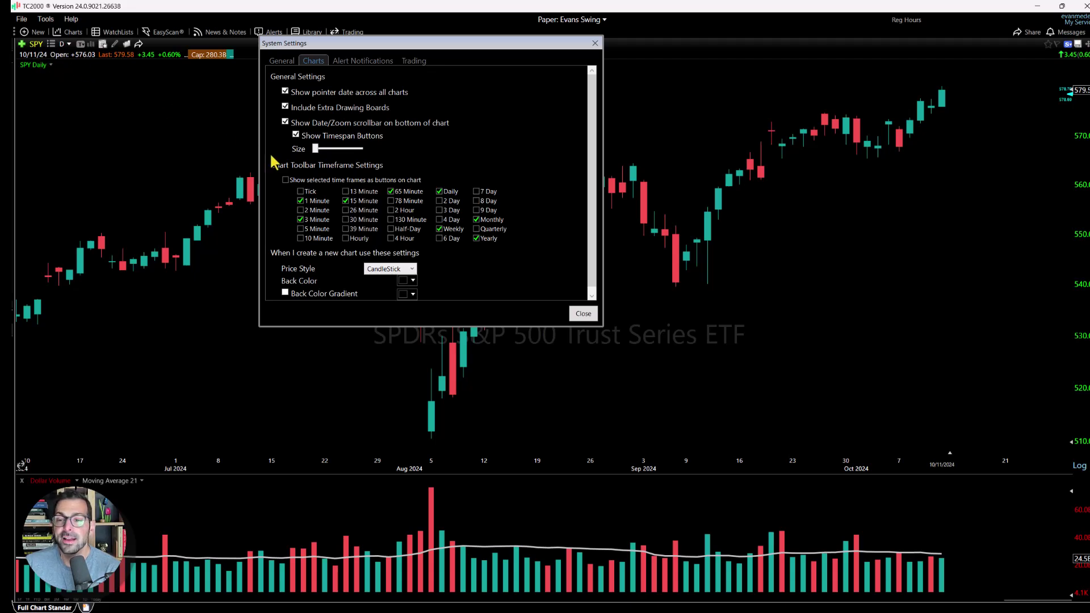
click(286, 181)
click(584, 314)
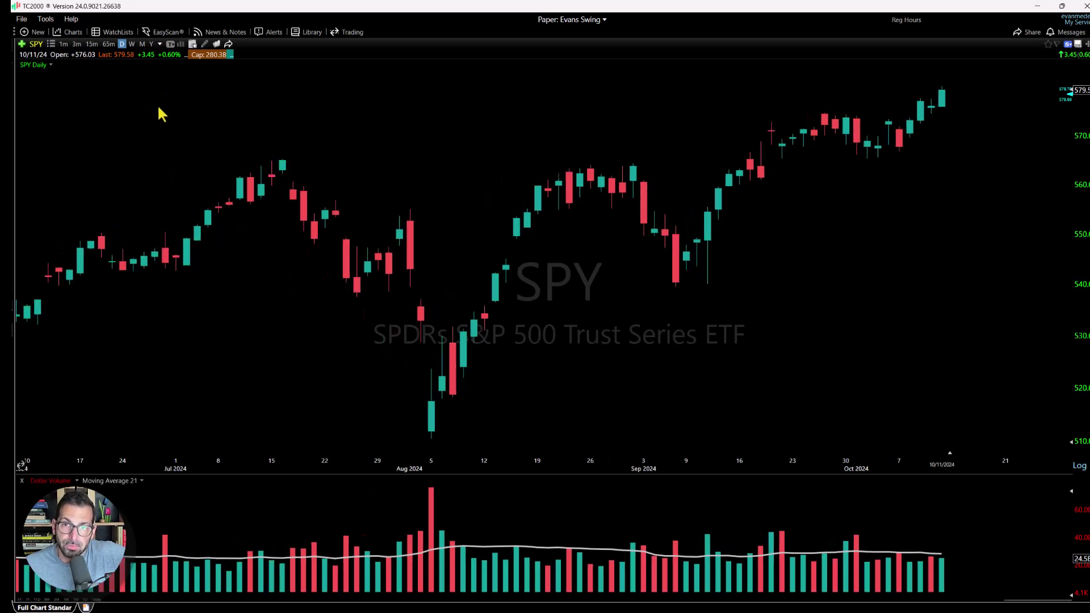
- Switch the SPY chart to the 65-minute timeframe and back to daily by entering the timeframe codes
text(65)
key(Return)
key(d)
key(Return)
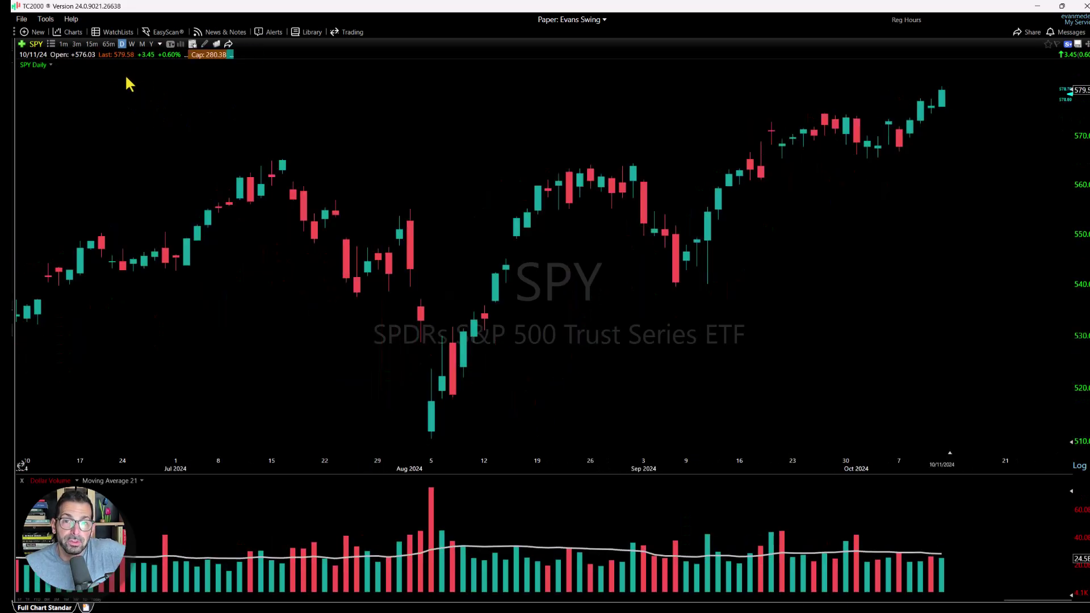
- Change the SPY chart to weekly, monthly, weekly again and back to daily using timeframe codes
key(w)
key(Return)
key(m)
key(Return)
key(w)
key(Return)
key(d)
key(Return)
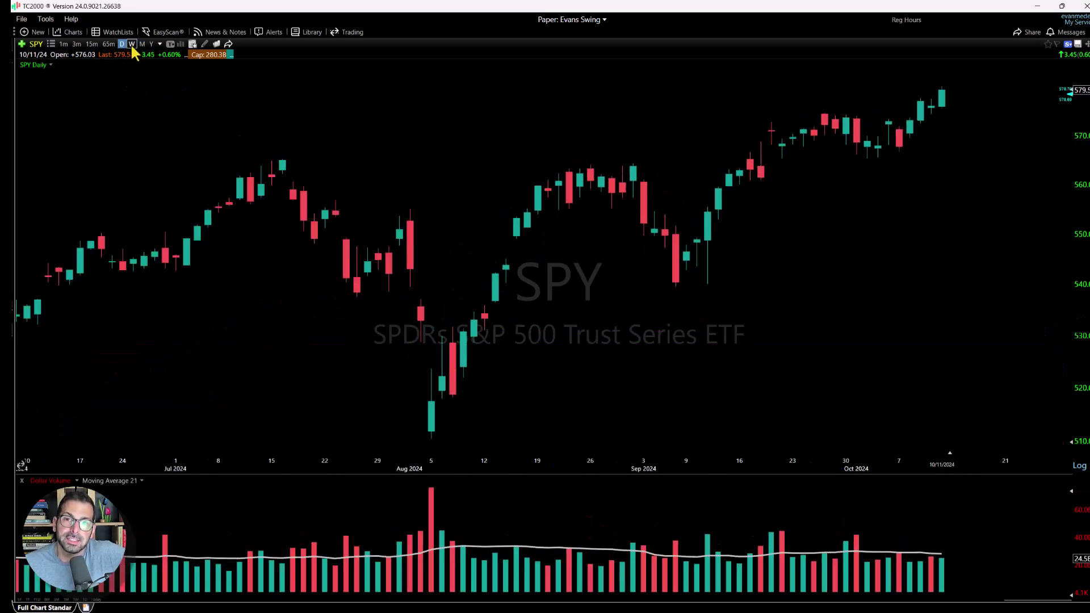
- Show SPY on the yearly timeframe and return the chart to daily
key(y)
key(Return)
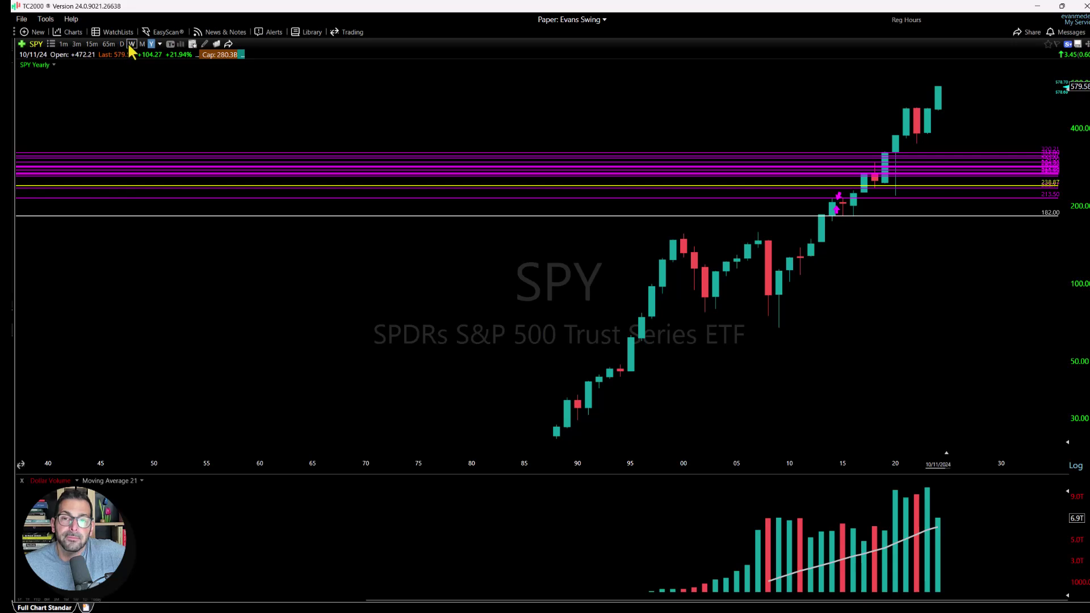
key(d)
key(Return)
- Step the SPY chart down through the 65-minute, 15-minute and 3-minute timeframes
key(6)
key(5)
key(Return)
key(1)
key(5)
key(Return)
key(3)
key(Return)
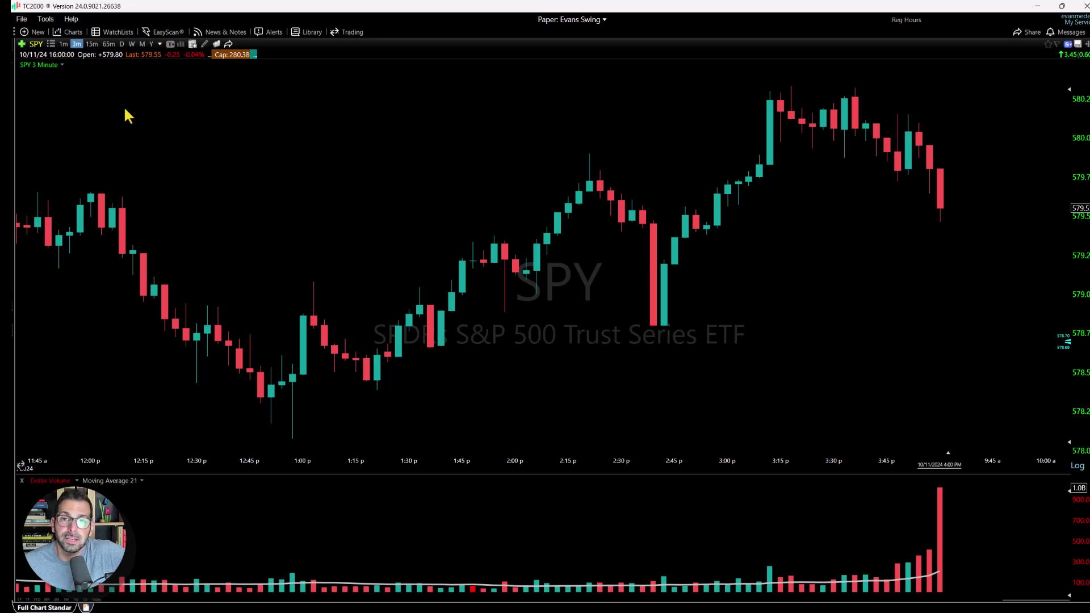
- Bring the SPY chart back up to the 15-minute and finally the 65-minute timeframe
key(1)
key(5)
key(Return)
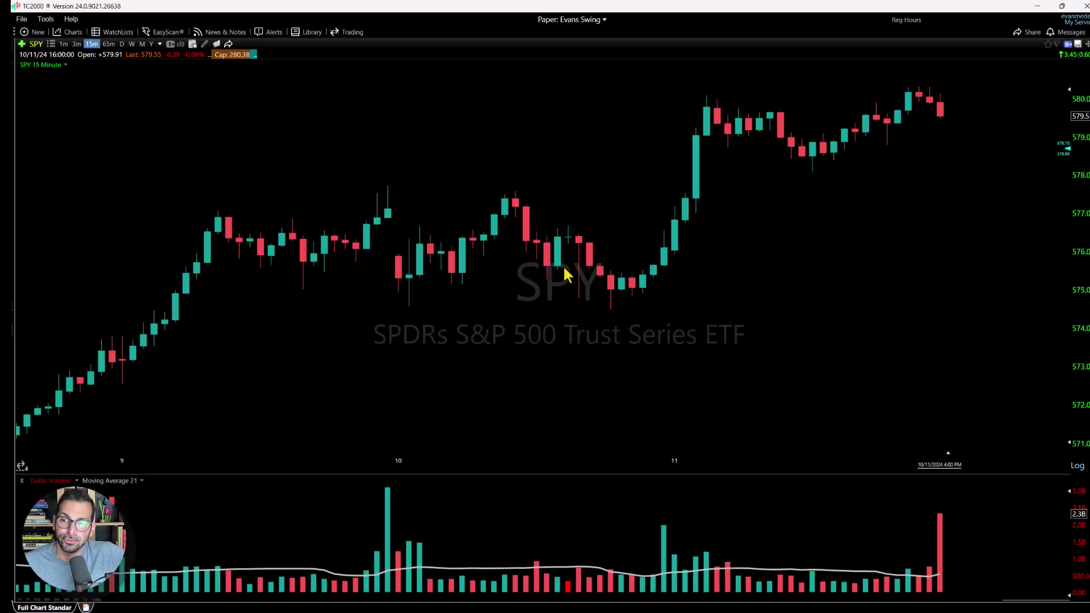
key(6)
key(5)
key(Return)
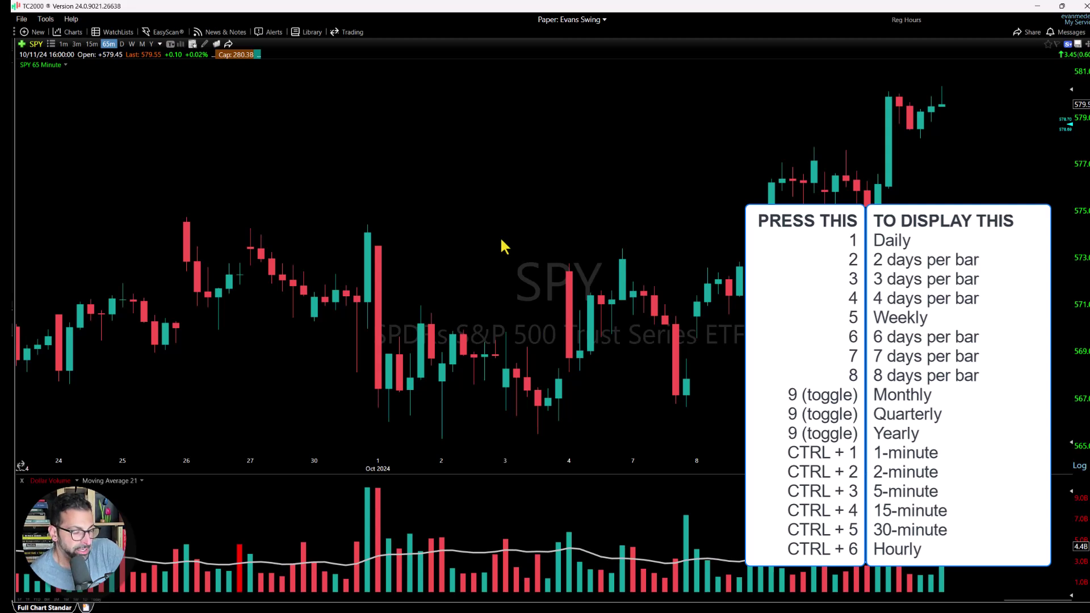
- Use the built-in timeframe hotkeys to display daily, 2-day, 1-minute, 2-minute, 5-minute, 15-minute and 30-minute bars
key(1)
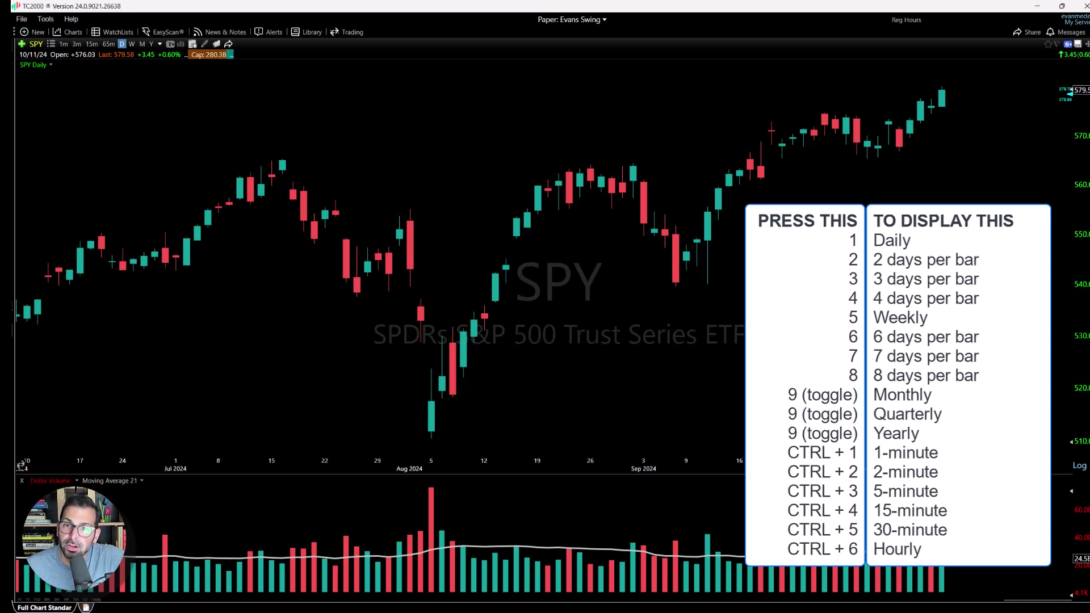
key(2)
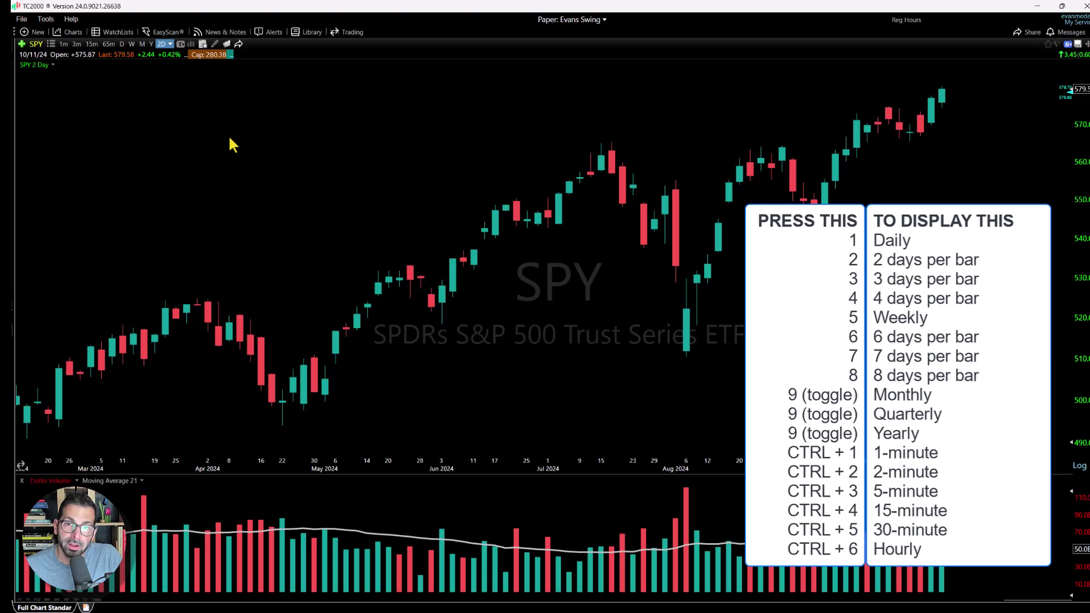
key(ctrl+1)
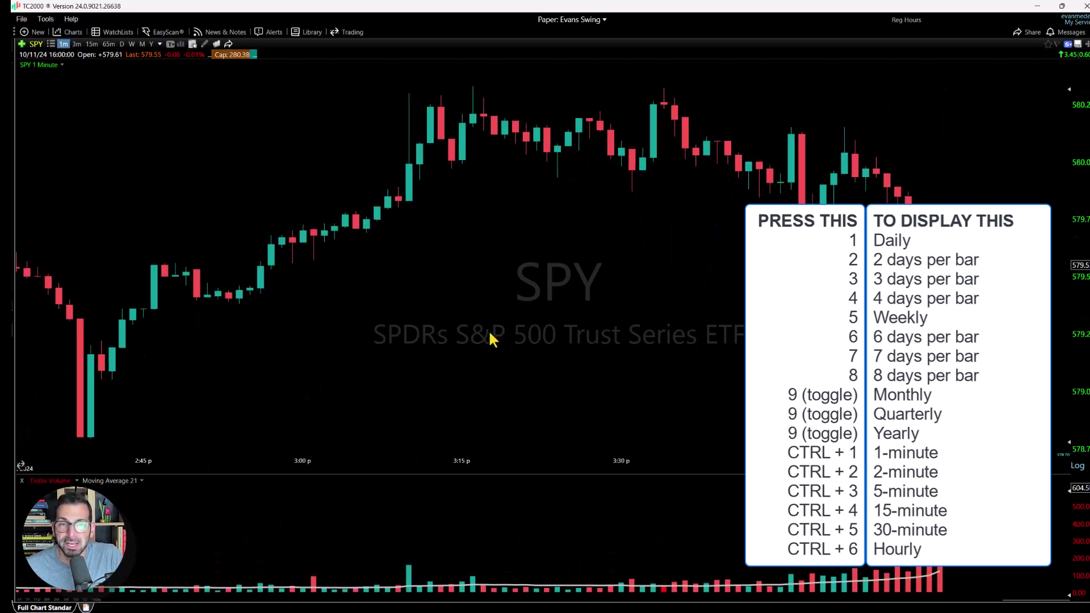
key(ctrl+2)
key(ctrl+3)
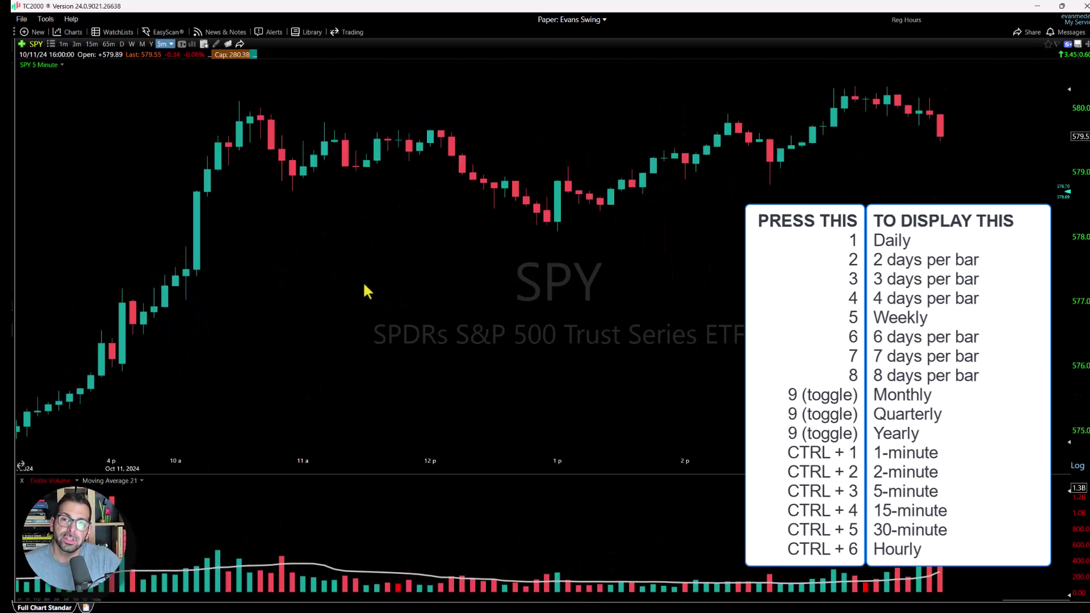
key(ctrl+4)
key(ctrl+5)
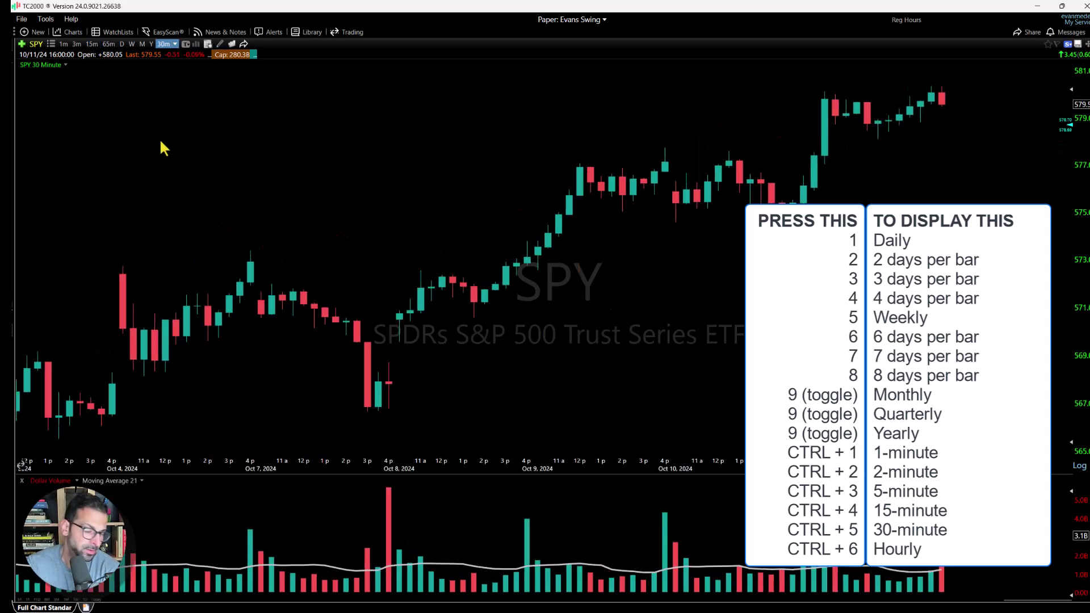
- Set the SPY chart to the weekly timeframe using its hotkey
key(5)
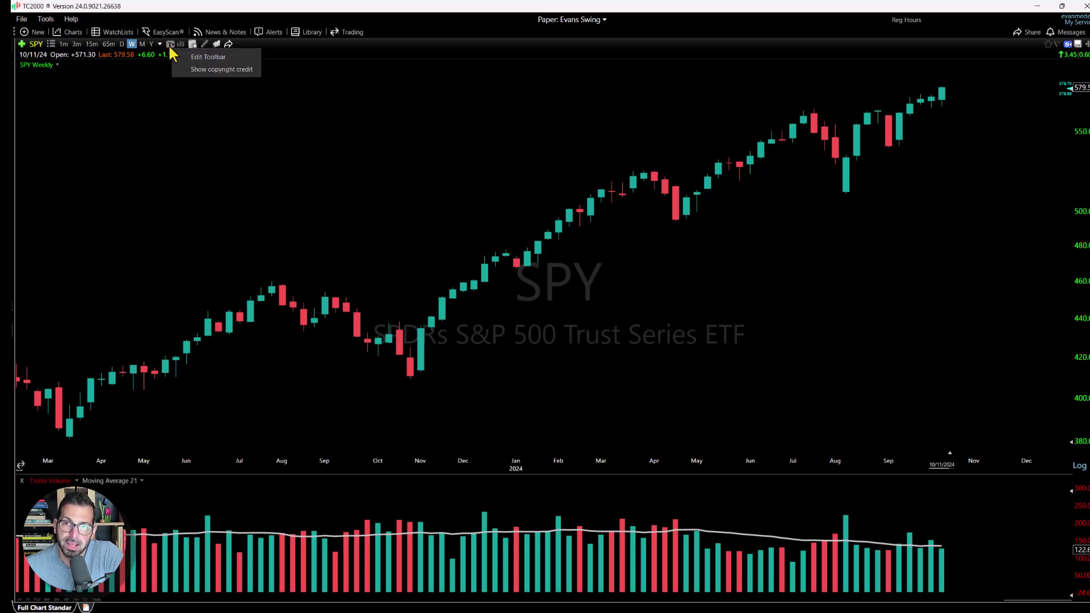
click(171, 46)
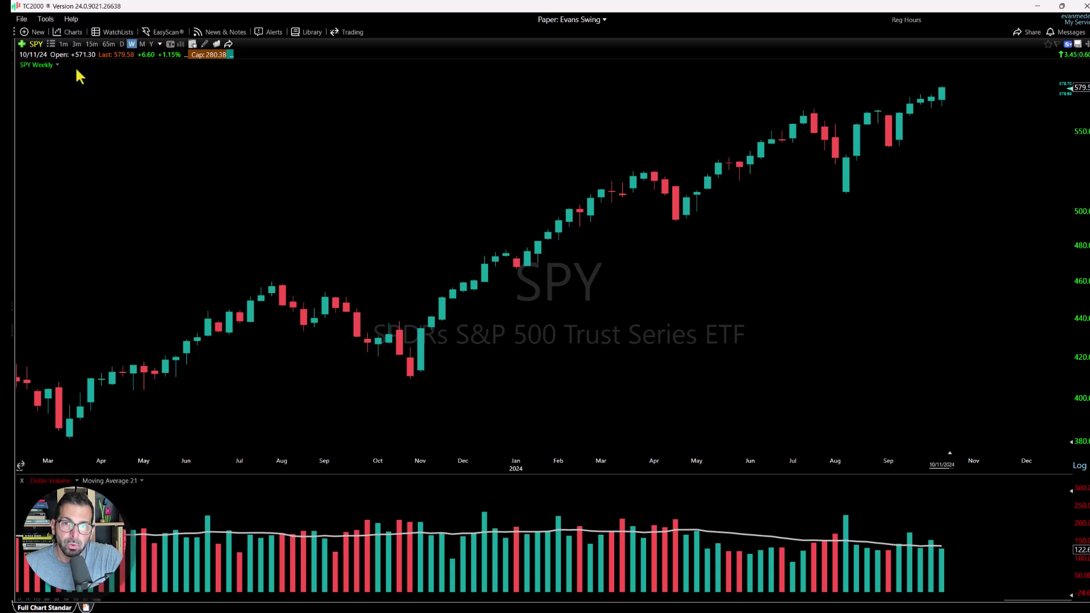
- Add the Evans Standard chart, dock it to the left of the existing SPY chart, and make both about equally wide
click(73, 33)
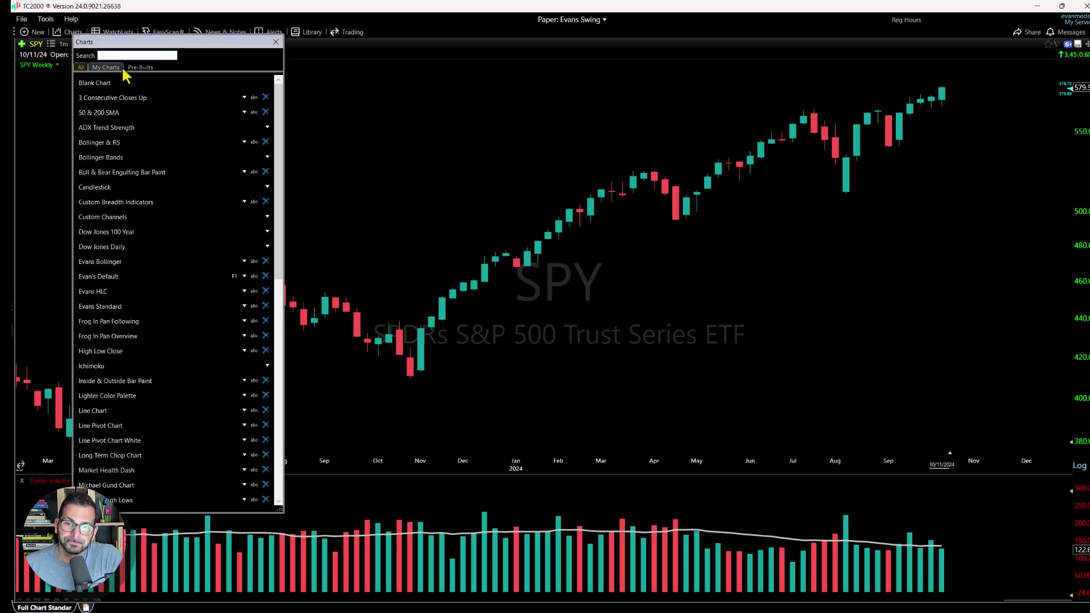
click(126, 306)
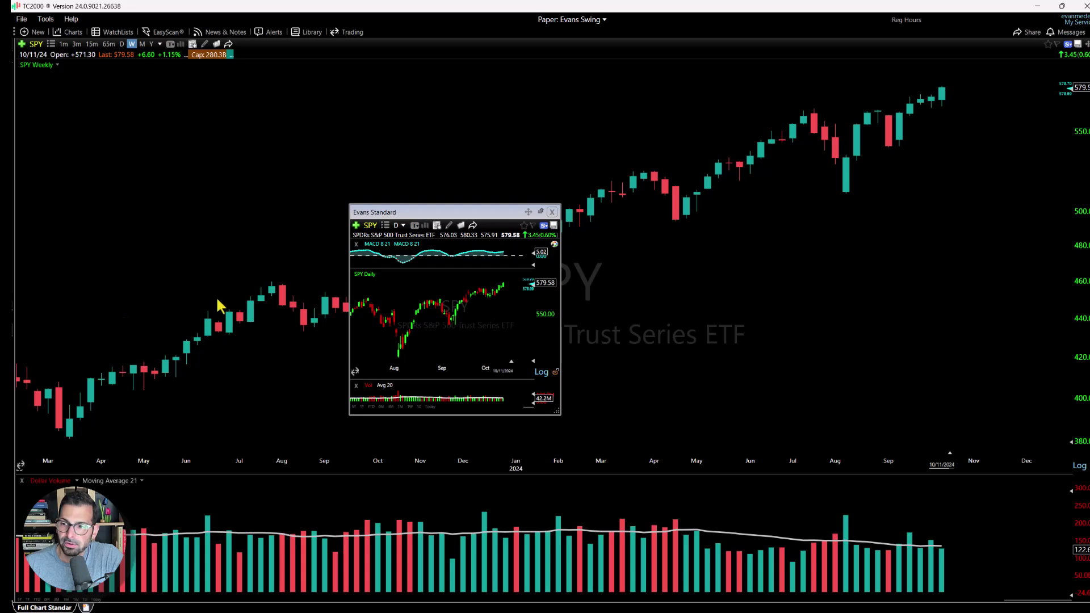
click(528, 212)
click(568, 222)
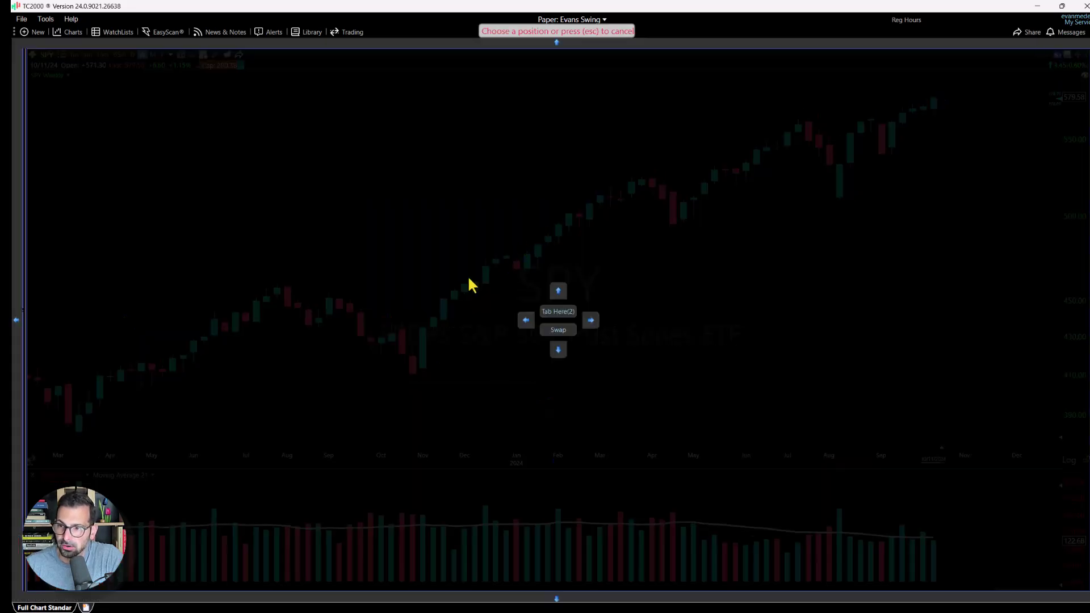
click(526, 321)
drag(377, 274, 662, 274)
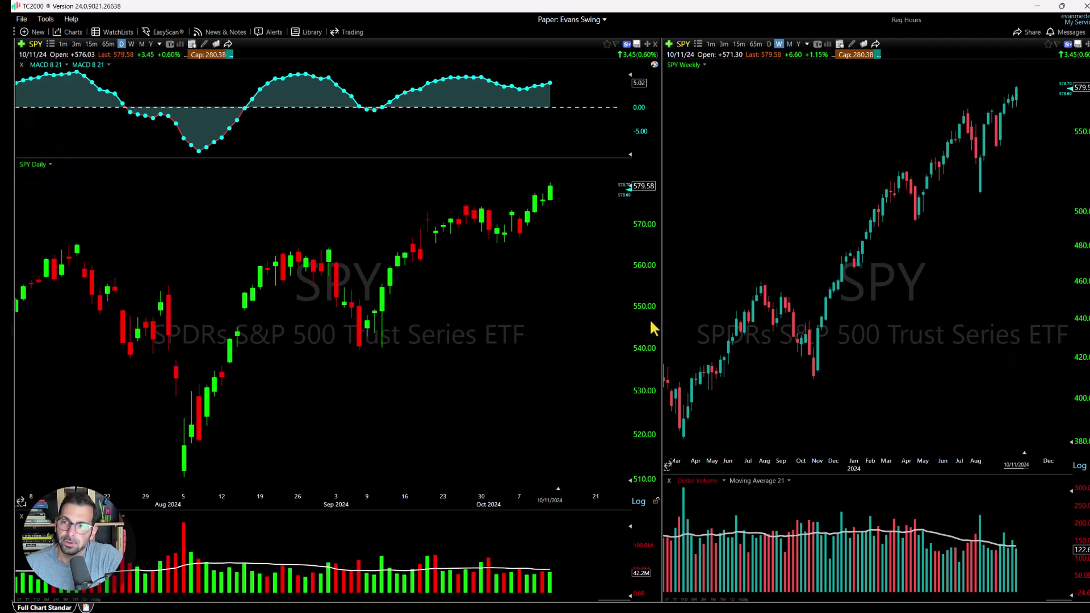
drag(662, 329, 571, 339)
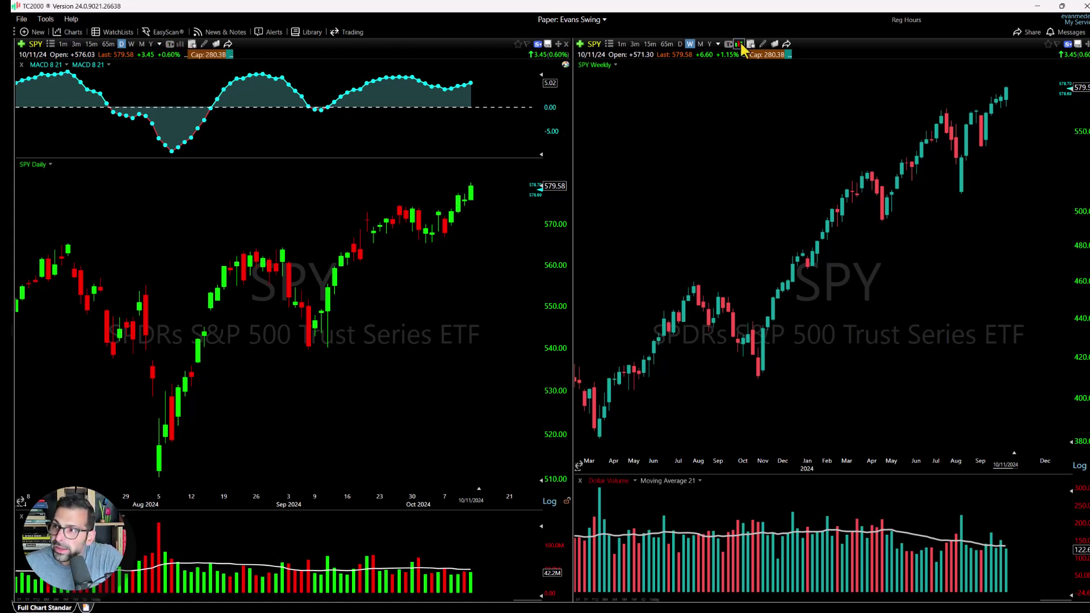
- Set the two charts independently to weekly and daily, and after that to 15-minute on the MACD chart and 65-minute on the other
click(132, 44)
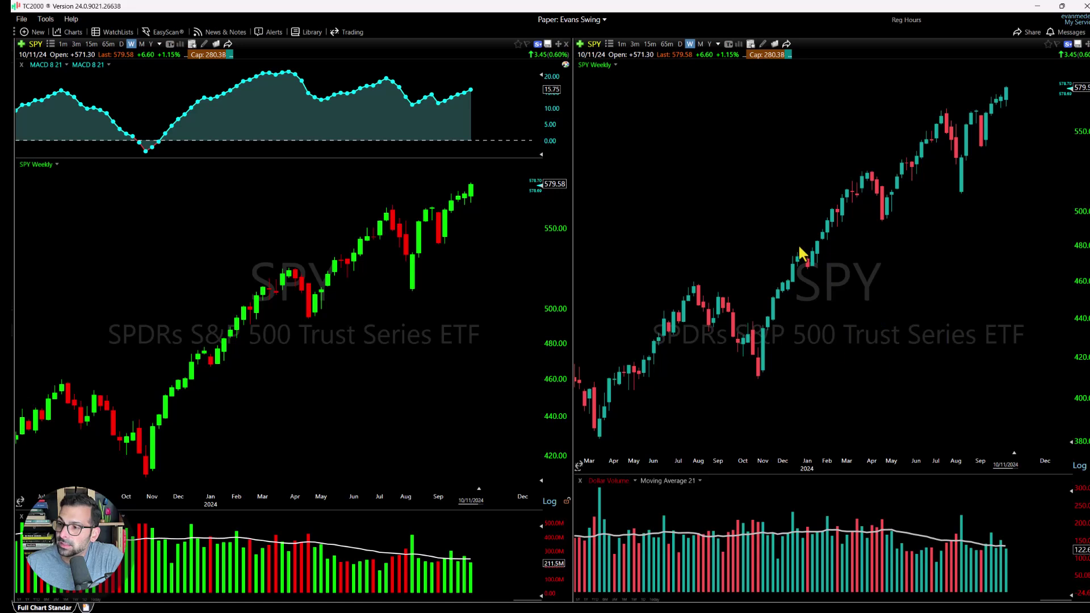
click(680, 45)
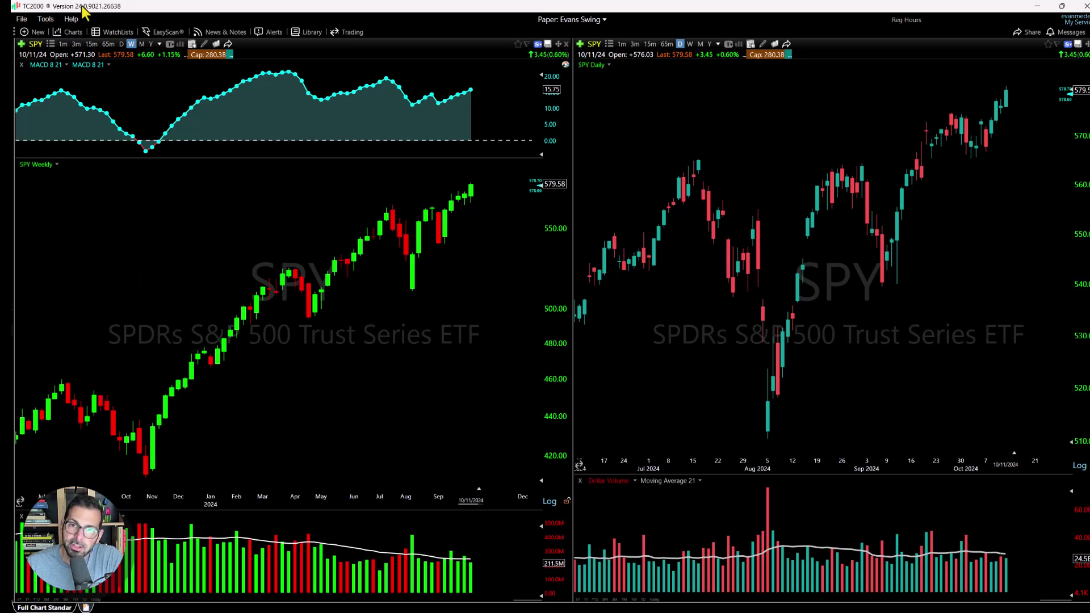
click(91, 44)
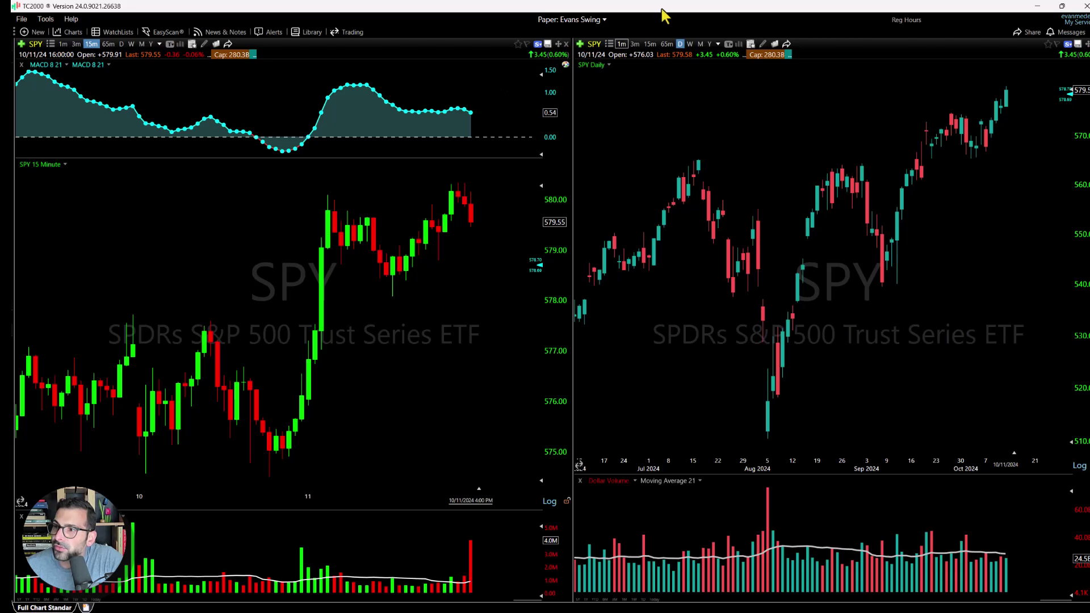
click(668, 44)
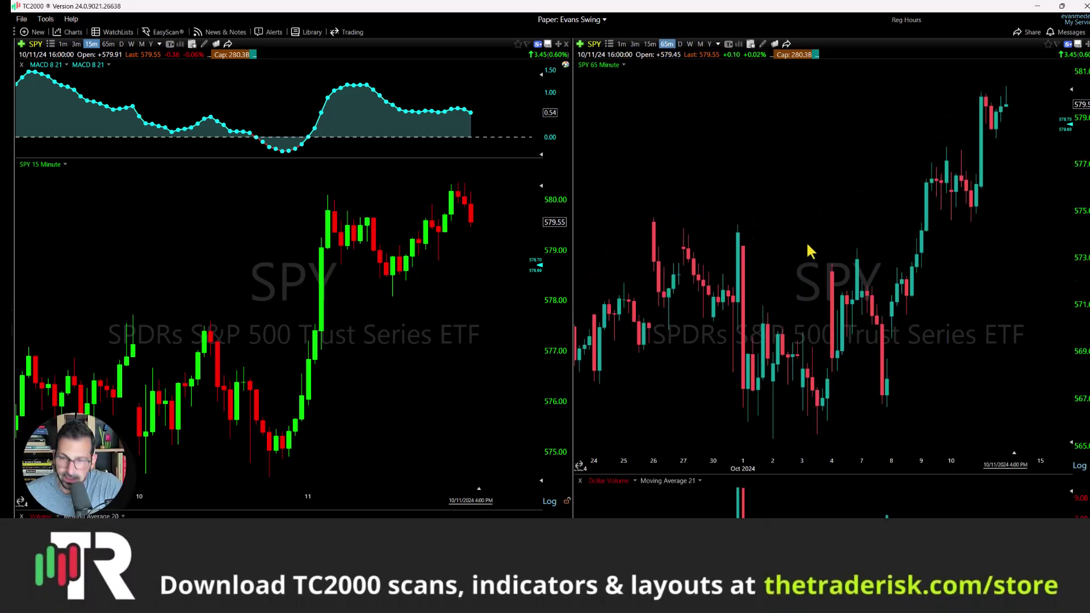
- Join both charts with the Blue TimeFrame Link and change their shared timeframe to 65 minutes
click(171, 46)
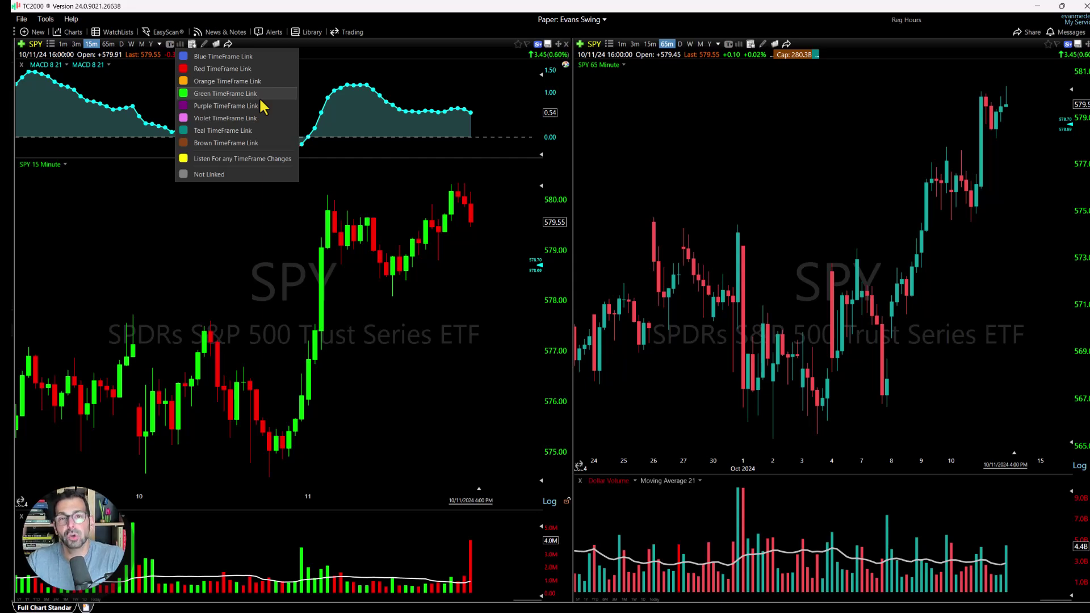
click(215, 57)
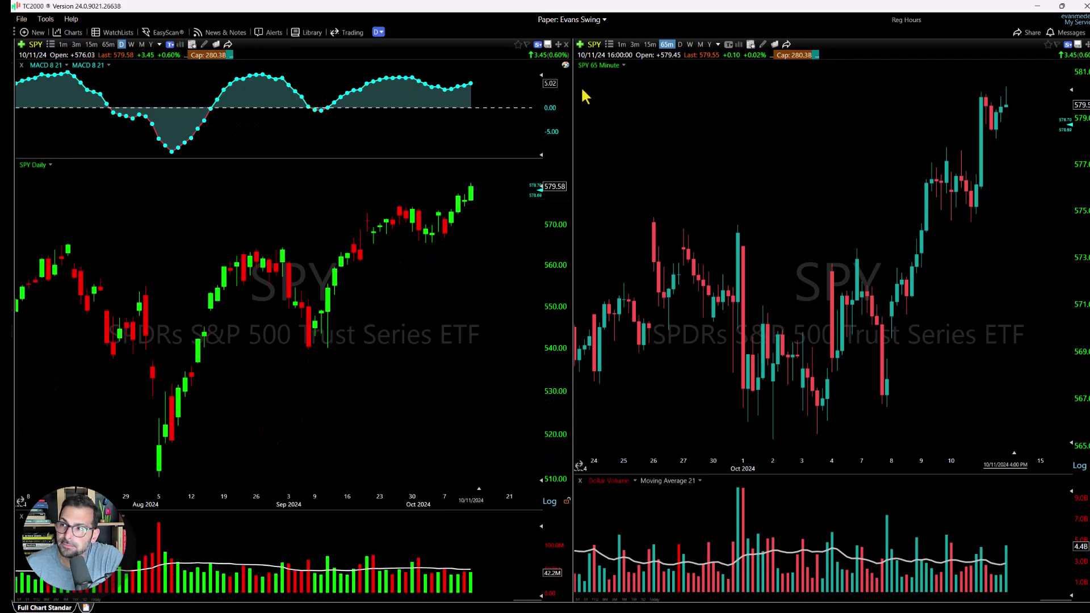
click(730, 45)
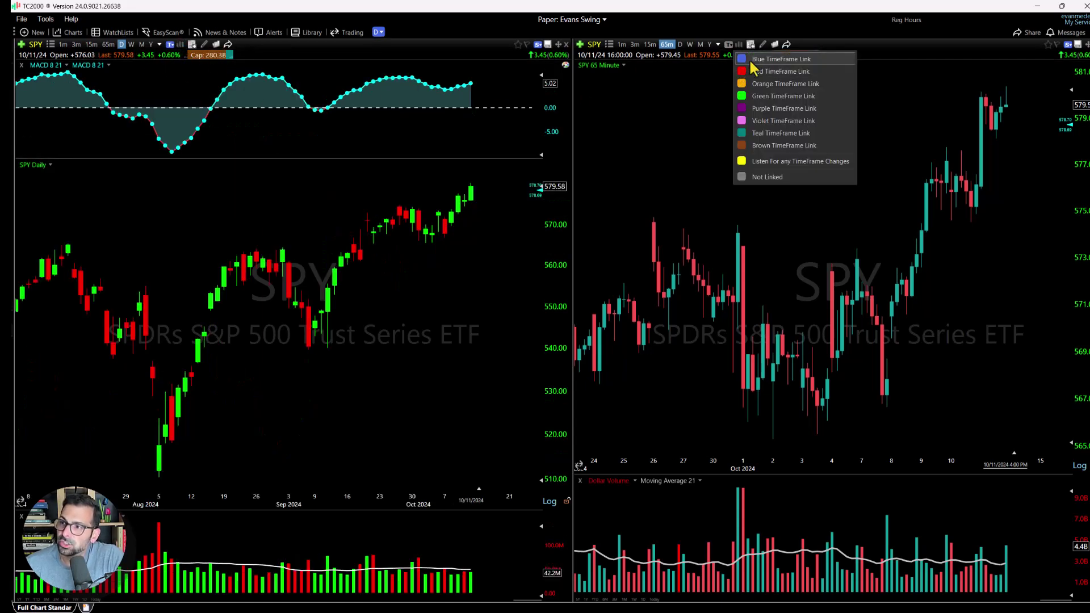
click(753, 60)
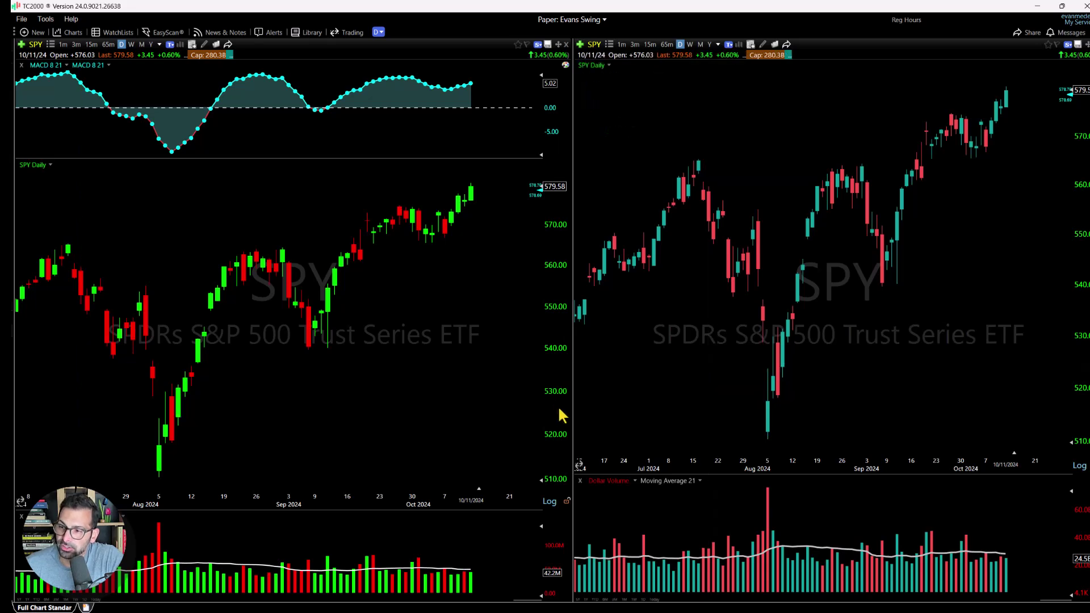
click(108, 45)
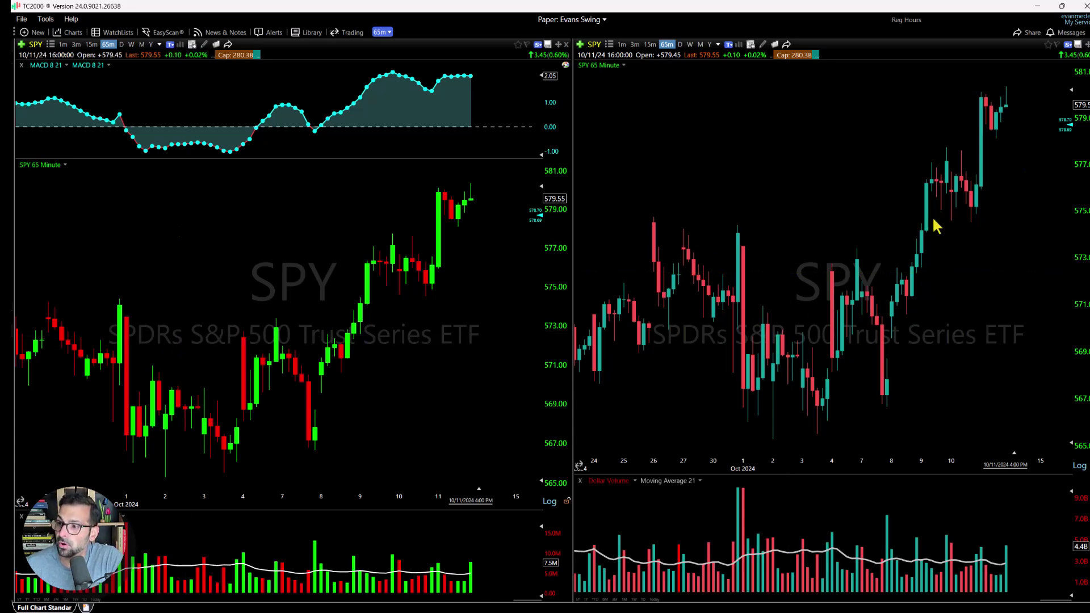
- Change the shared timeframe of the two linked charts to monthly and then to 1-minute
click(141, 44)
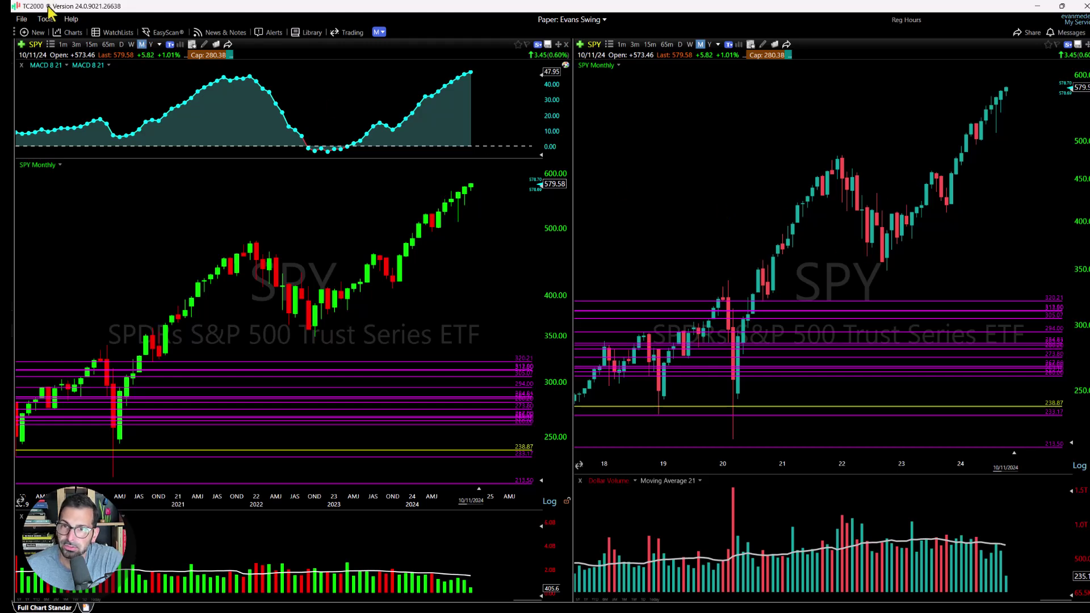
click(131, 44)
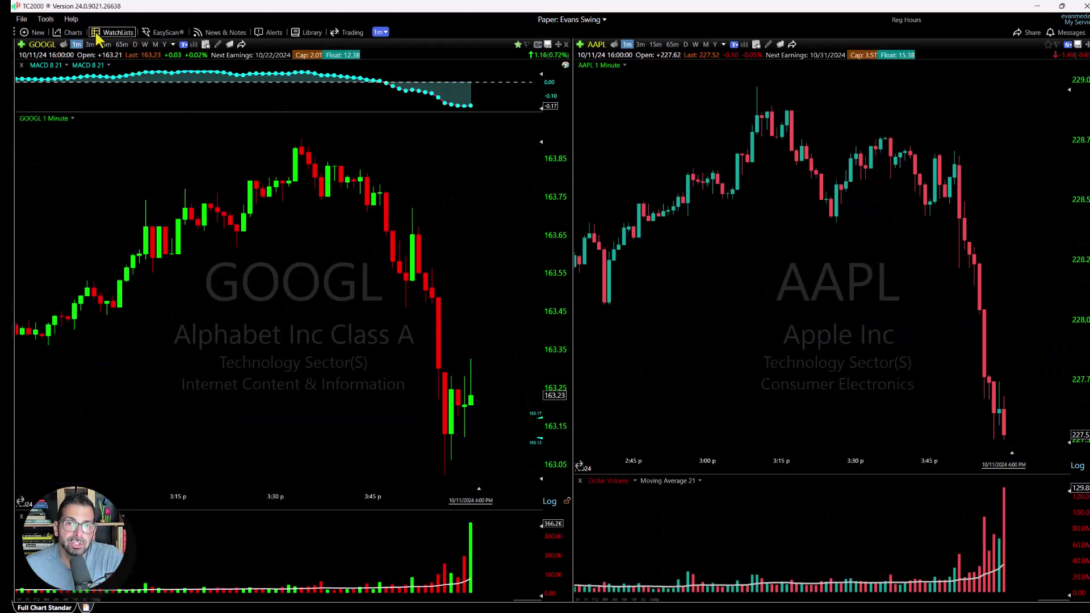
- Add an Evan's Default chart to the layout and dock it below the GOOGL chart
click(71, 32)
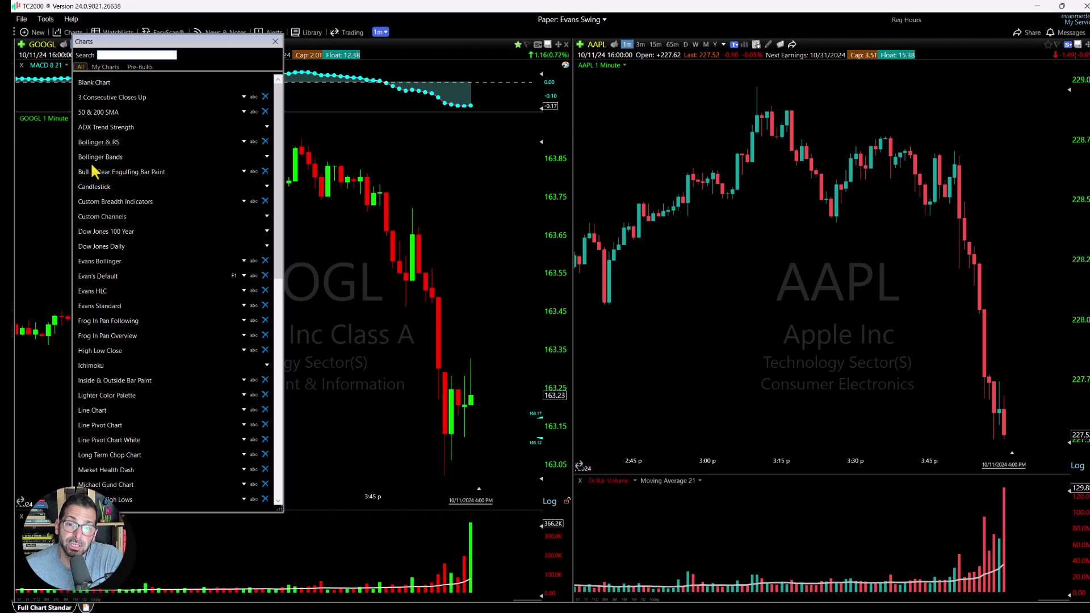
click(98, 278)
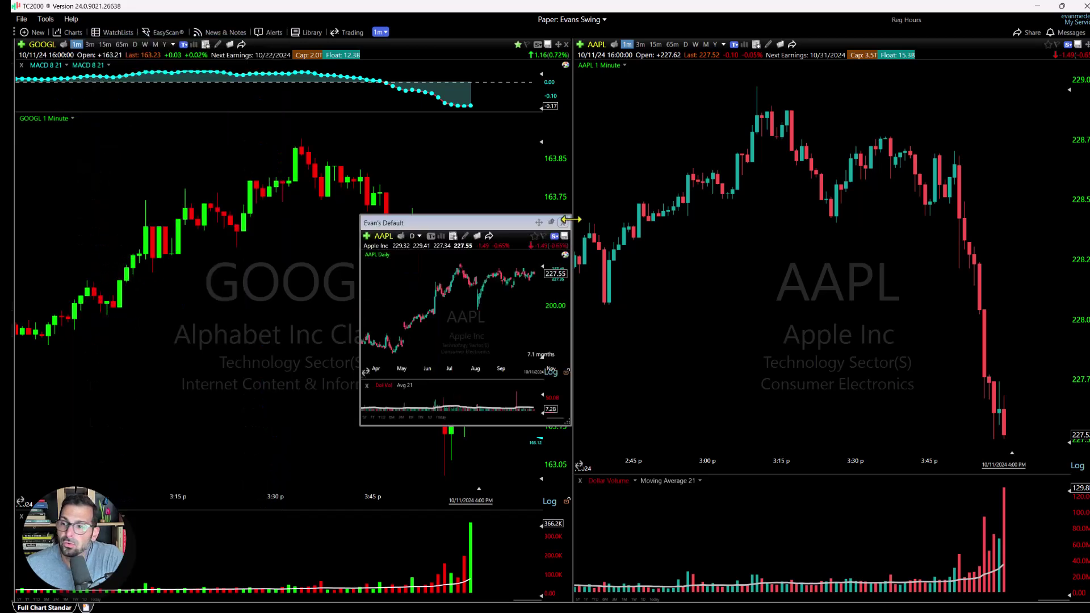
click(550, 226)
click(590, 235)
click(298, 350)
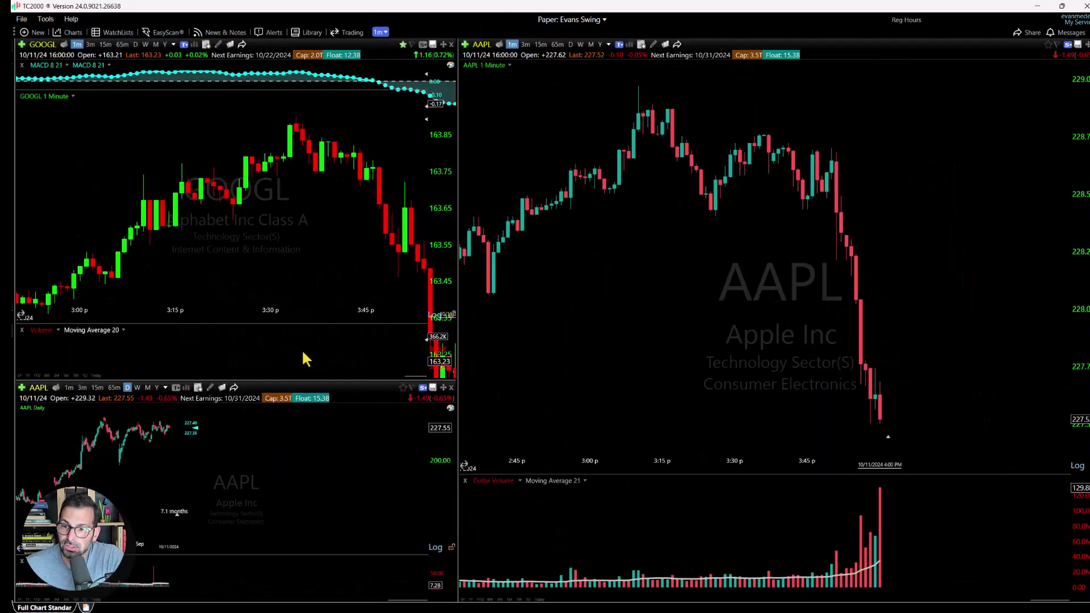
- Add a second Evan's Default chart and dock it below the 1-minute AAPL chart
click(73, 32)
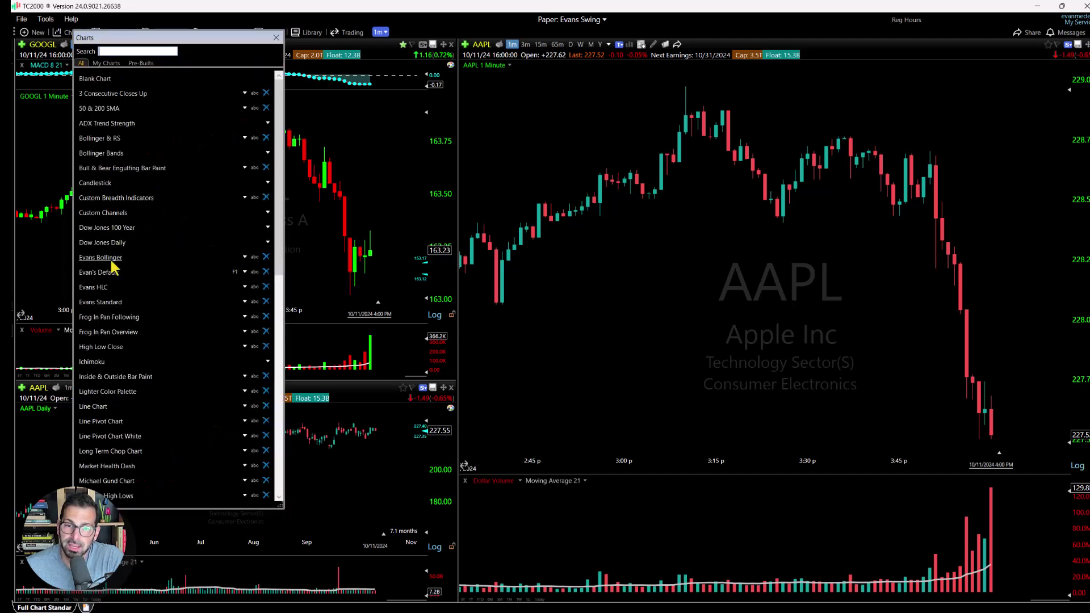
click(101, 275)
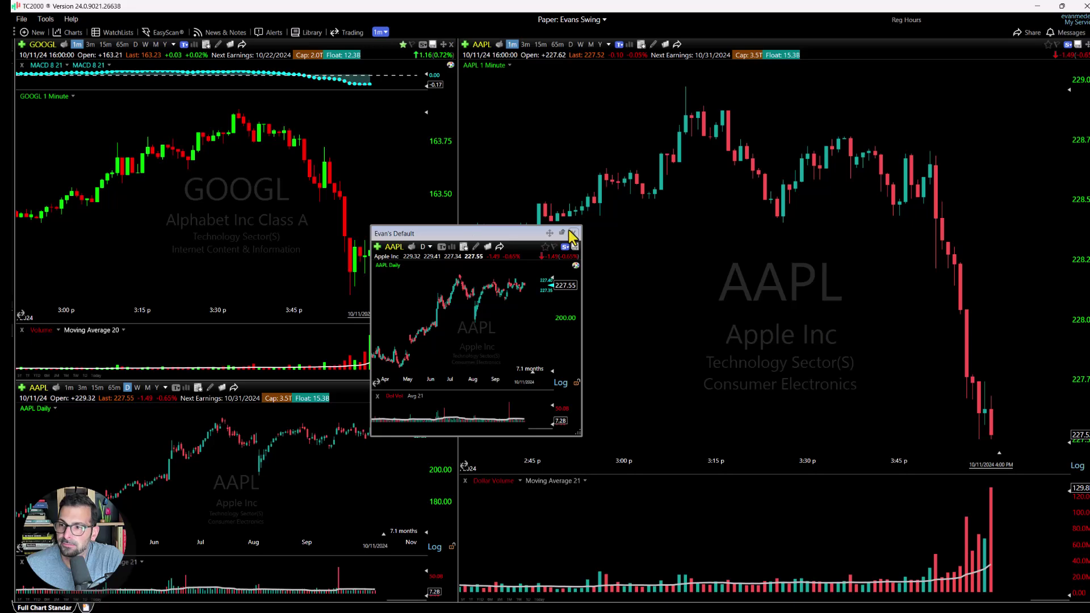
click(549, 233)
click(580, 245)
click(781, 350)
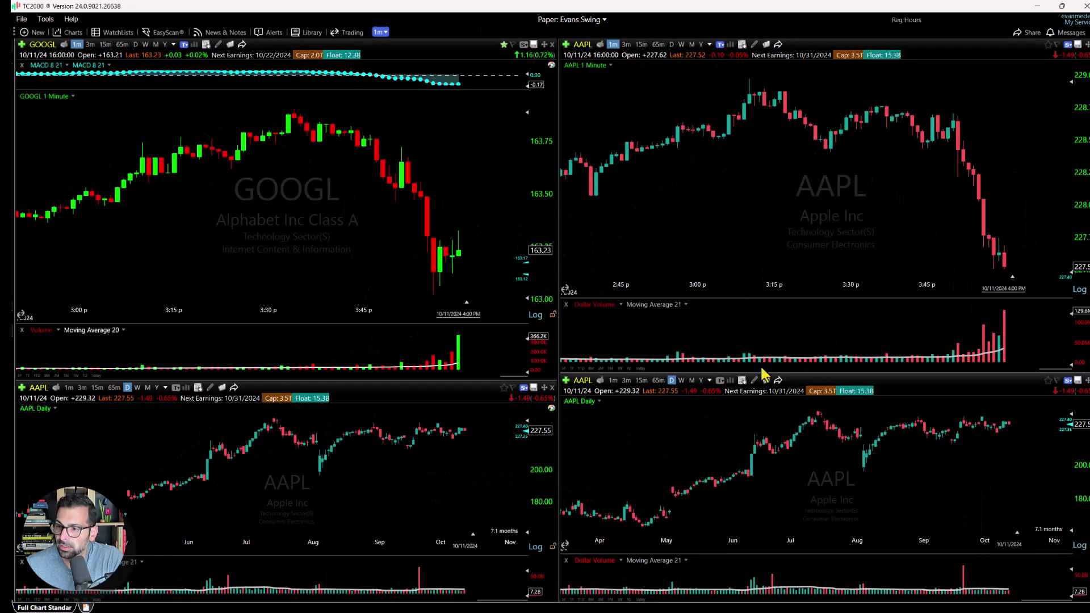
- Replace the GOOGL chart with a third Evan's Default chart and level the dividers between the upper and lower chart rows
click(70, 33)
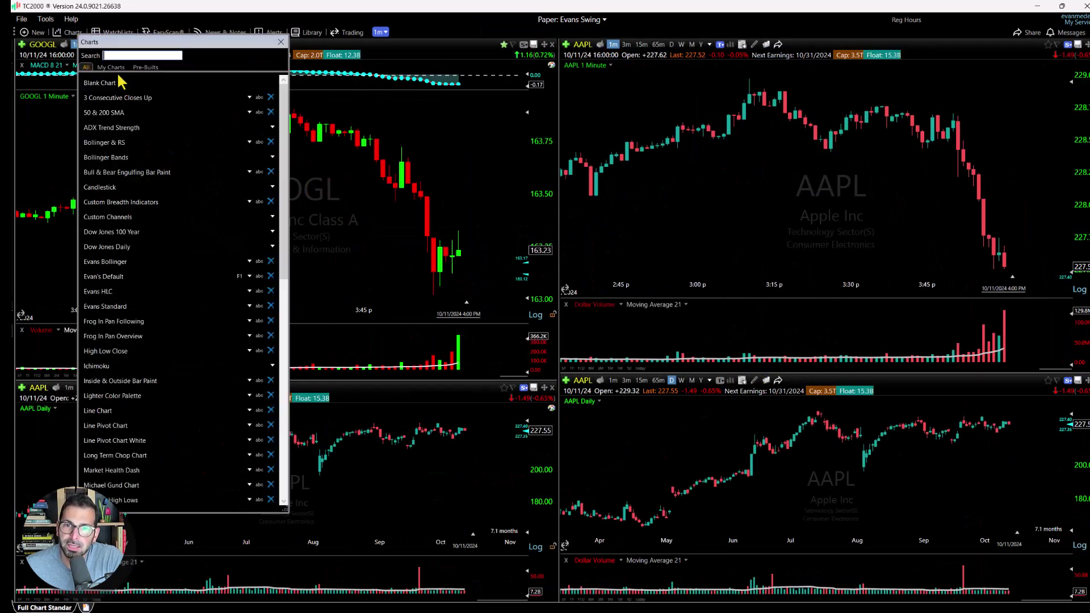
click(122, 277)
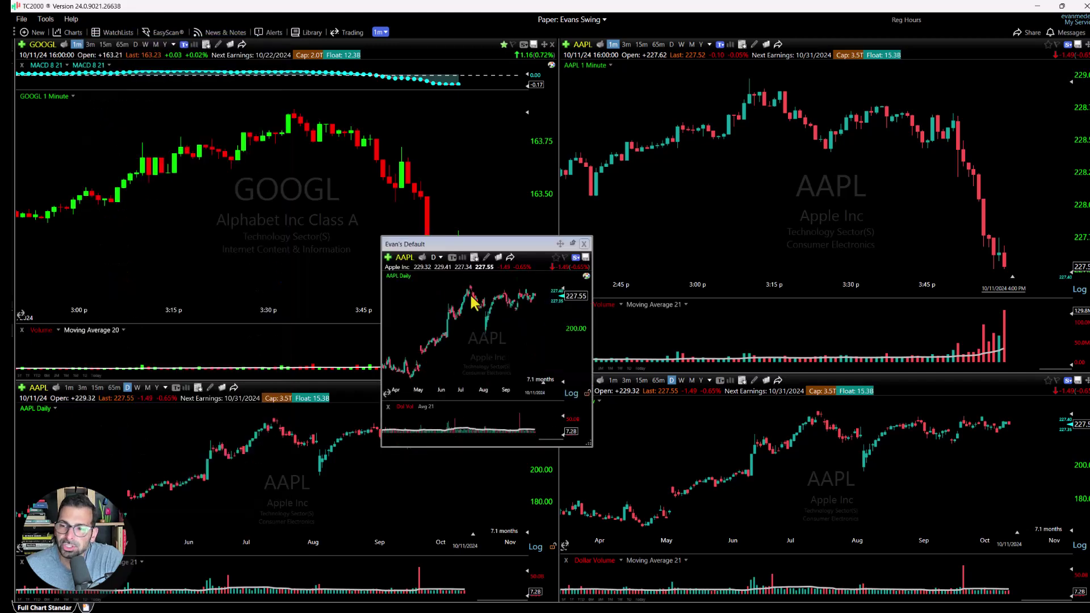
click(572, 242)
click(593, 251)
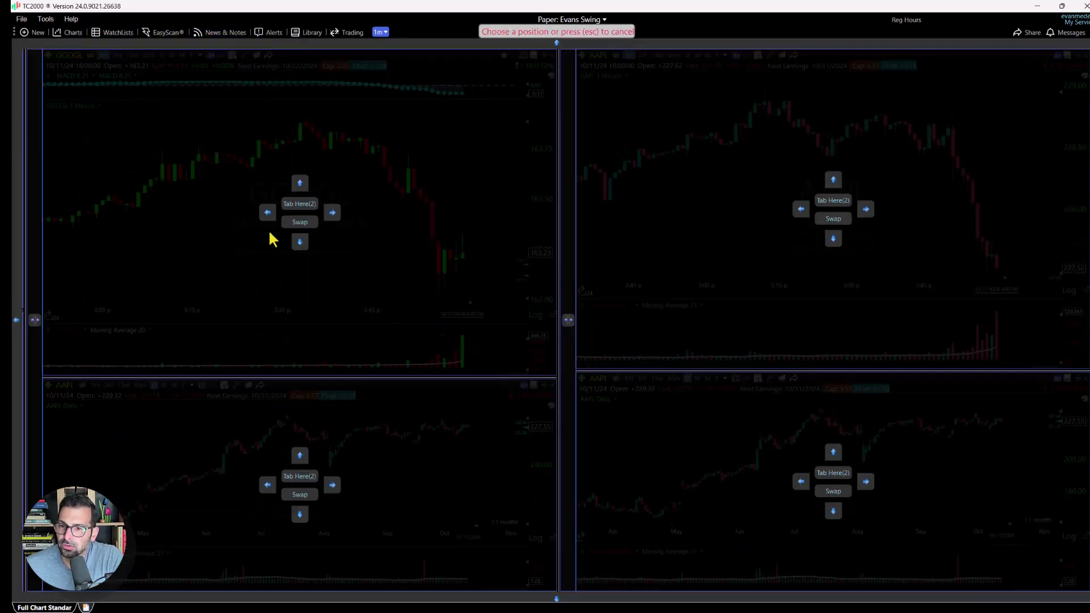
click(297, 222)
click(585, 243)
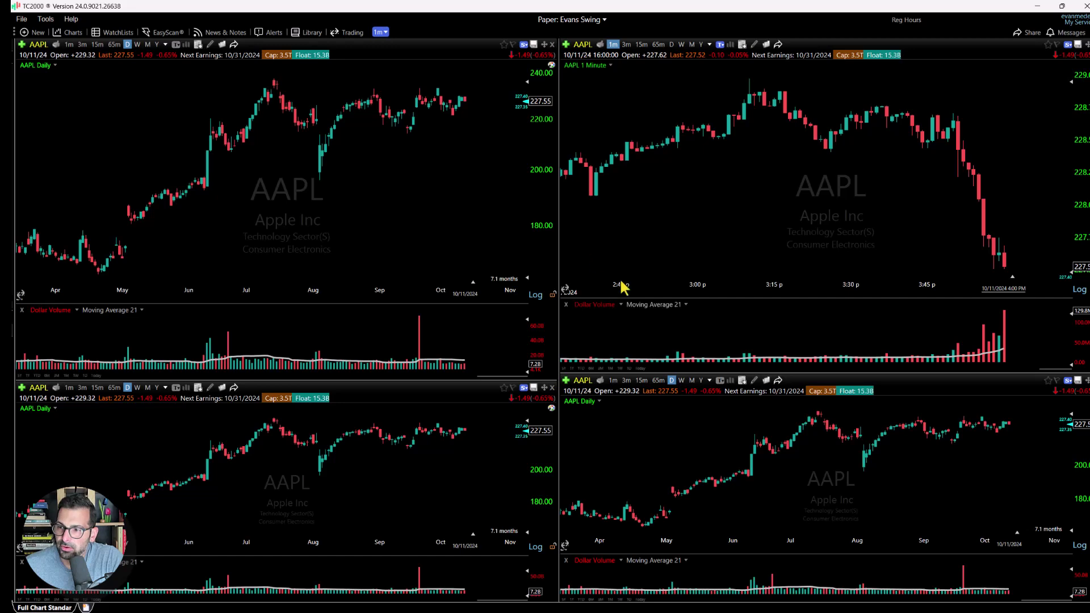
drag(646, 364, 646, 364)
drag(473, 380, 471, 364)
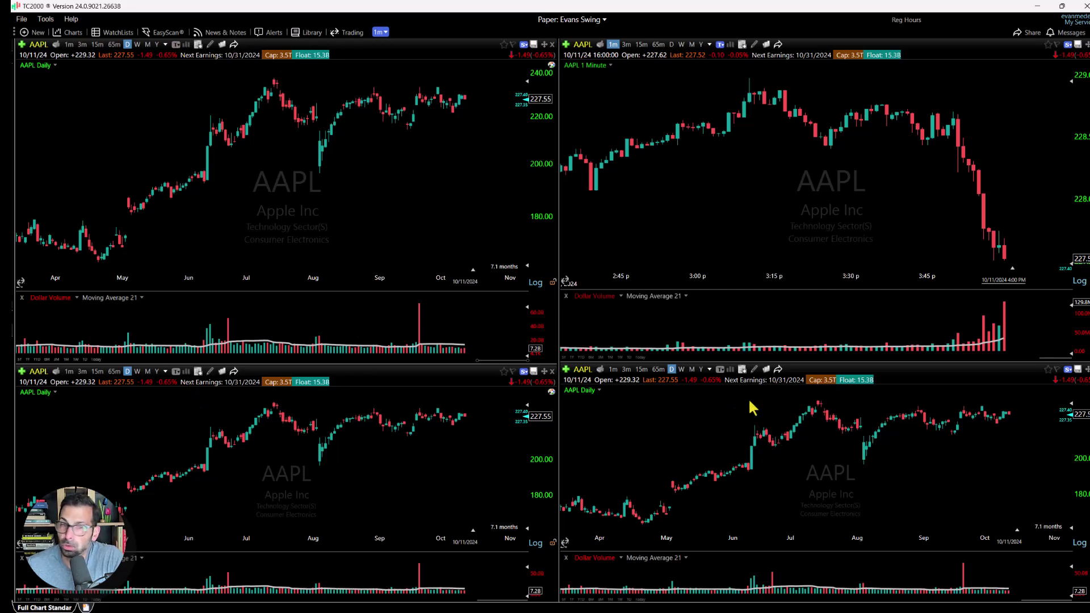
- Set the upper-left AAPL chart to 15-minute and join it to the Blue TimeFrame Link
key(1)
key(5)
key(Return)
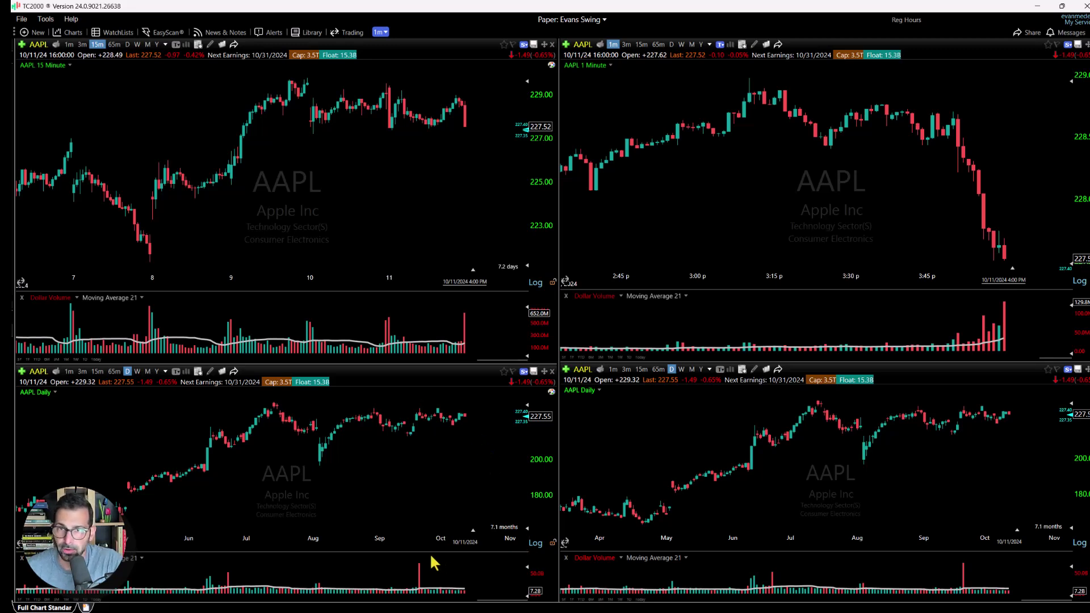
click(176, 45)
click(193, 54)
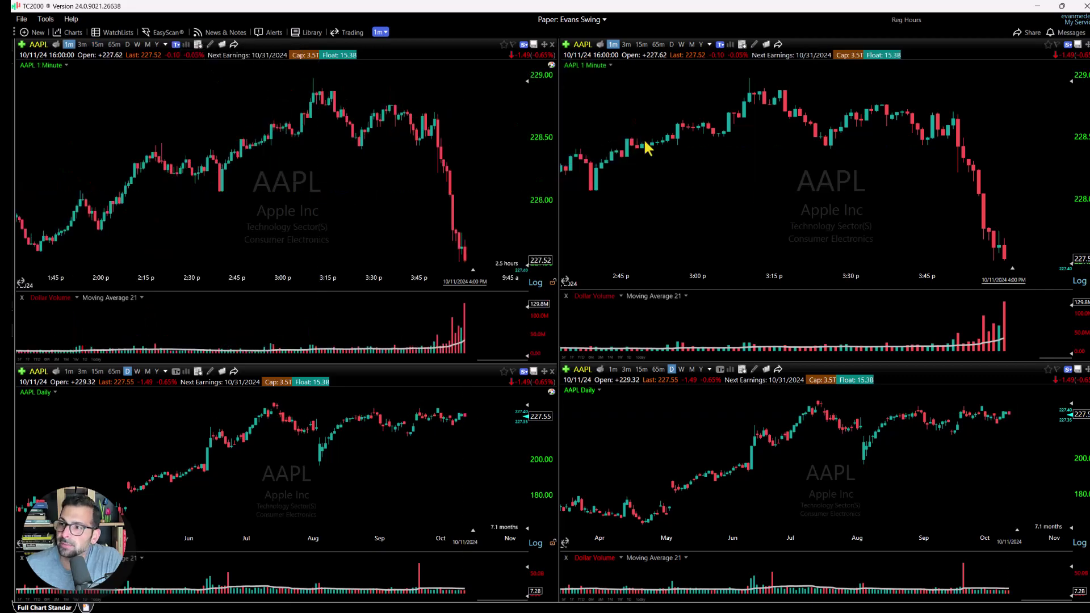
- Change the blue-linked upper charts' shared timeframe to weekly and then to 65-minute
click(681, 44)
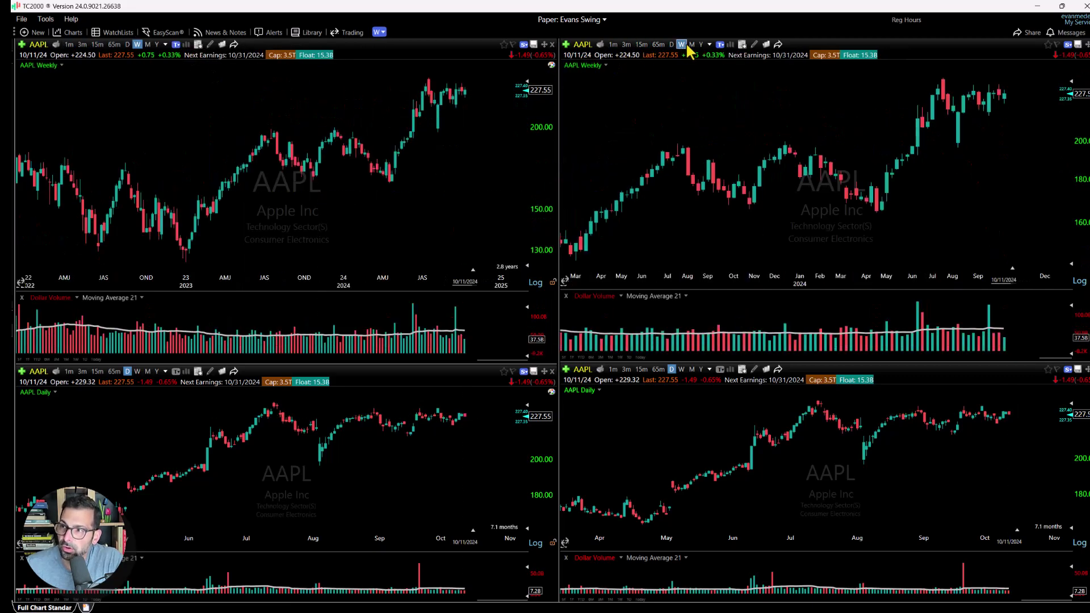
click(671, 44)
click(659, 44)
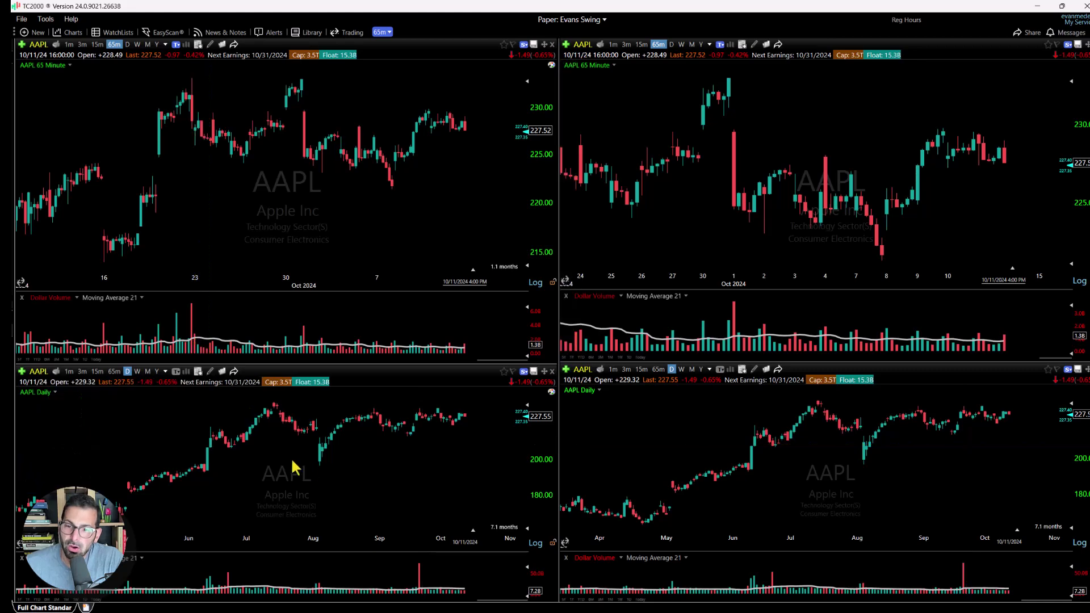
- Set each of the two unlinked lower AAPL charts to the 65-minute timeframe
click(138, 371)
click(115, 371)
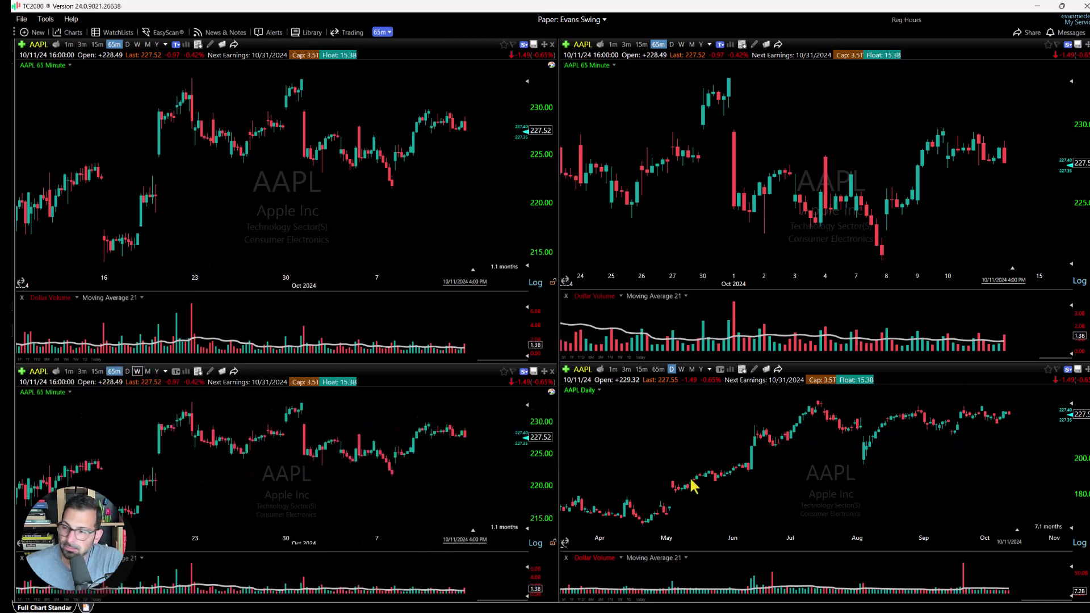
click(658, 369)
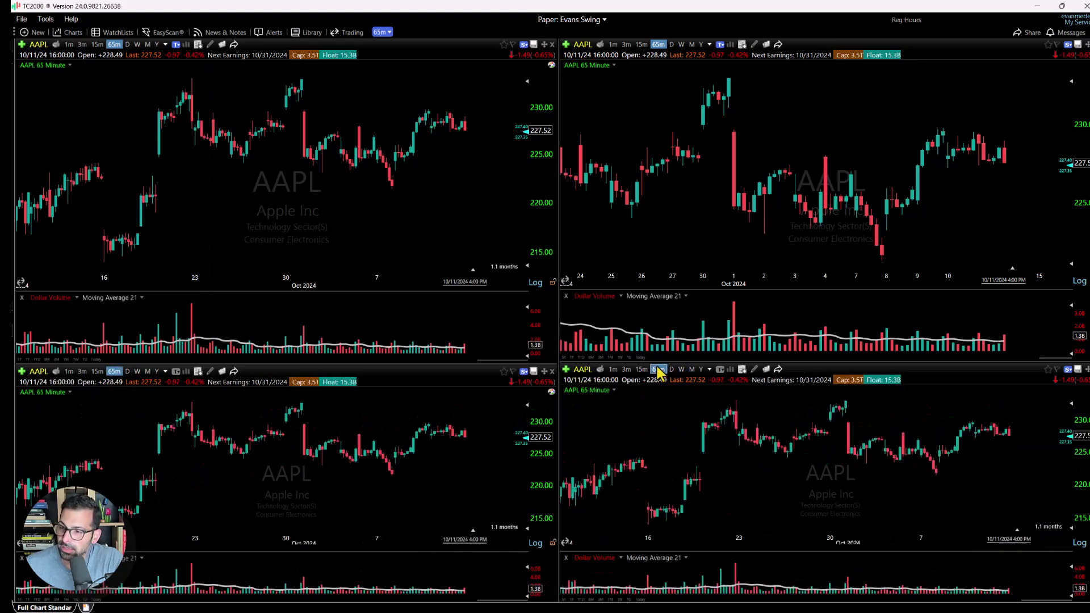
- Join both lower AAPL charts with the Green TimeFrame Link
click(177, 372)
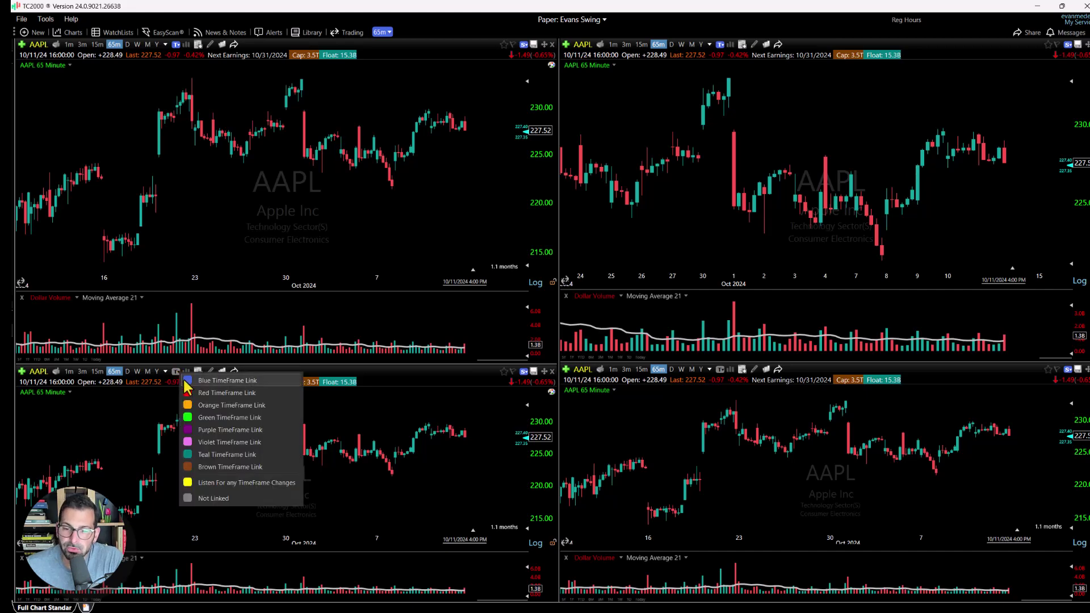
click(206, 417)
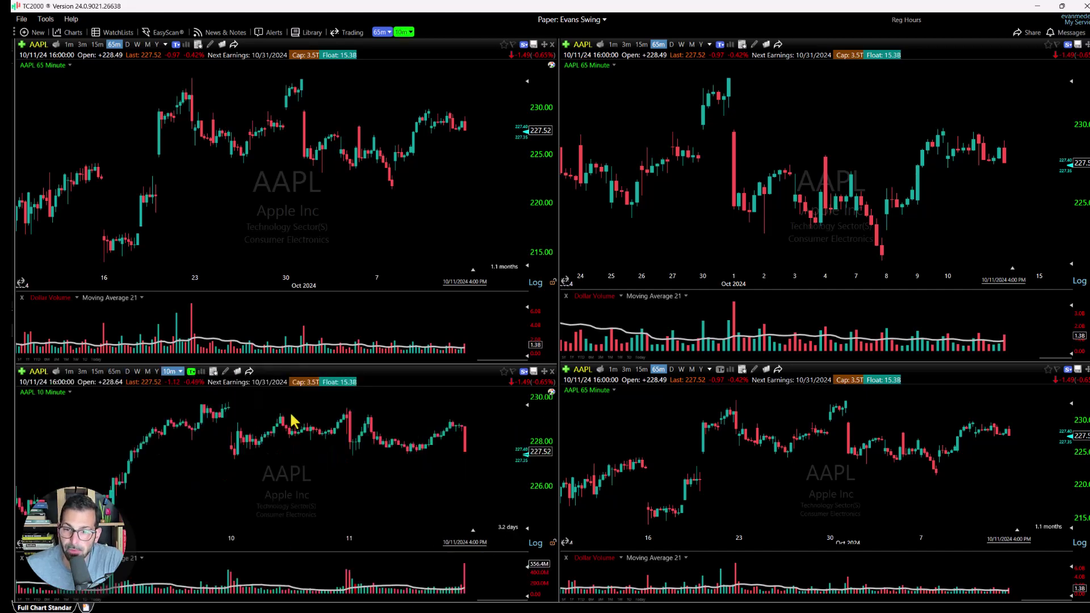
click(712, 369)
click(744, 418)
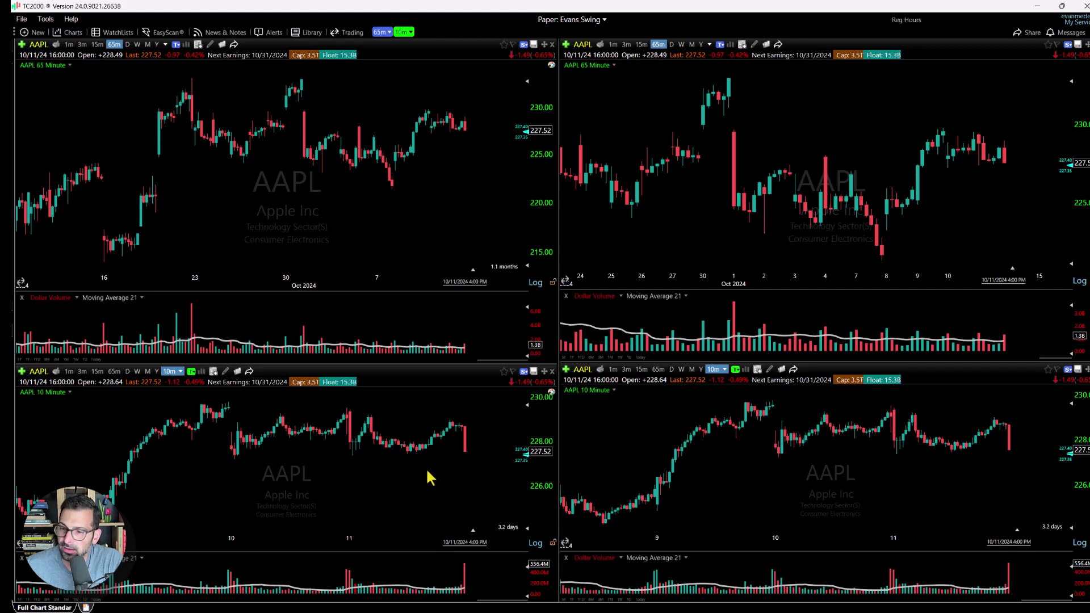
- Set the green-linked lower charts to 15-minute and the blue-linked upper charts to weekly
click(113, 371)
click(82, 372)
click(97, 371)
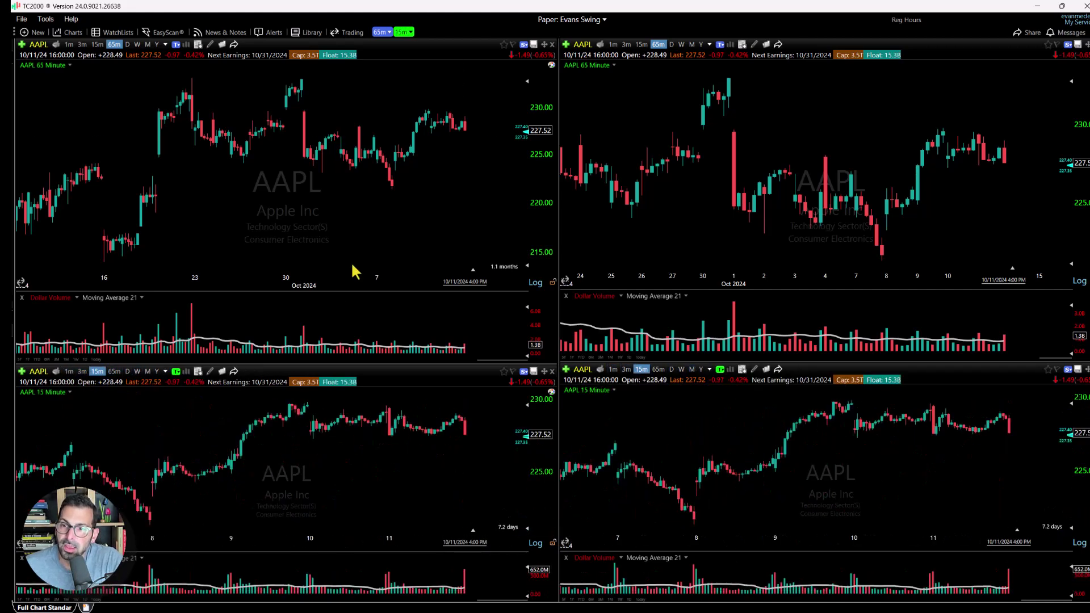
click(98, 44)
click(137, 44)
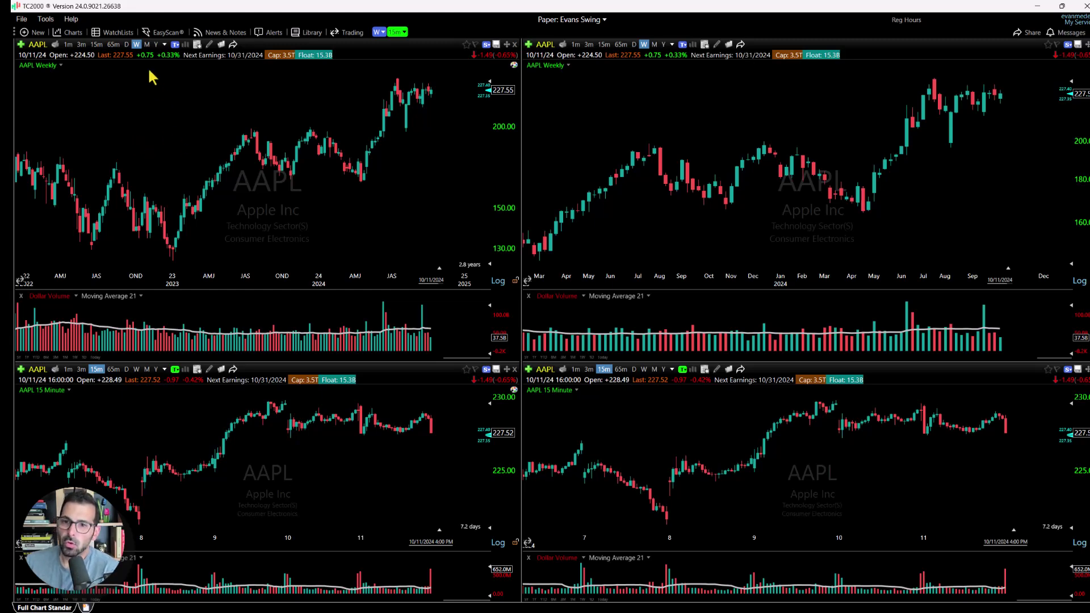
- Find the Strongly Trending Stocks condition in the EasyScan library and create a new filtered WatchList from it
click(165, 33)
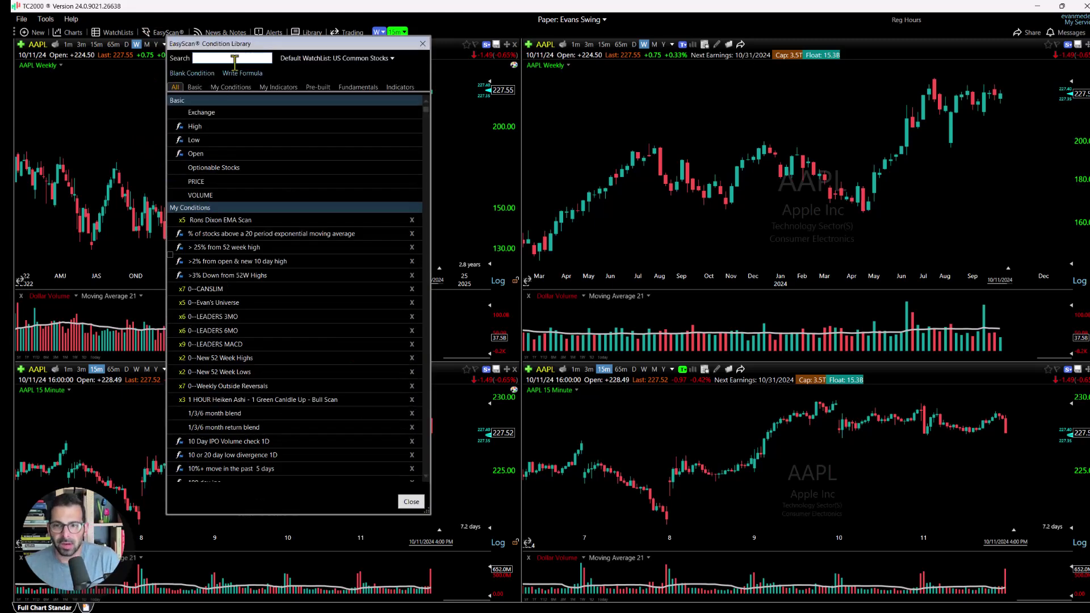
text(strongly tre)
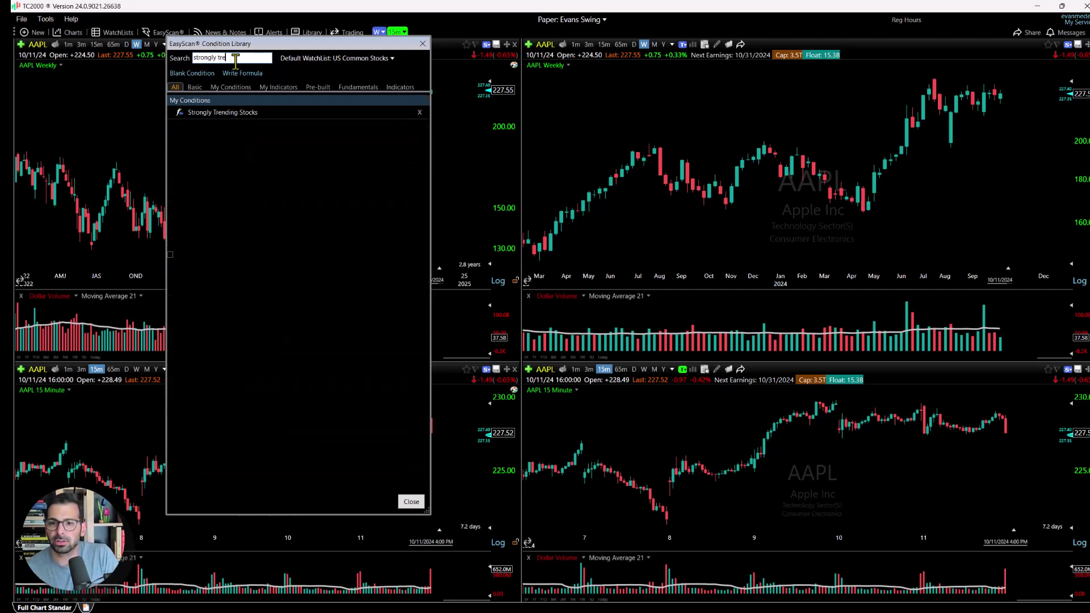
right_click(238, 113)
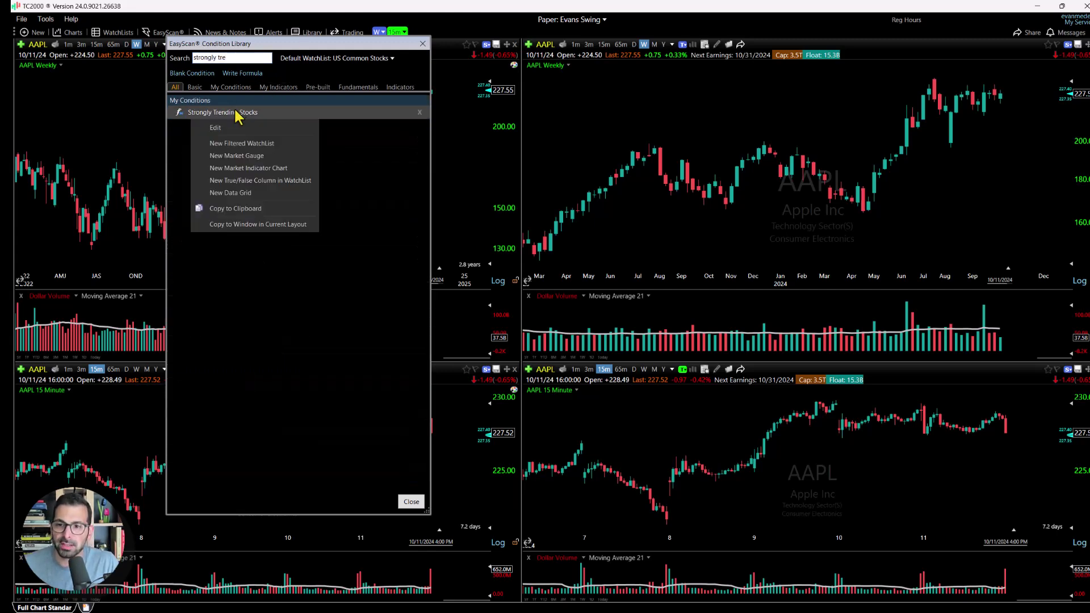
click(248, 146)
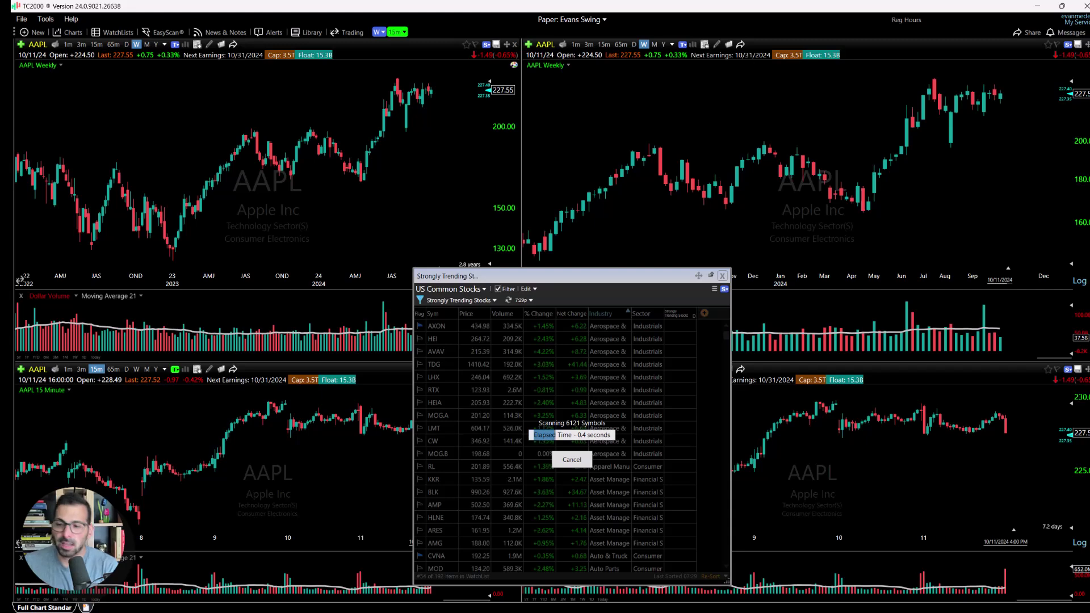
- Dock the Strongly Trending Stocks watchlist to the left of all the charts, narrow it, and sort it by descending volume
click(711, 276)
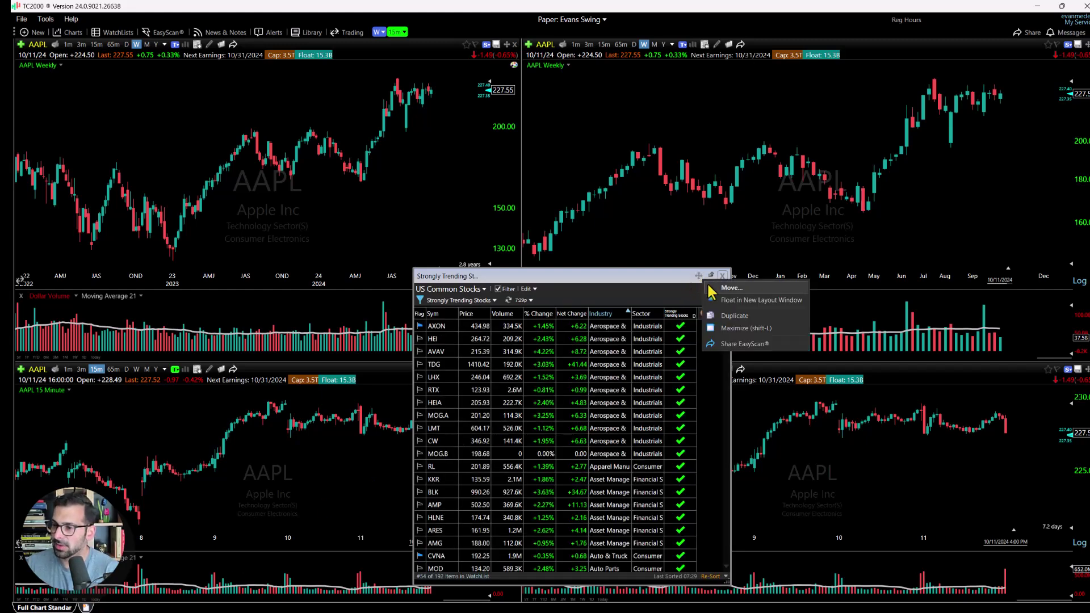
click(715, 287)
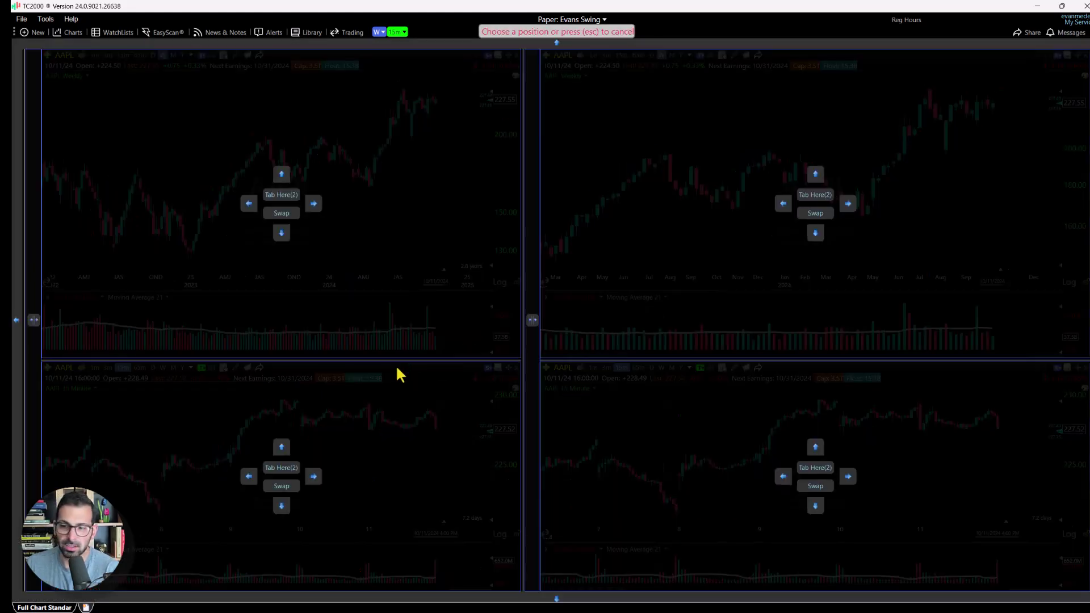
click(16, 322)
drag(376, 409, 306, 422)
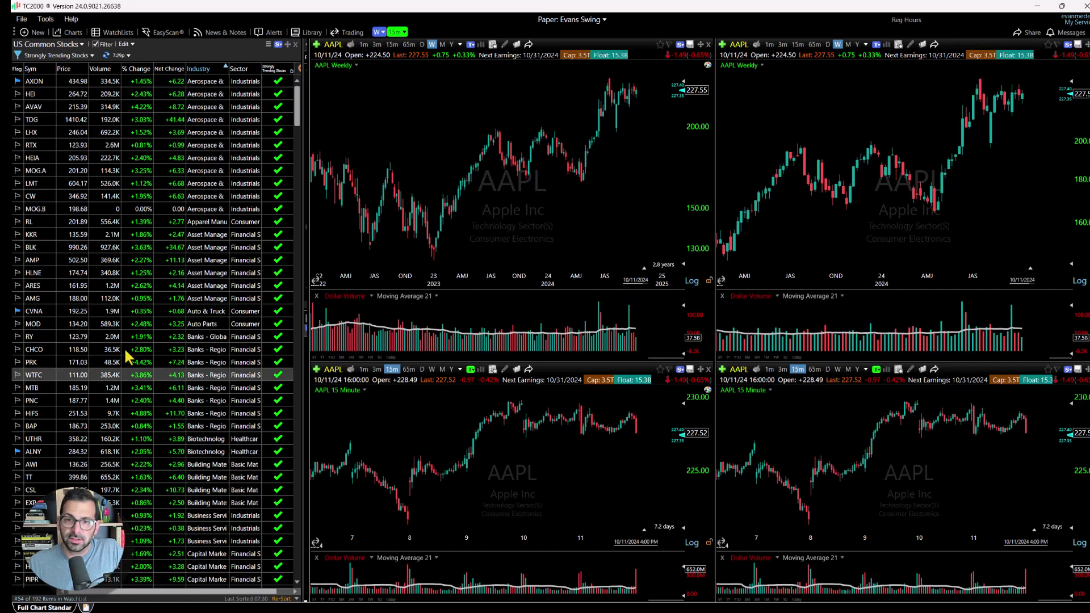
click(100, 69)
- Open the watchlist's Strongly Trending Stocks column for editing and examine its condition formula
right_click(278, 73)
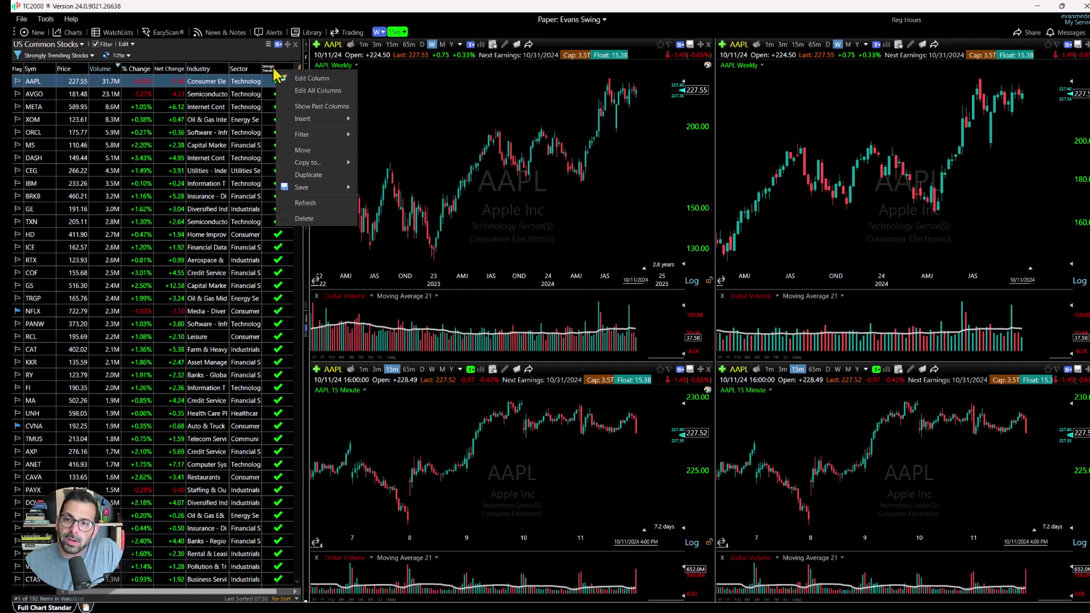
click(307, 78)
drag(434, 94, 295, 174)
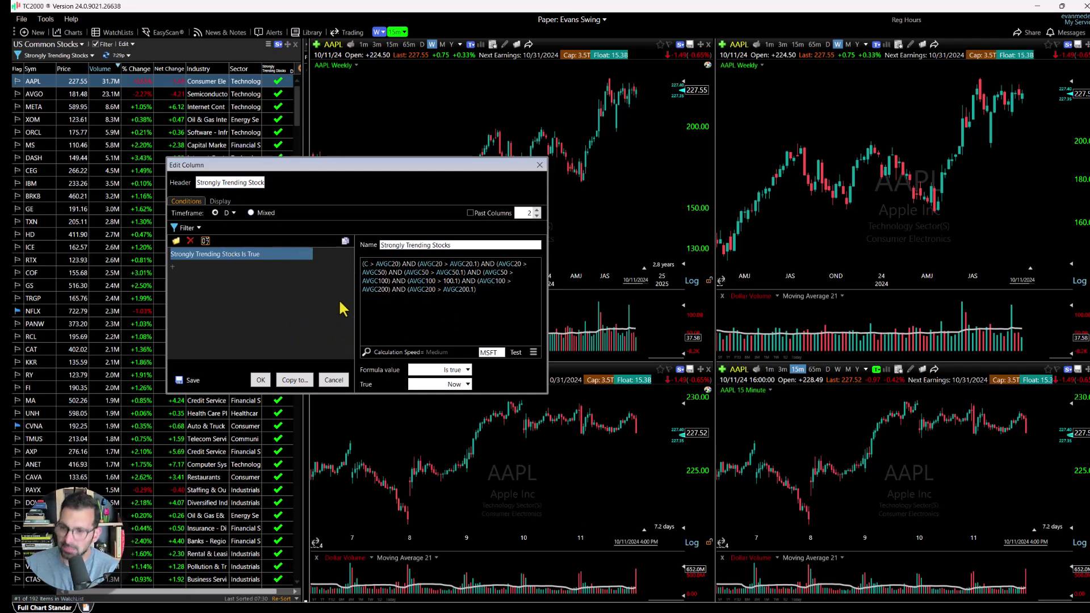
drag(494, 290, 300, 246)
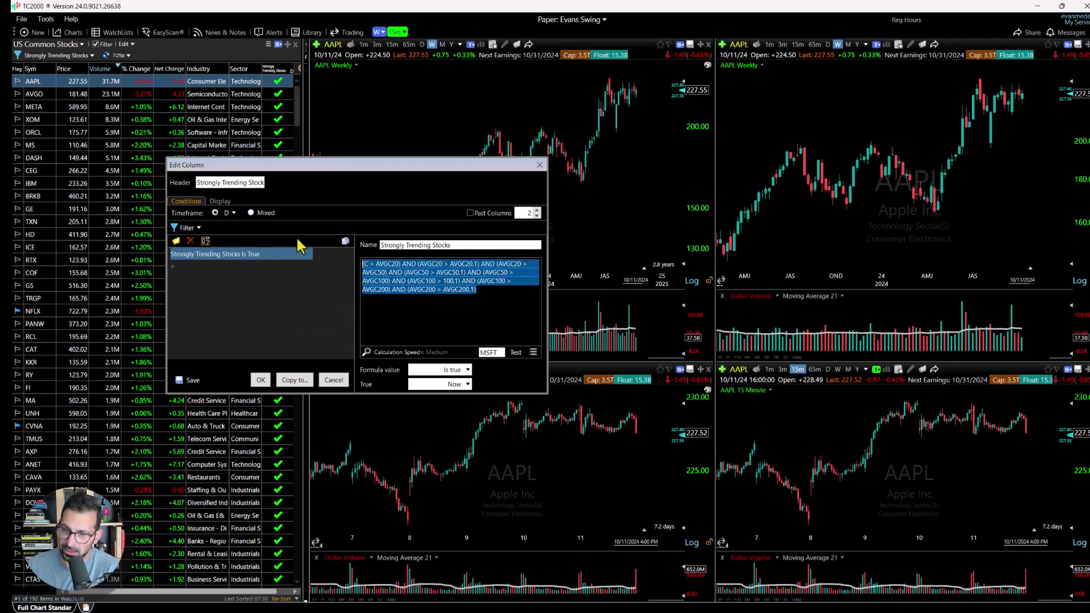
click(418, 289)
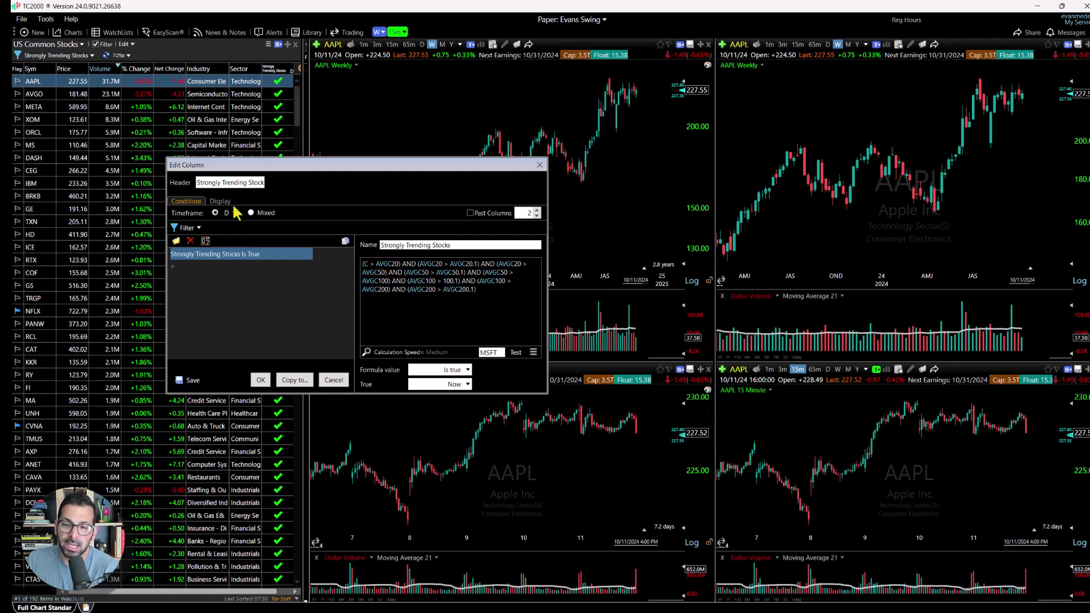
- Check the Strongly Trending Stocks column's timeframe setting and close its editor
drag(214, 182, 243, 222)
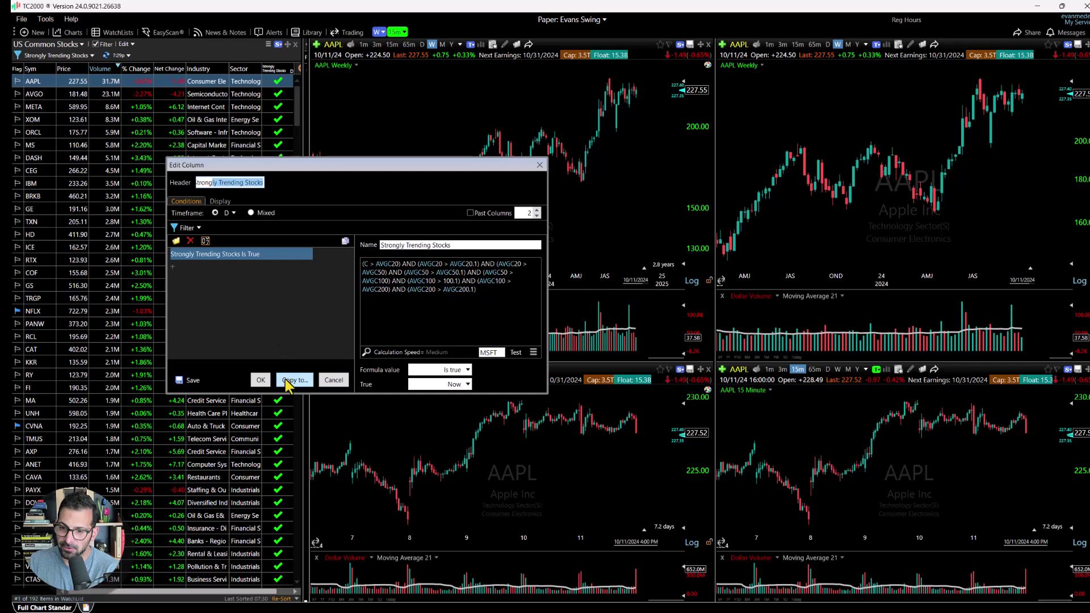
drag(333, 165, 555, 131)
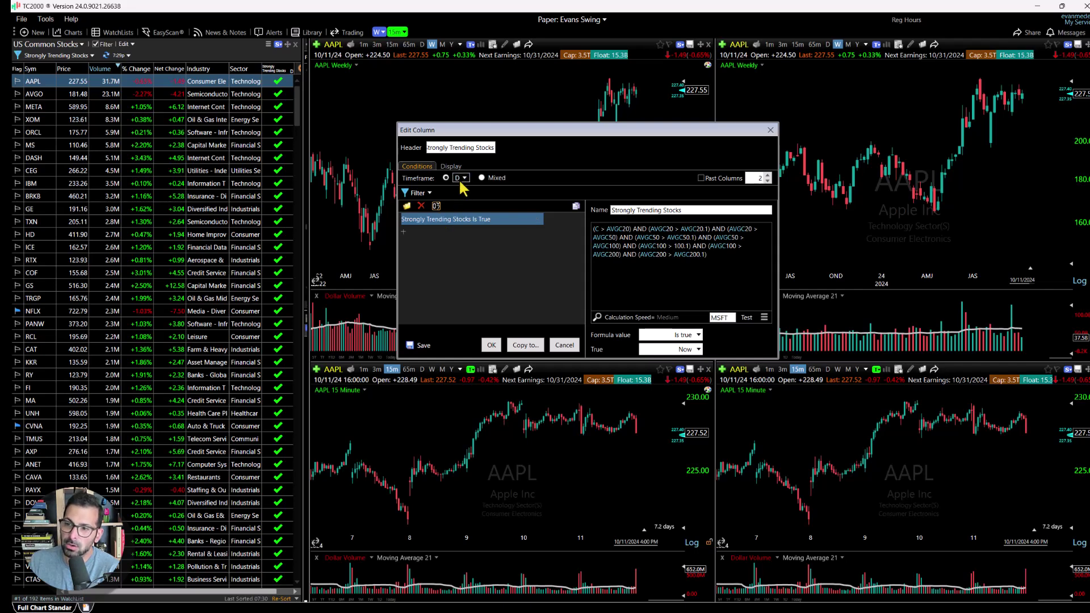
click(570, 346)
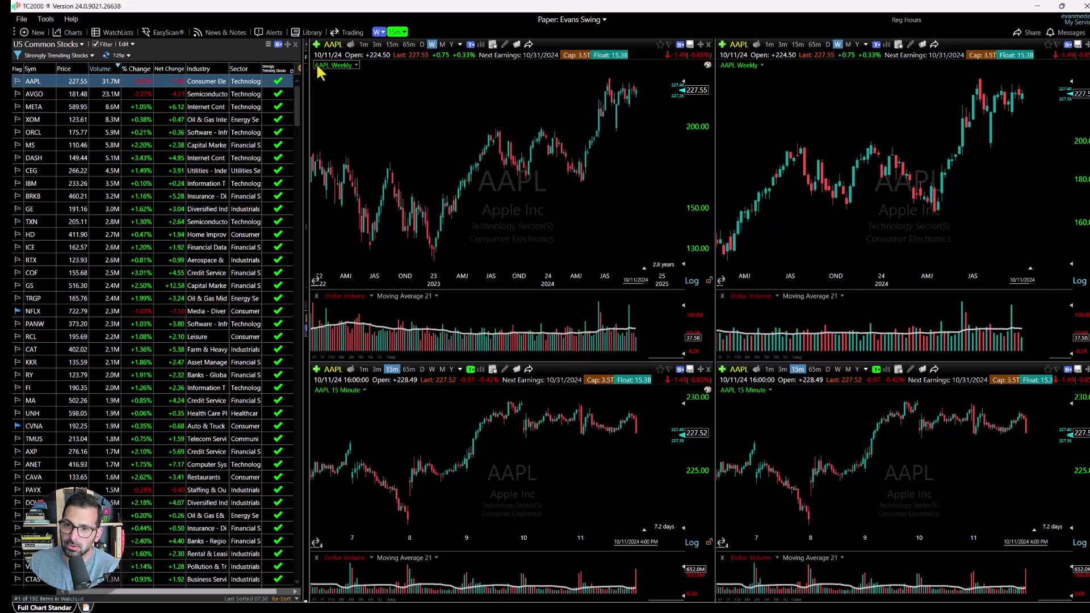
- Edit the Strongly Trending Stocks column and set its condition timeframe to Hourly
right_click(282, 68)
click(298, 75)
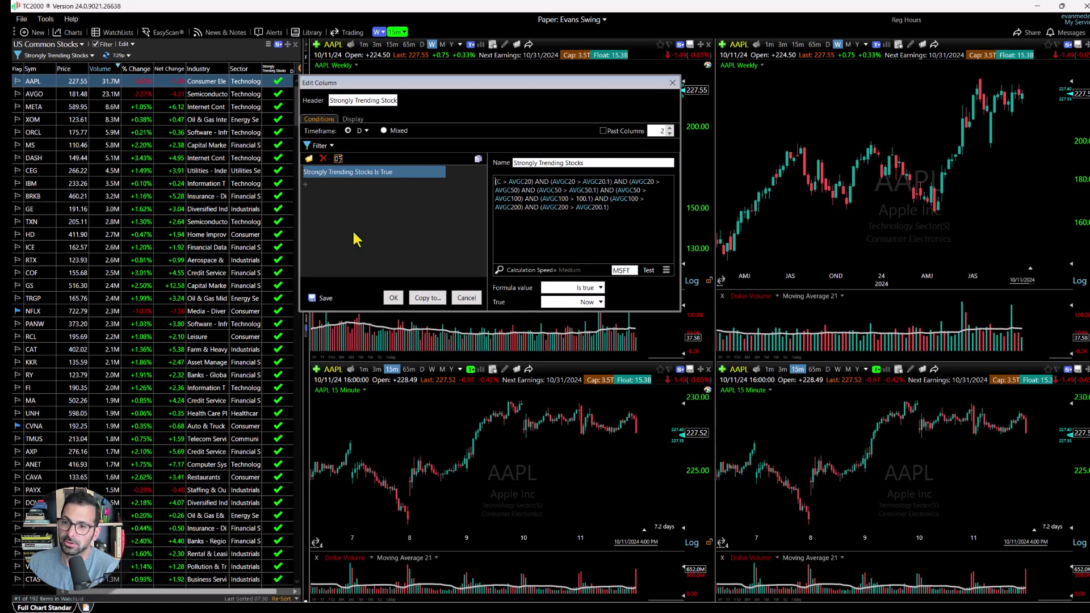
click(367, 131)
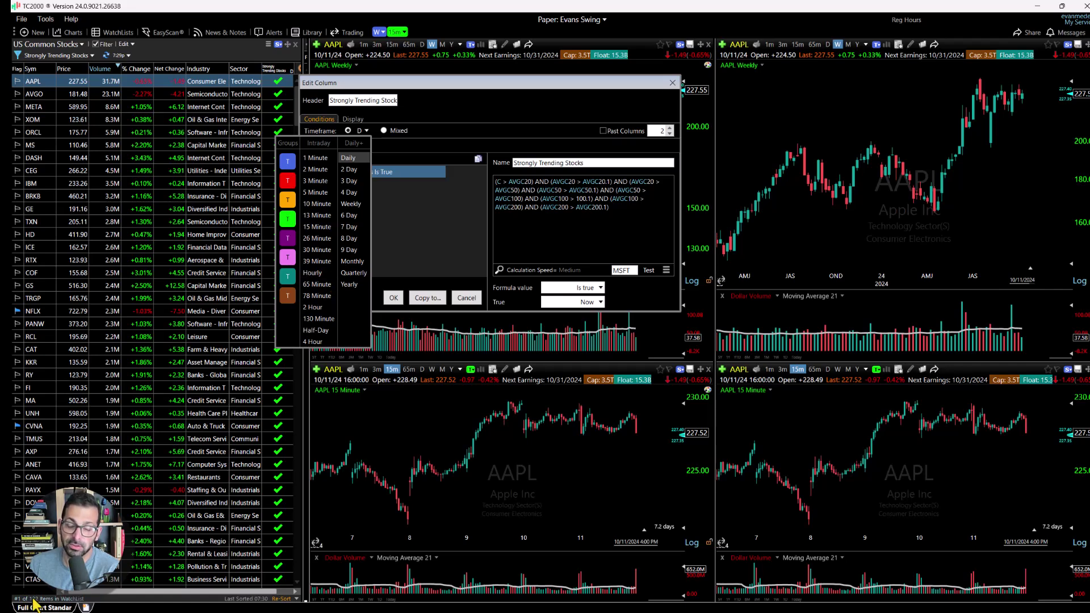
click(314, 274)
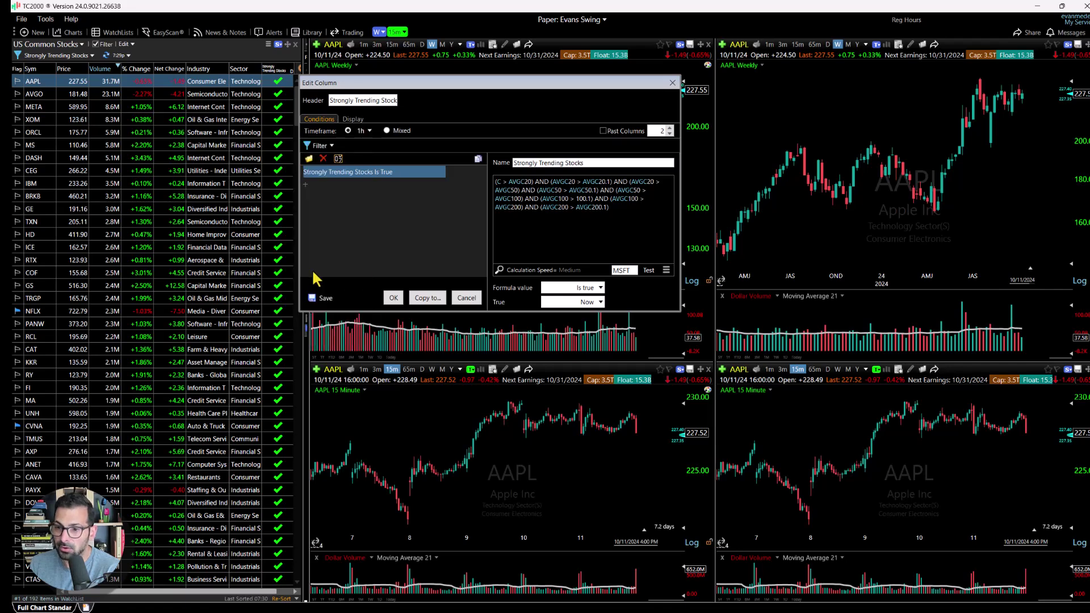
click(393, 299)
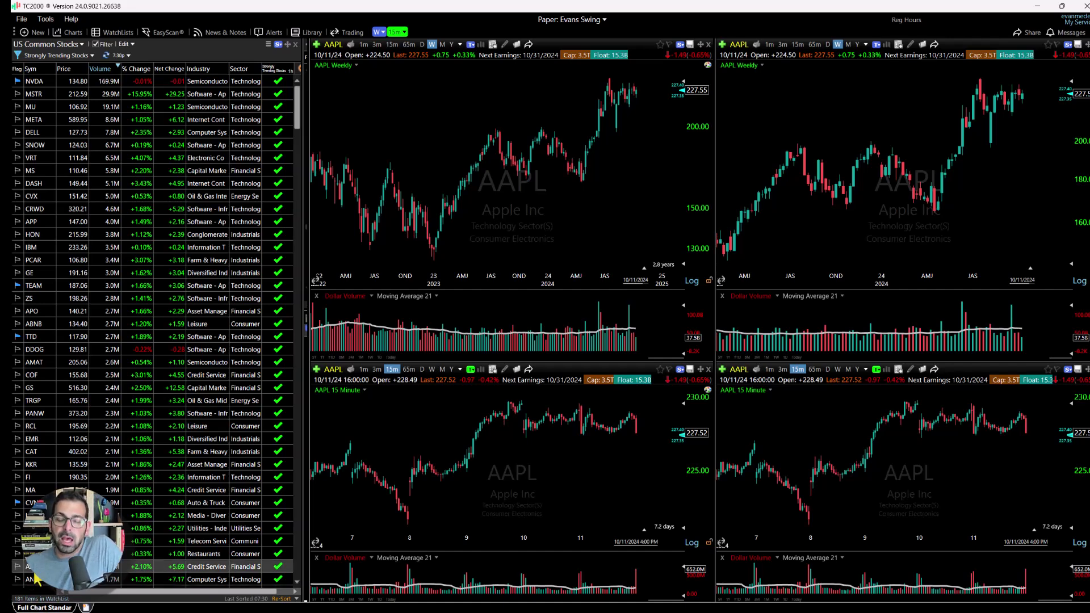
- Edit the Strongly Trending Stocks column again and set its condition timeframe to Weekly
right_click(285, 68)
click(334, 78)
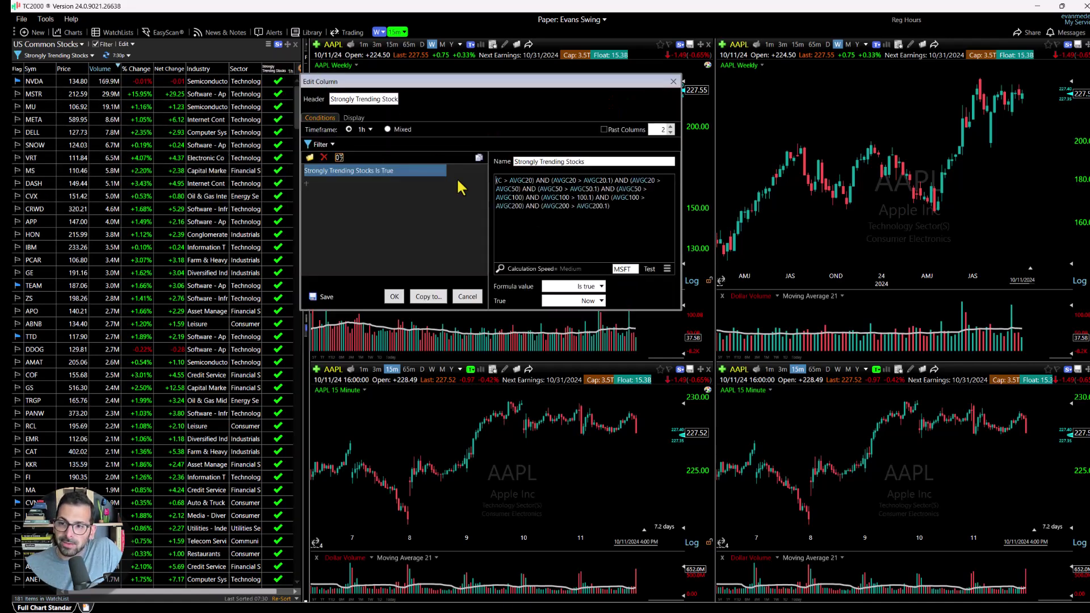
click(368, 130)
click(355, 204)
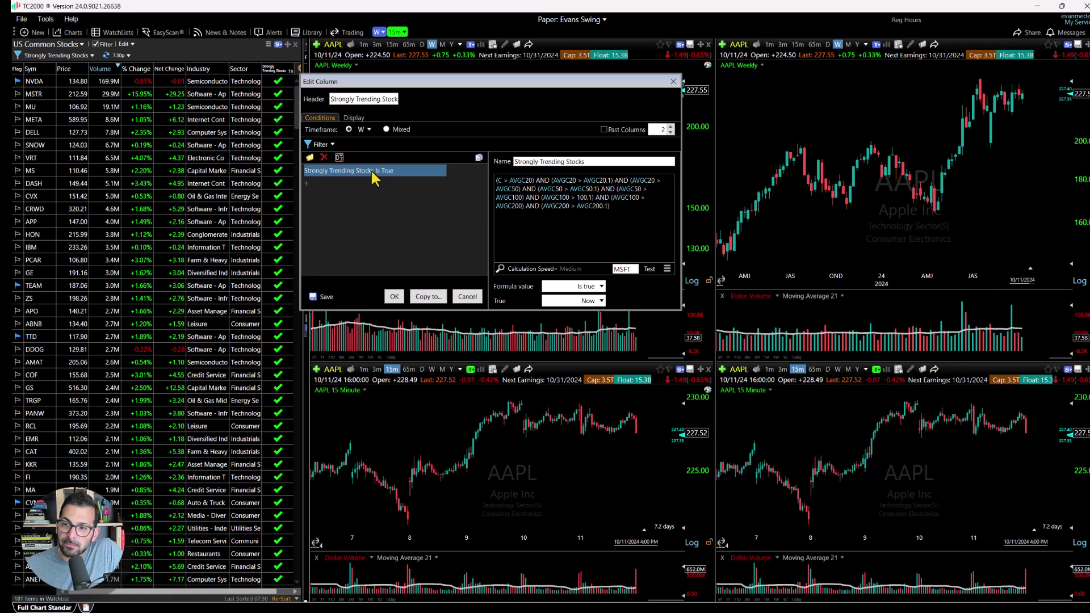
click(395, 297)
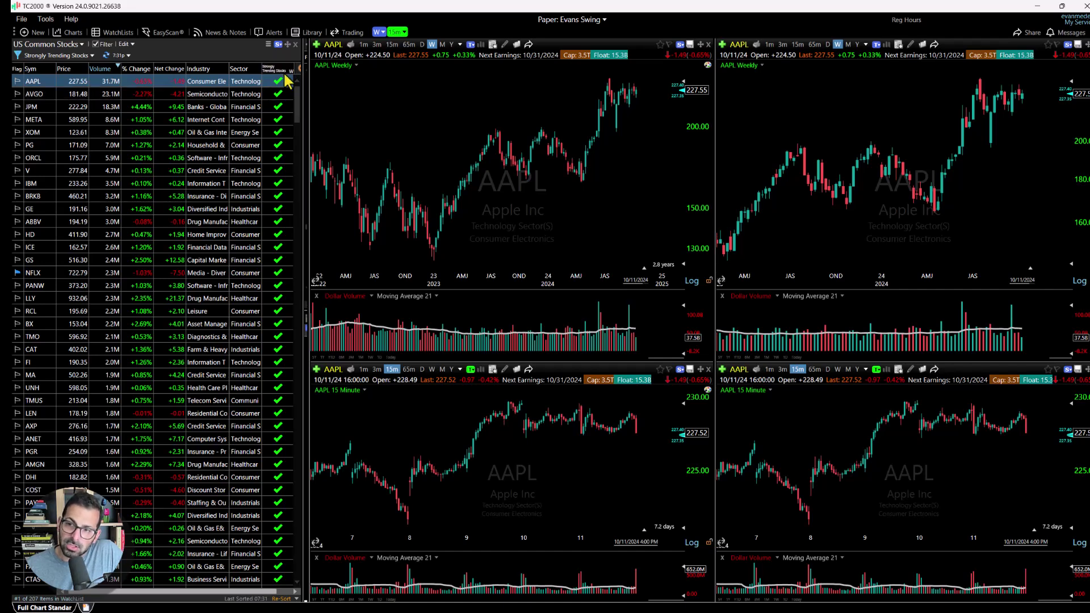
- Widen the watchlist and set the Strongly Trending Stocks column to Daily directly from its header
drag(303, 87, 337, 88)
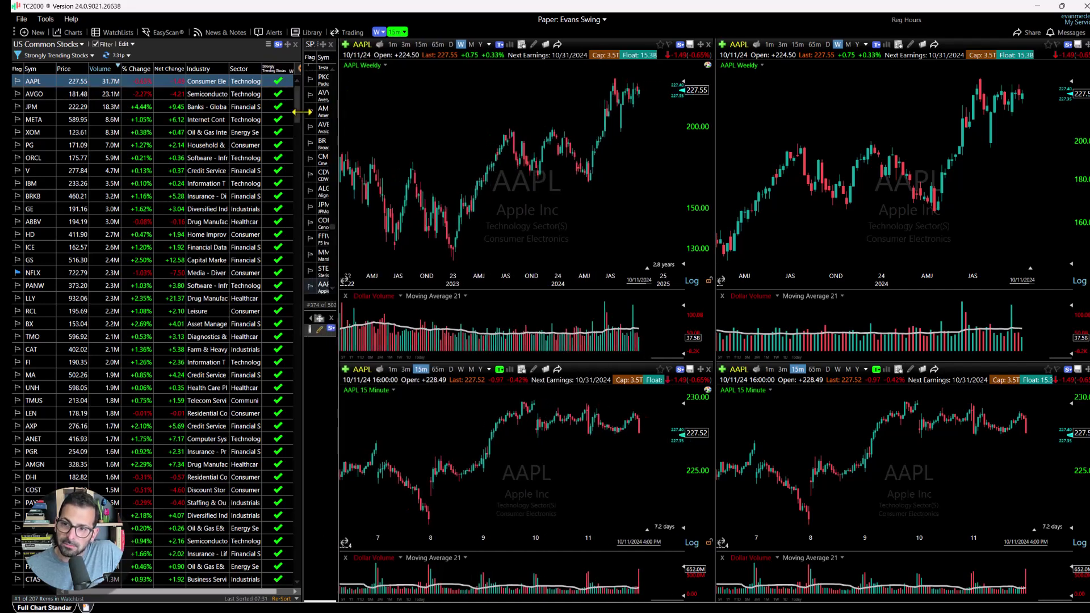
click(290, 73)
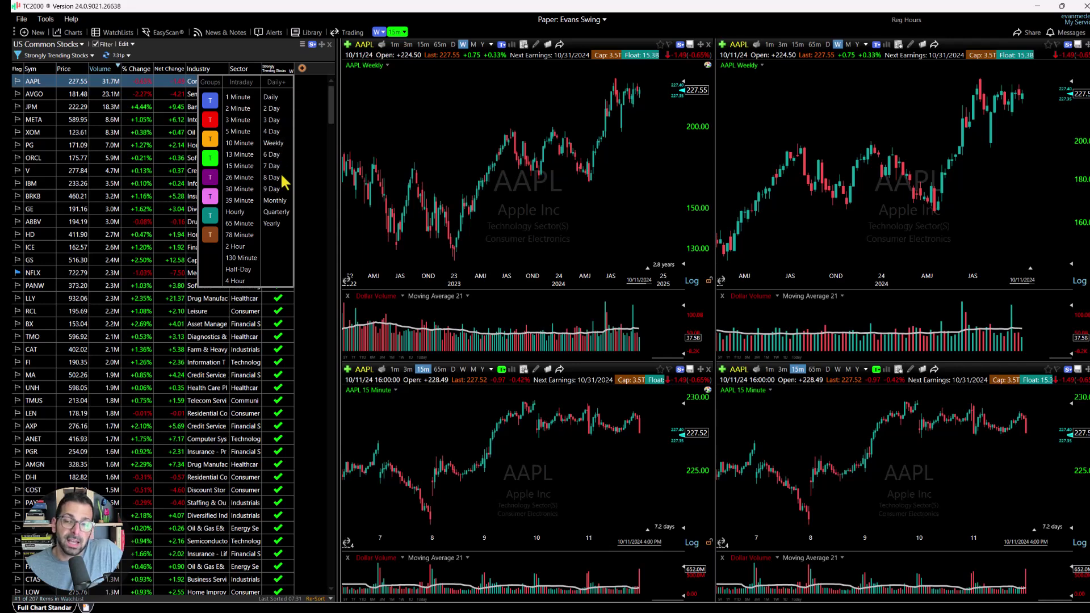
click(270, 97)
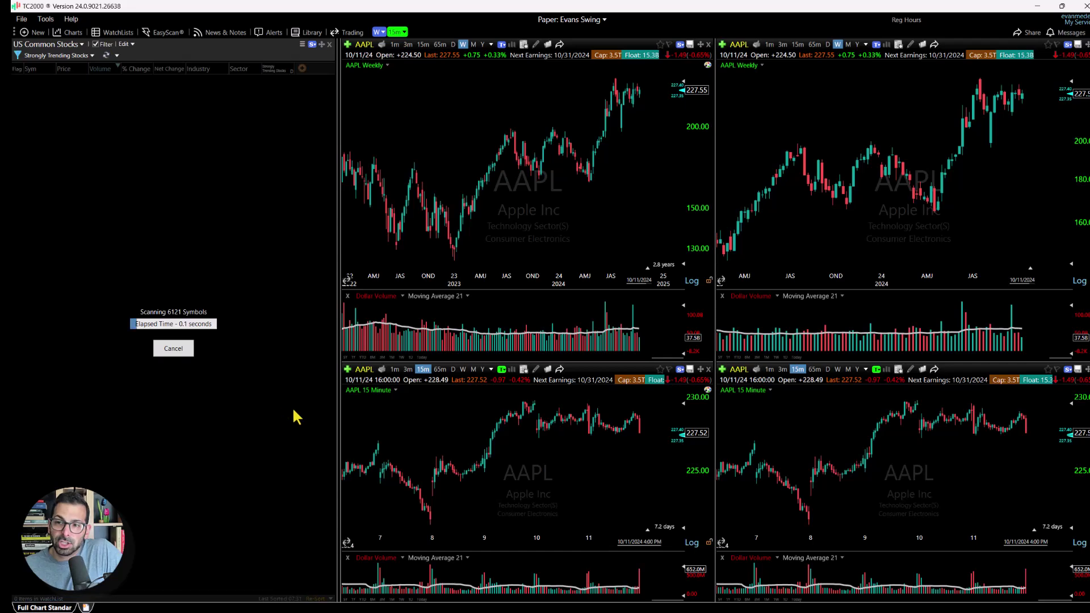
- Try the 2 Hour timeframe on the Strongly Trending Stocks column, and set it to 15 Minute
click(276, 71)
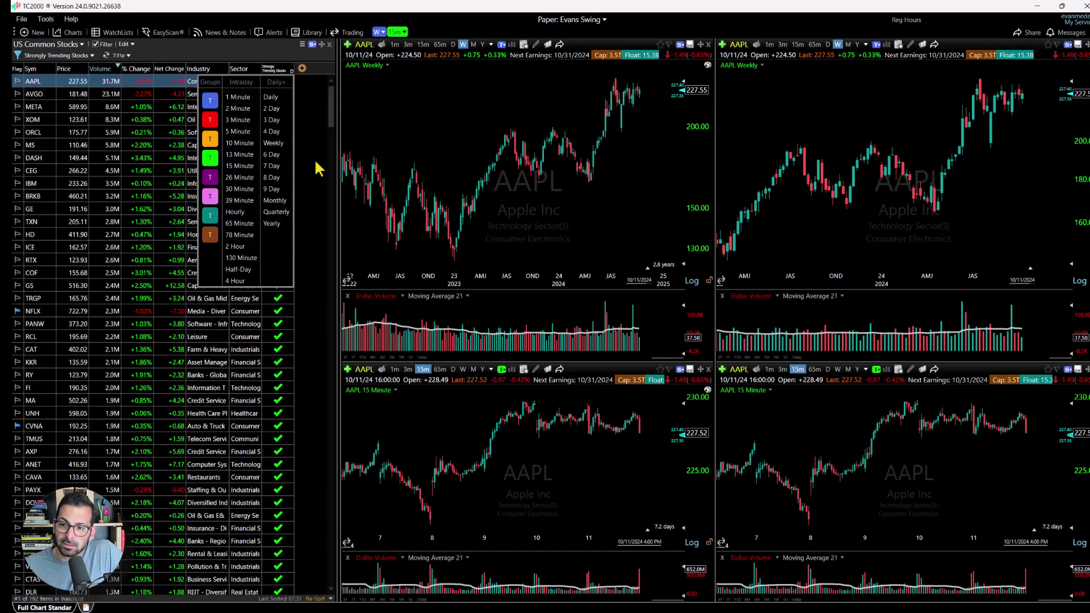
click(250, 246)
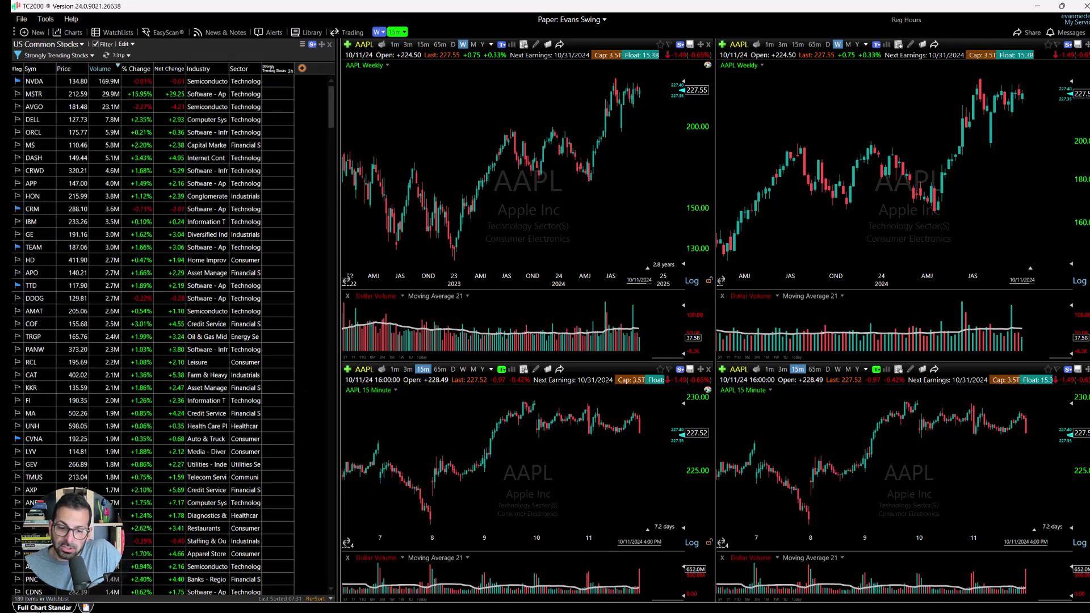
click(289, 70)
click(250, 166)
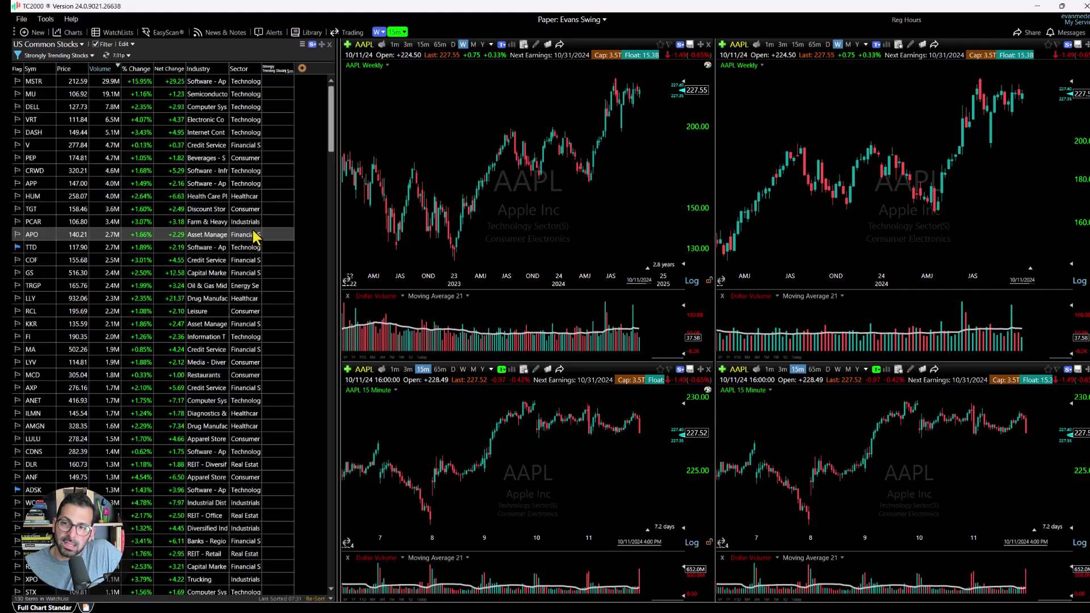
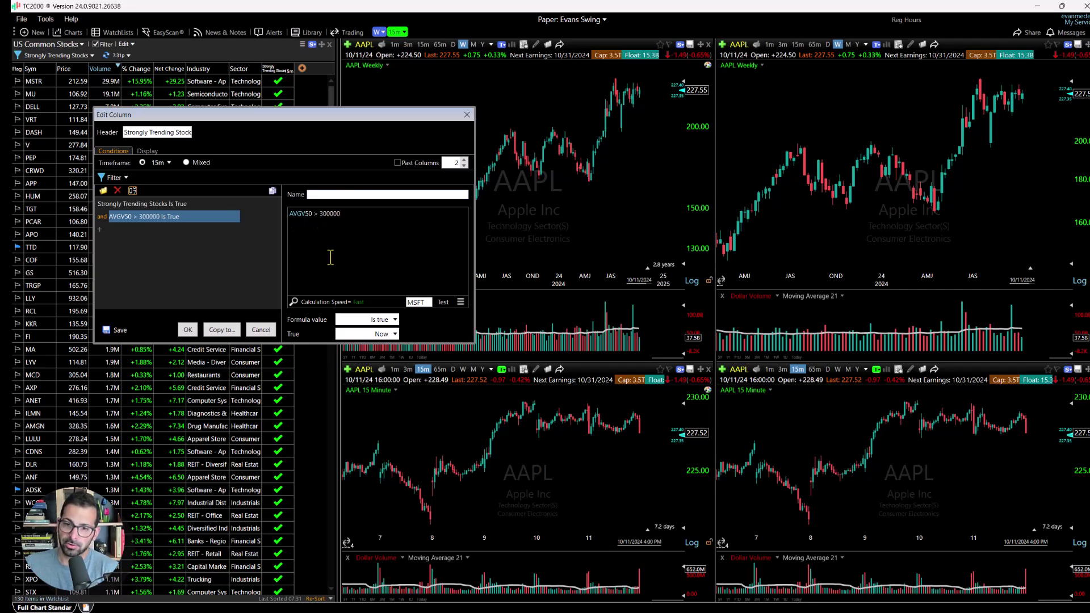
- Compare the column's two conditions and apply the filter combining Strongly Trending Stocks with AVGV50 > 300000
drag(247, 116, 485, 83)
click(397, 171)
click(398, 183)
click(403, 171)
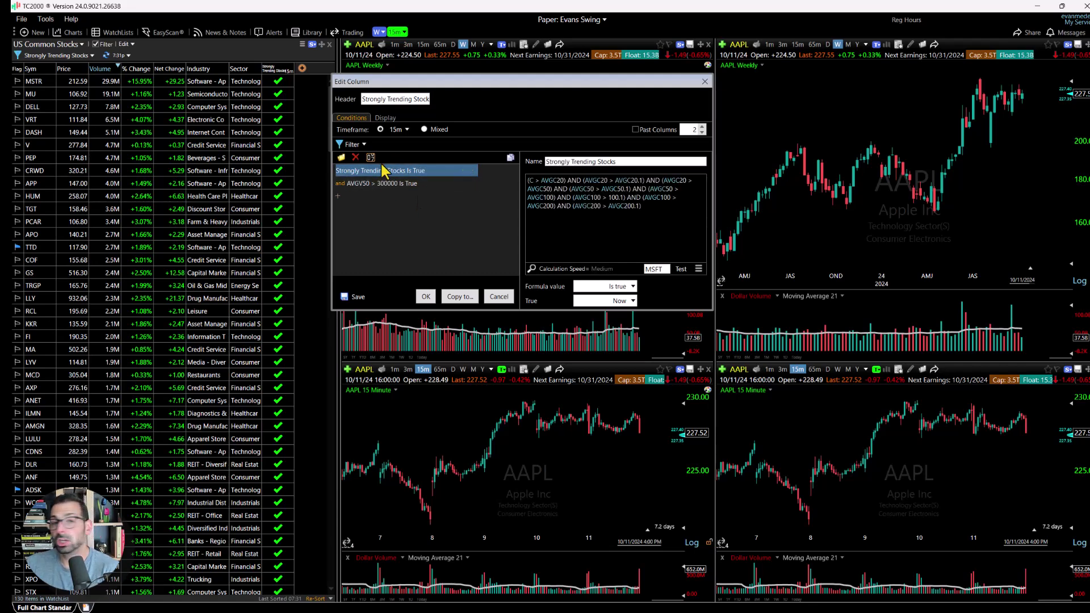
click(425, 298)
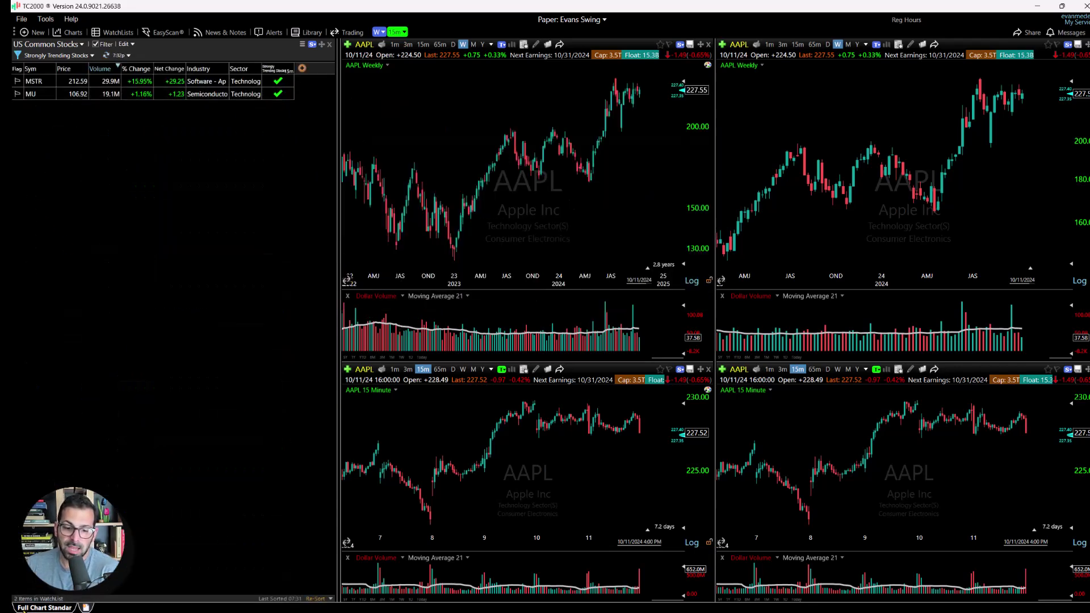
- Examine the column's timeframe choices and its AVGV50 > 300000 condition, and display MSTR in the charts
click(289, 70)
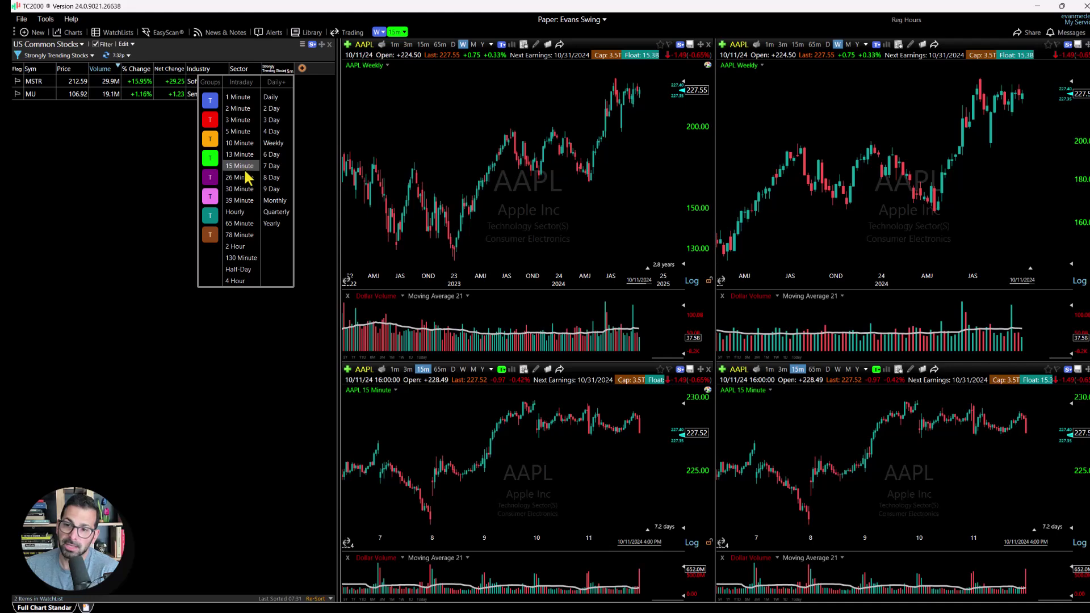
click(264, 258)
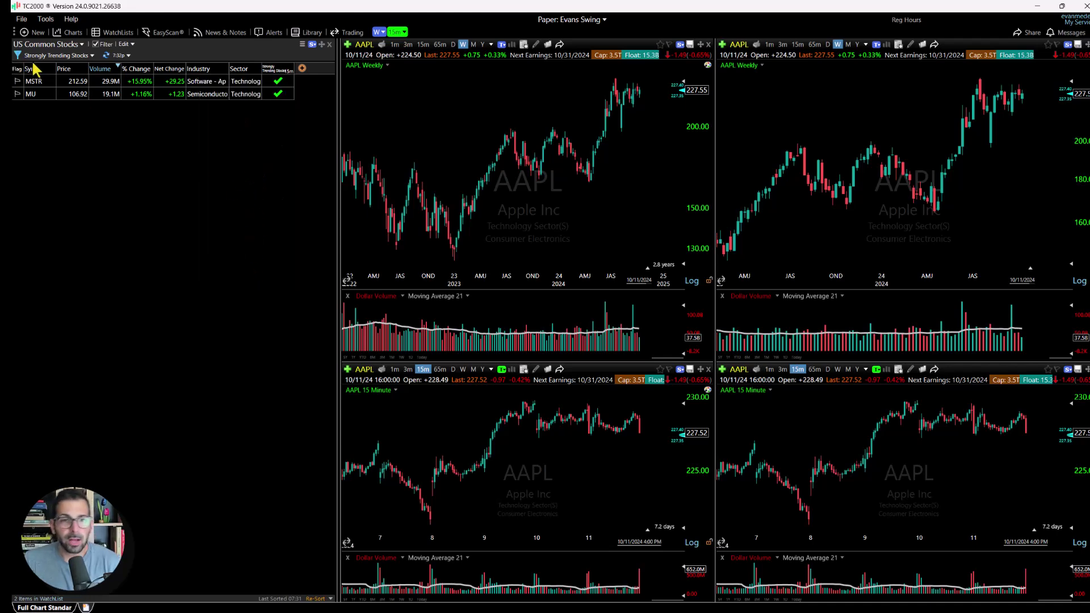
right_click(277, 70)
click(308, 79)
click(368, 182)
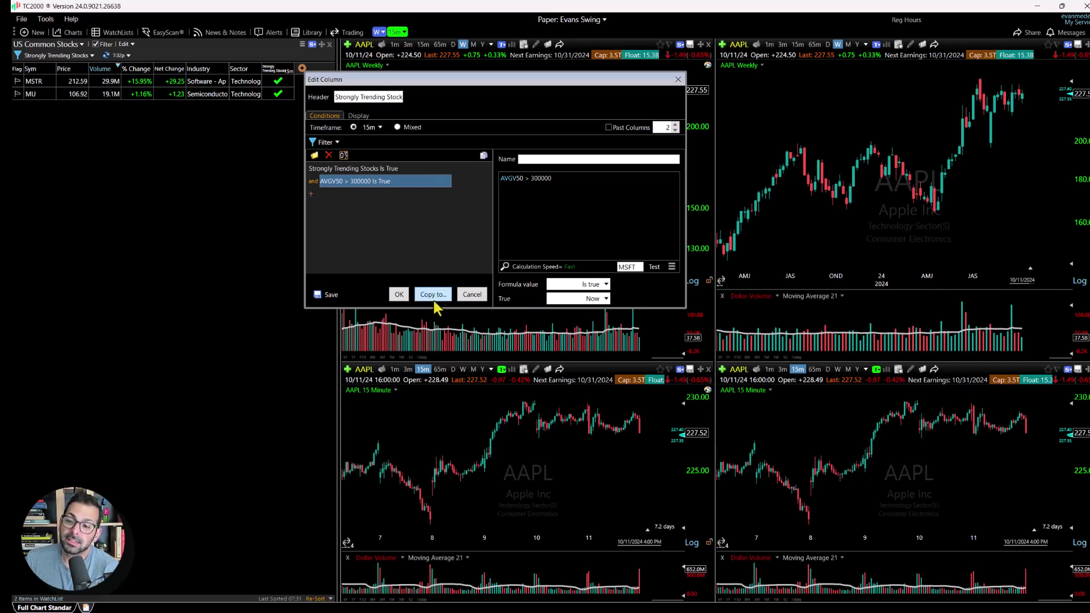
key(Return)
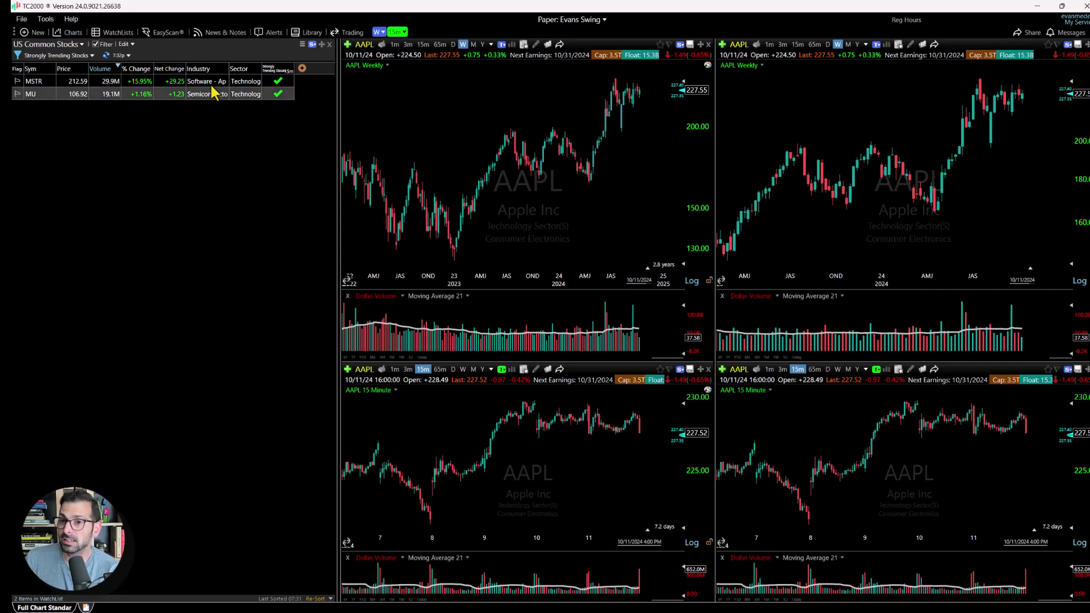
click(78, 82)
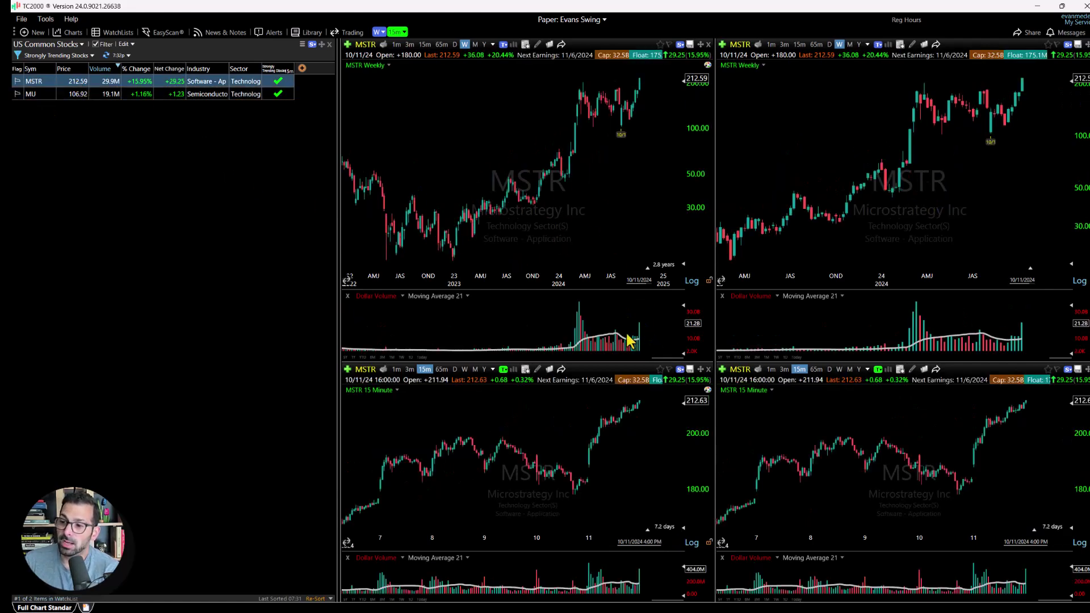
- Reopen the Strongly Trending Stocks column for editing and switch its timeframe mode to Mixed
double_click(278, 68)
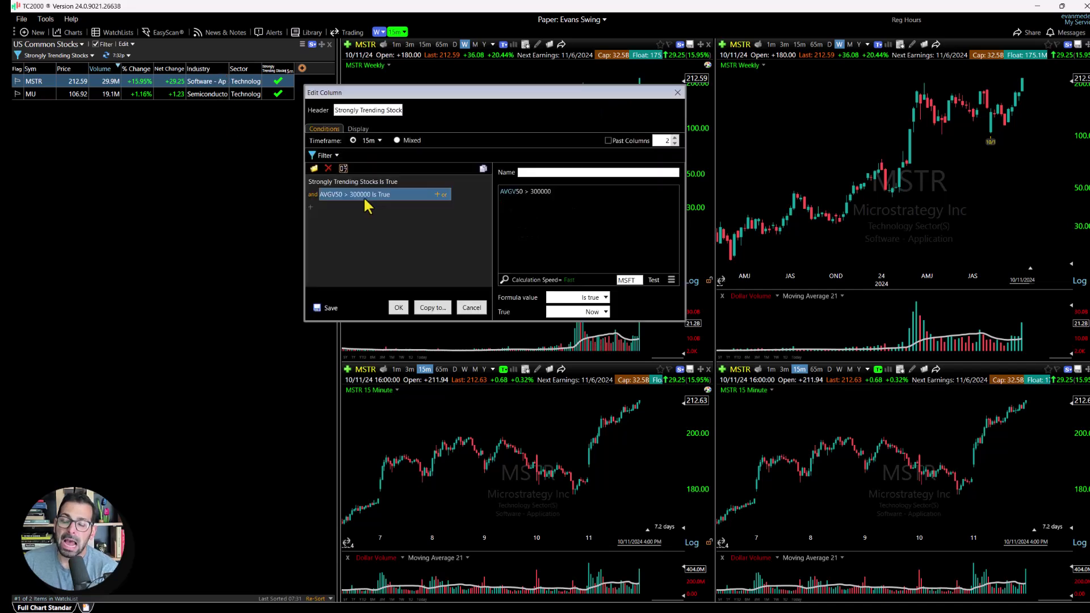
click(398, 142)
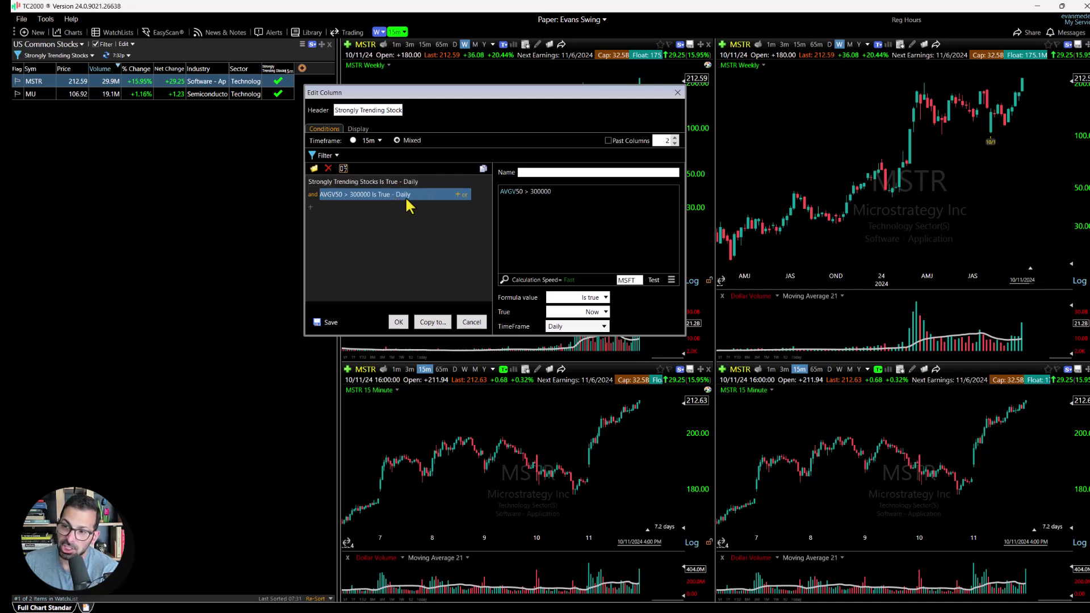
click(354, 141)
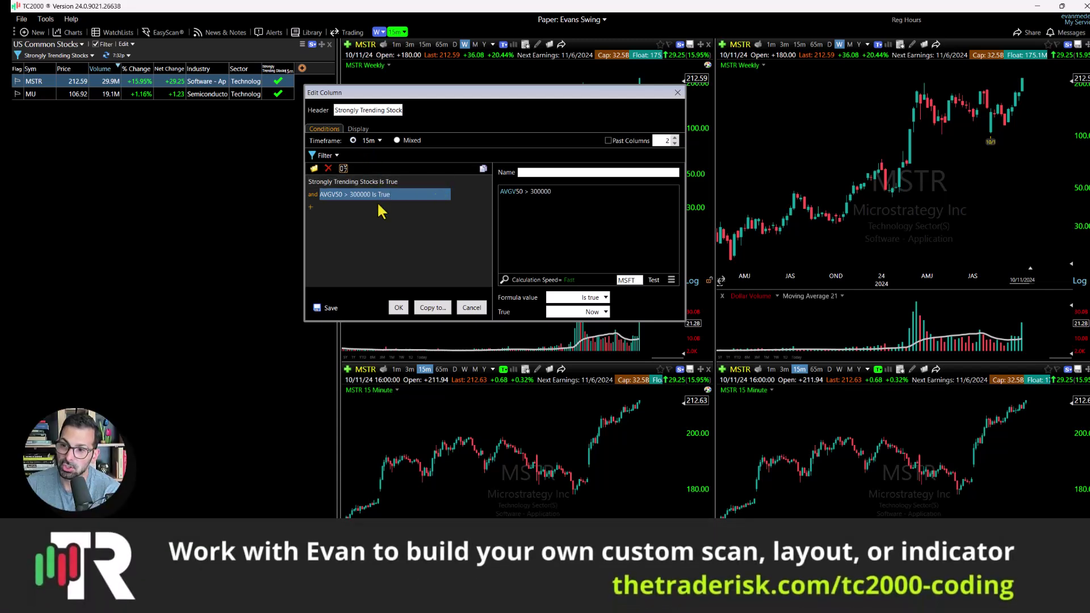
click(397, 140)
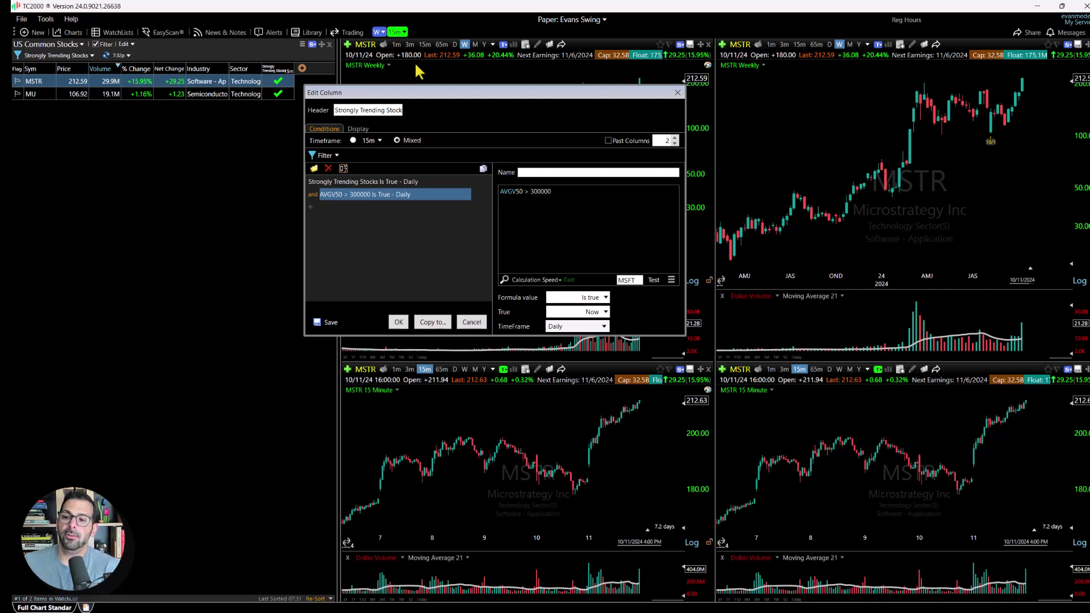
- Set the timeframe of only the Strongly Trending Stocks condition to 15 Minute
click(391, 183)
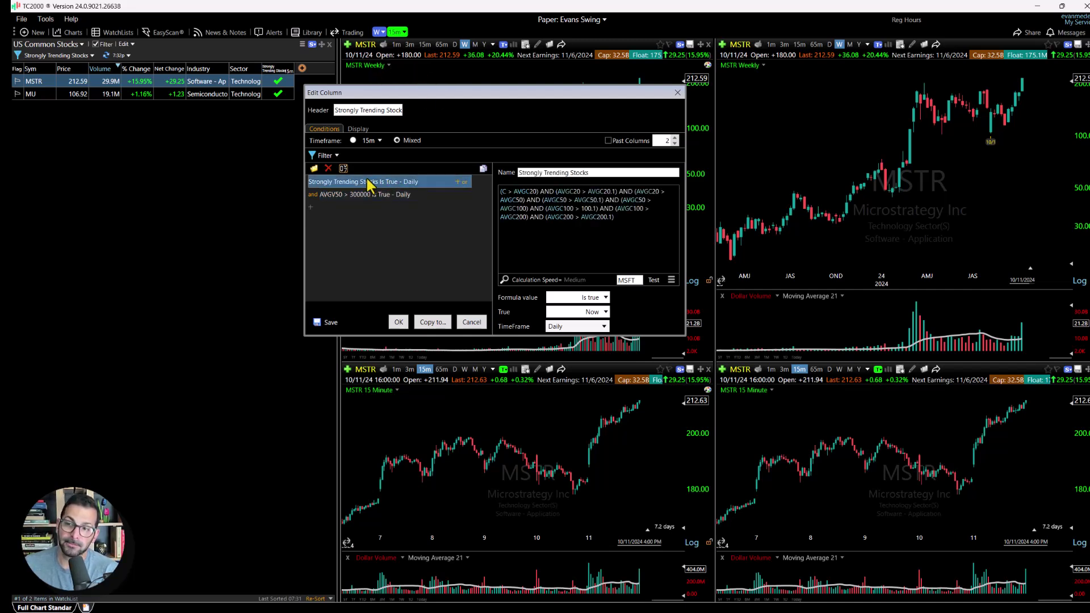
click(577, 327)
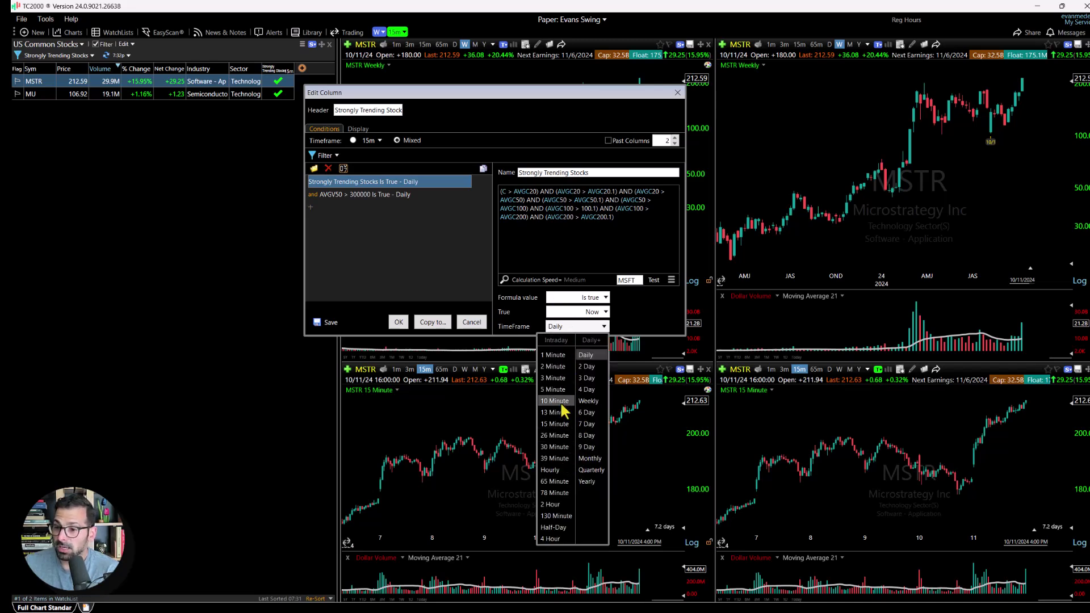
click(555, 424)
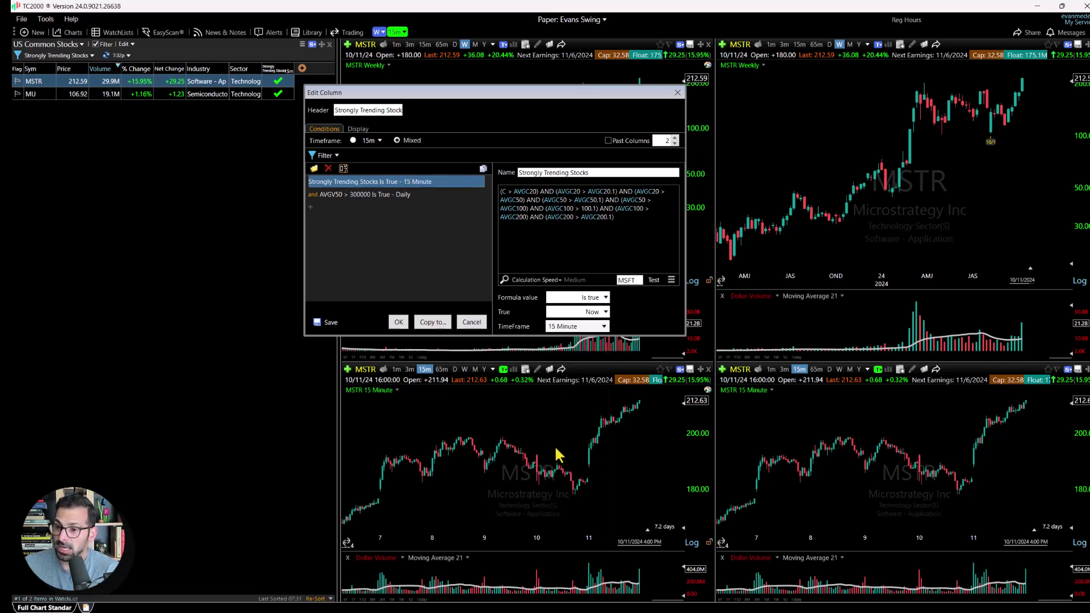
- Compare the 15-minute trend condition with the daily AVGV50 > 300000 condition and apply the mixed-timeframe column settings
click(366, 194)
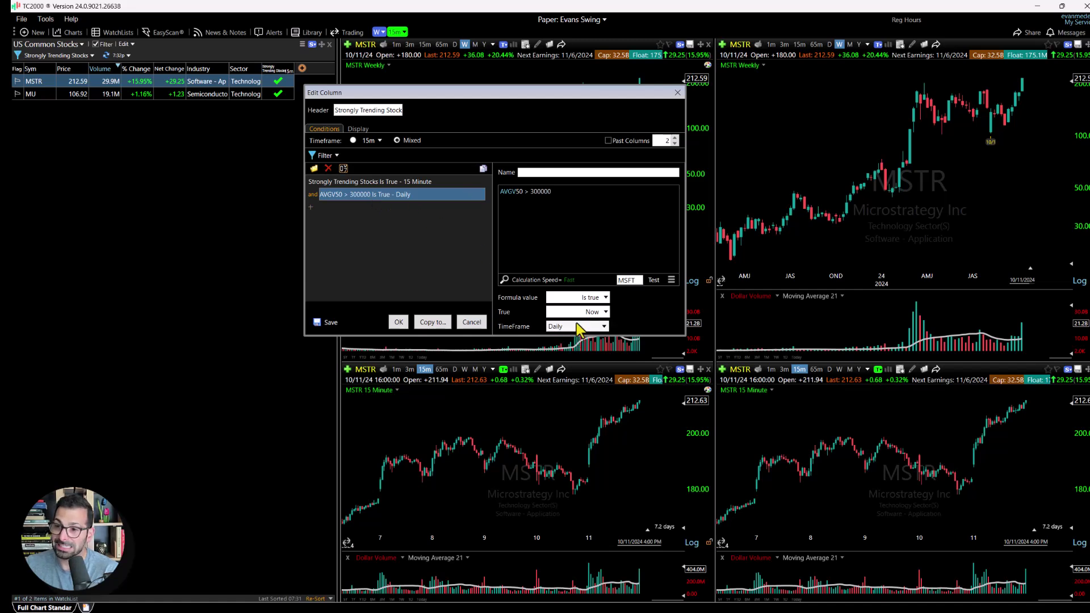
click(415, 184)
click(417, 192)
click(415, 185)
click(418, 192)
click(417, 184)
click(419, 193)
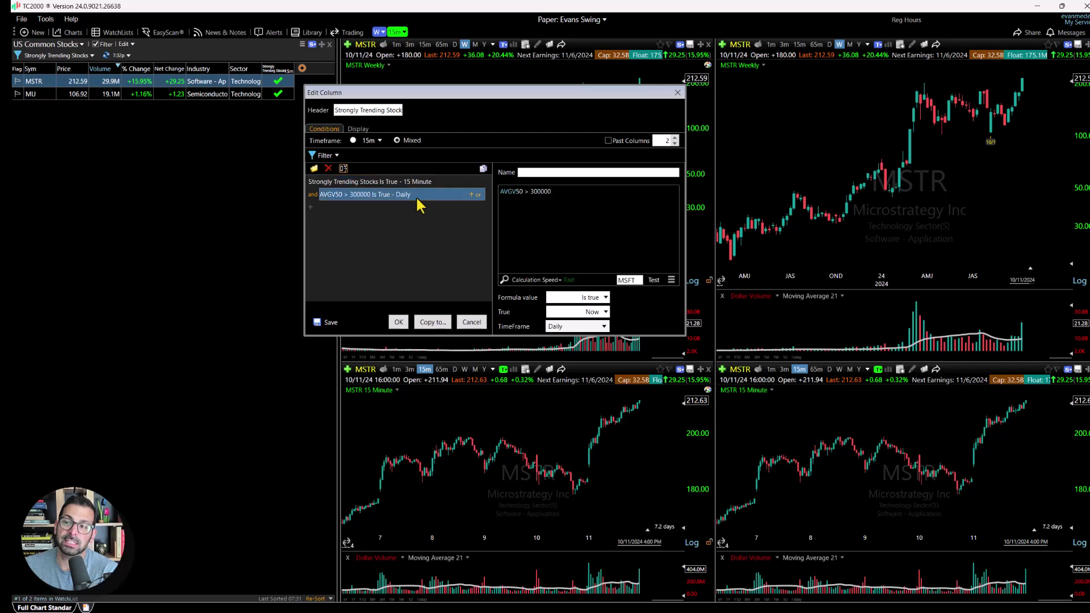
click(421, 183)
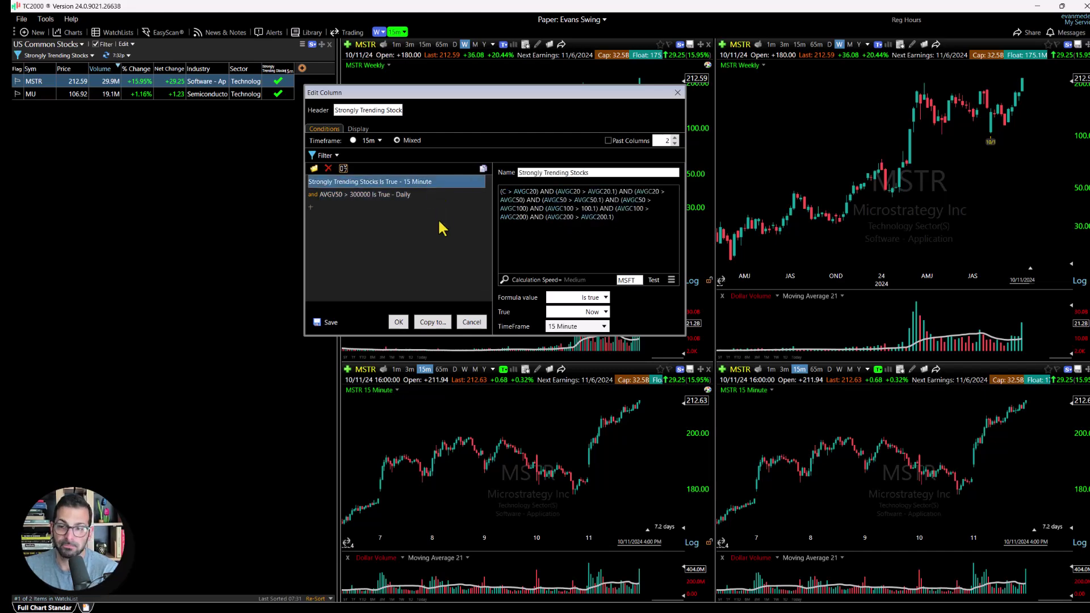
click(399, 322)
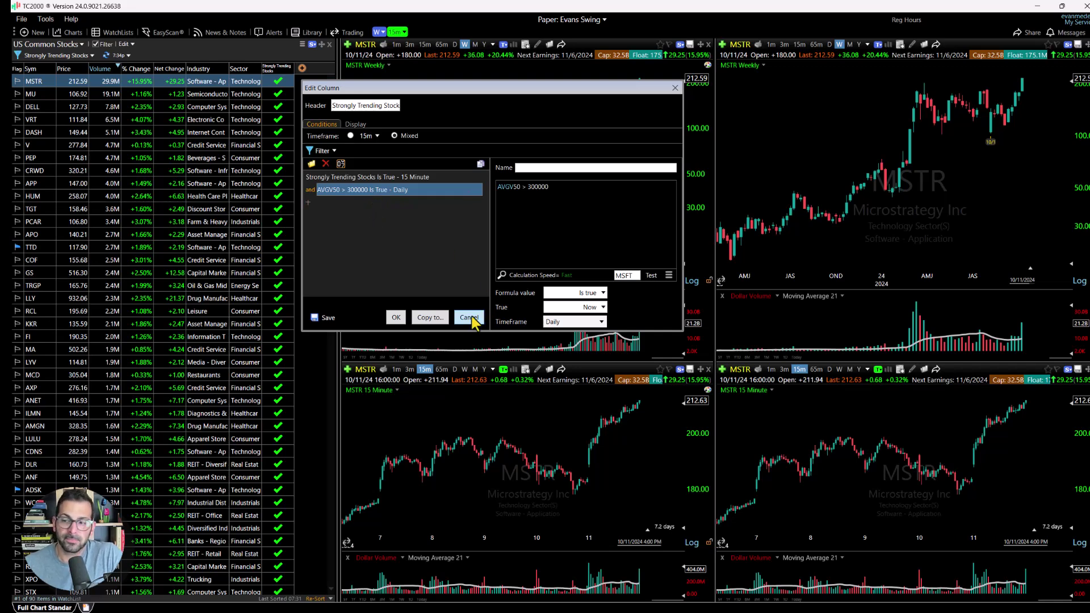
- Close the column settings, reopen the Strongly Trending Stocks column and apply a single 15m timeframe instead of Mixed
click(397, 320)
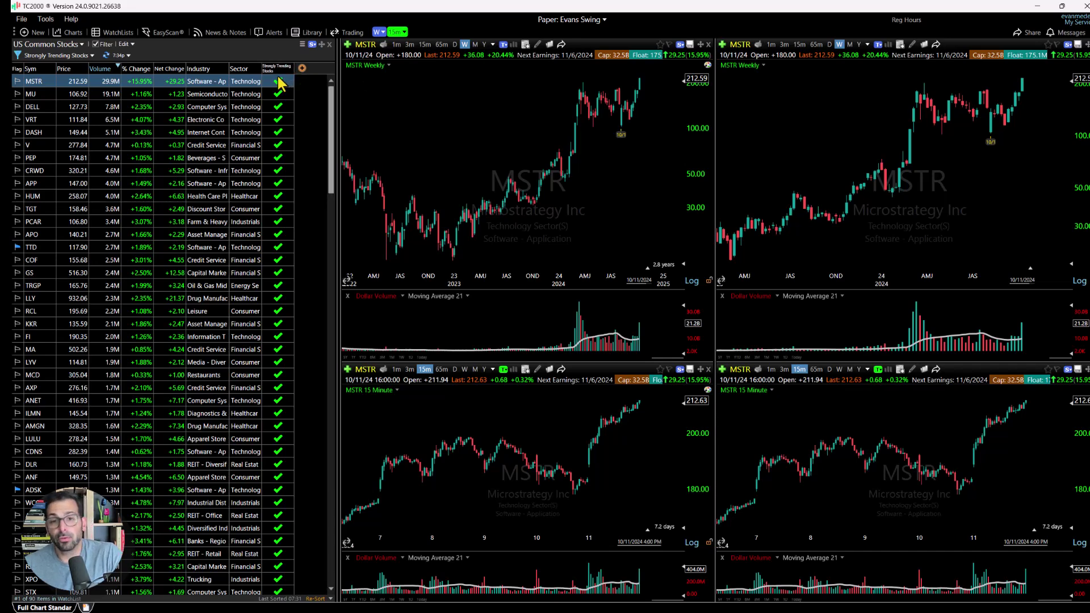
right_click(294, 79)
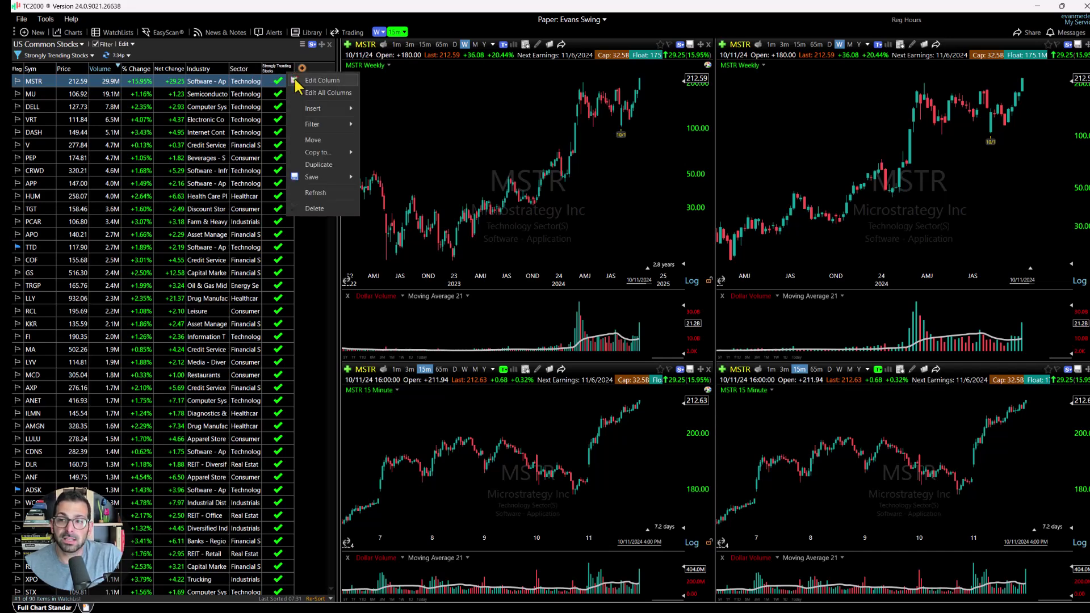
click(320, 81)
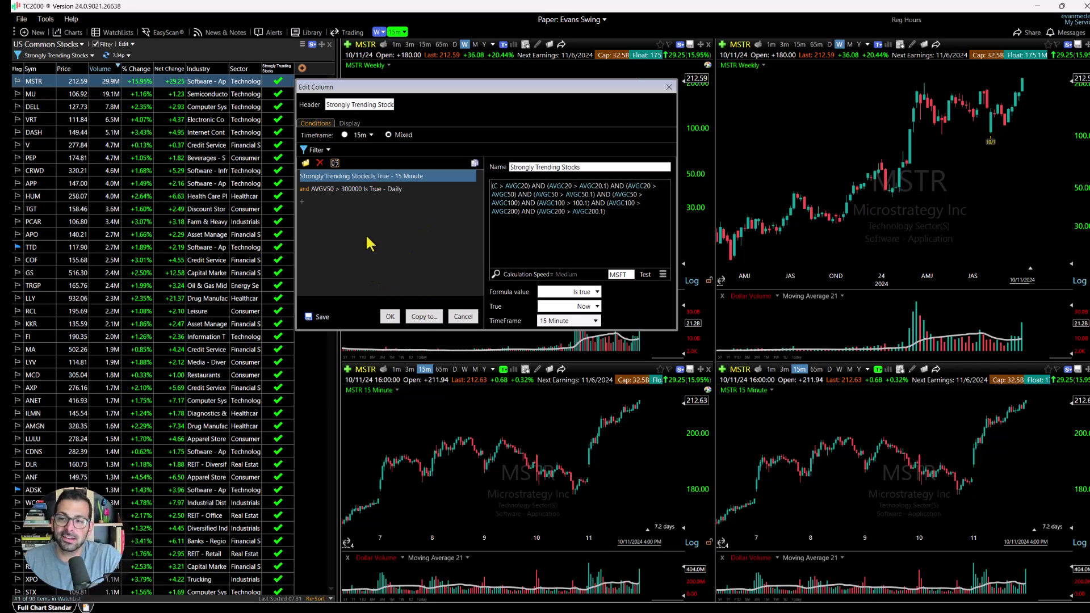
click(345, 135)
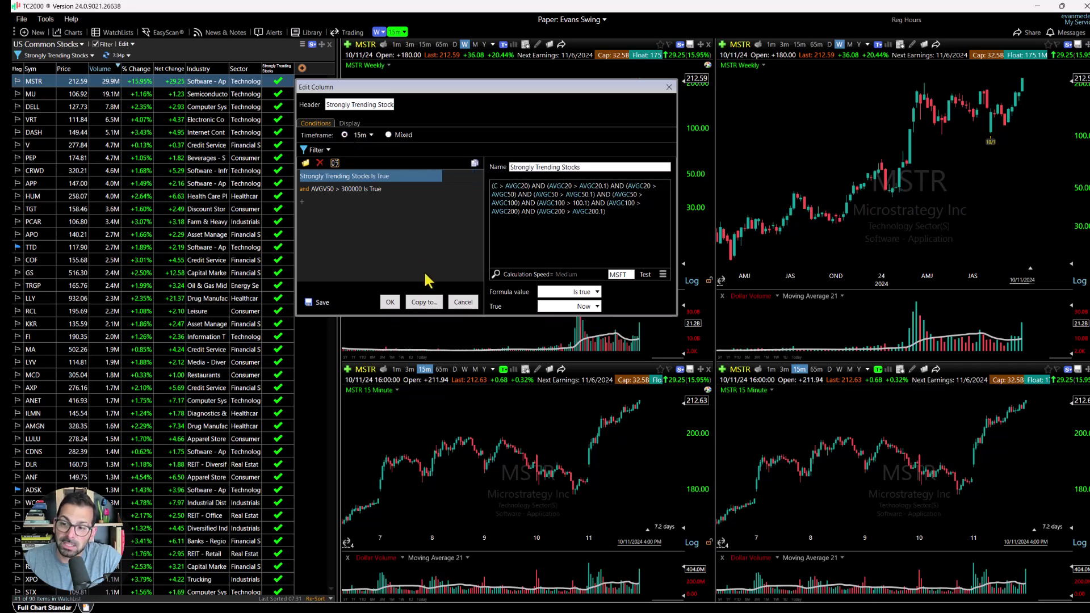
click(391, 302)
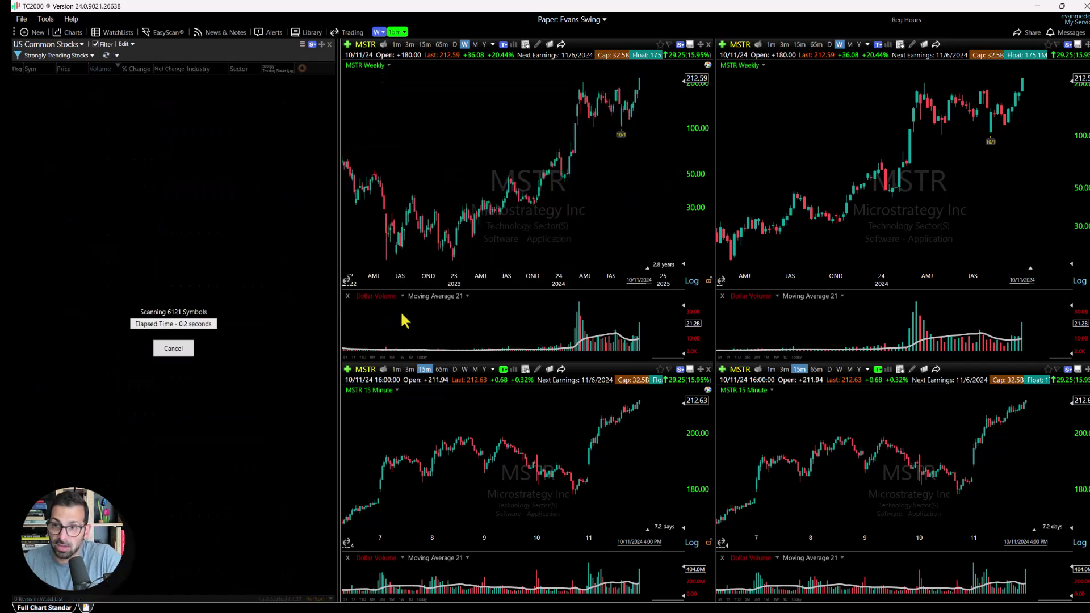
- Change the Strongly Trending Stocks column's timeframe to Hourly directly from its watchlist header
click(289, 73)
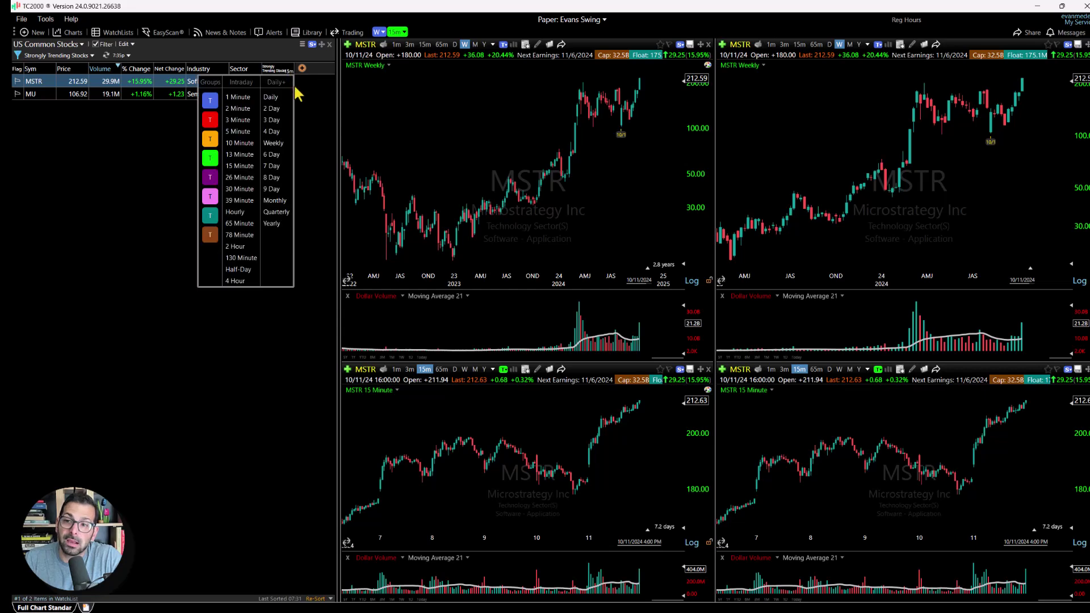
click(251, 216)
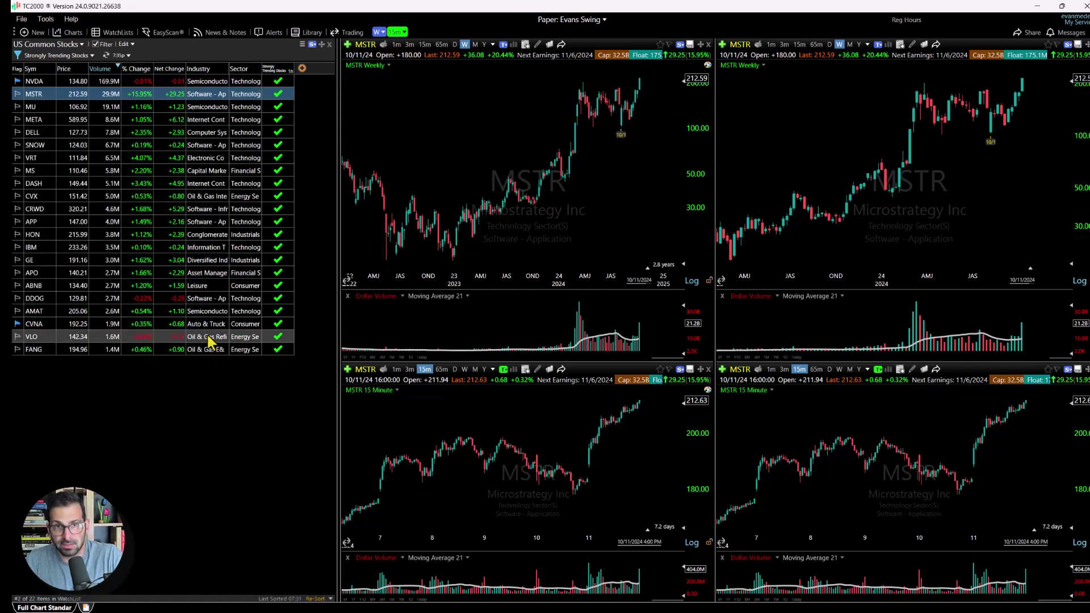
double_click(181, 344)
click(437, 312)
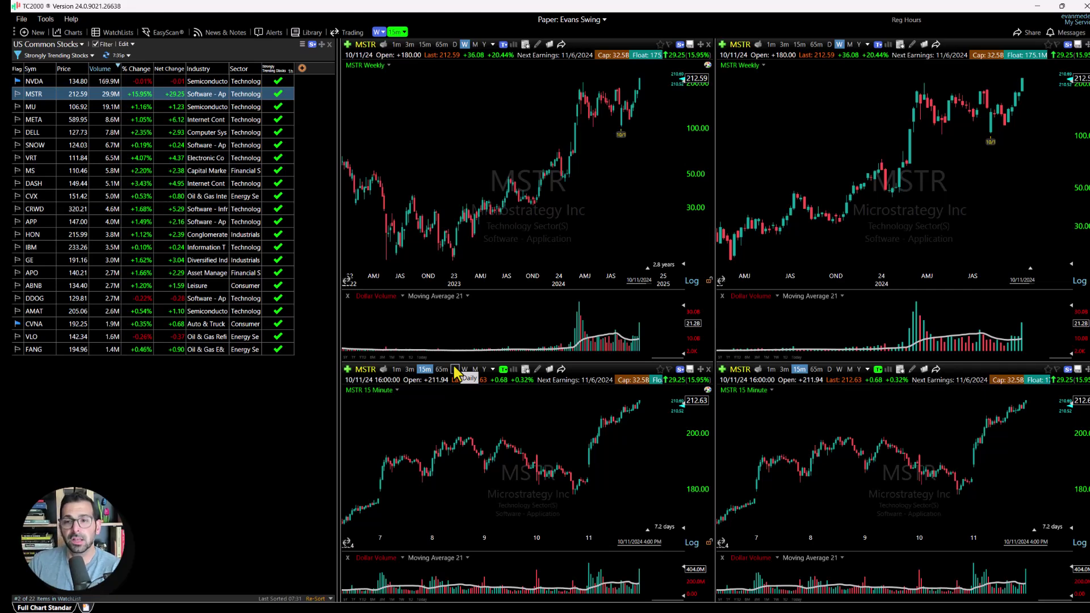
- Reopen the Strongly Trending Stocks column for editing to review its single timeframe and both conditions, and close it again
click(292, 76)
click(293, 76)
right_click(293, 74)
click(309, 86)
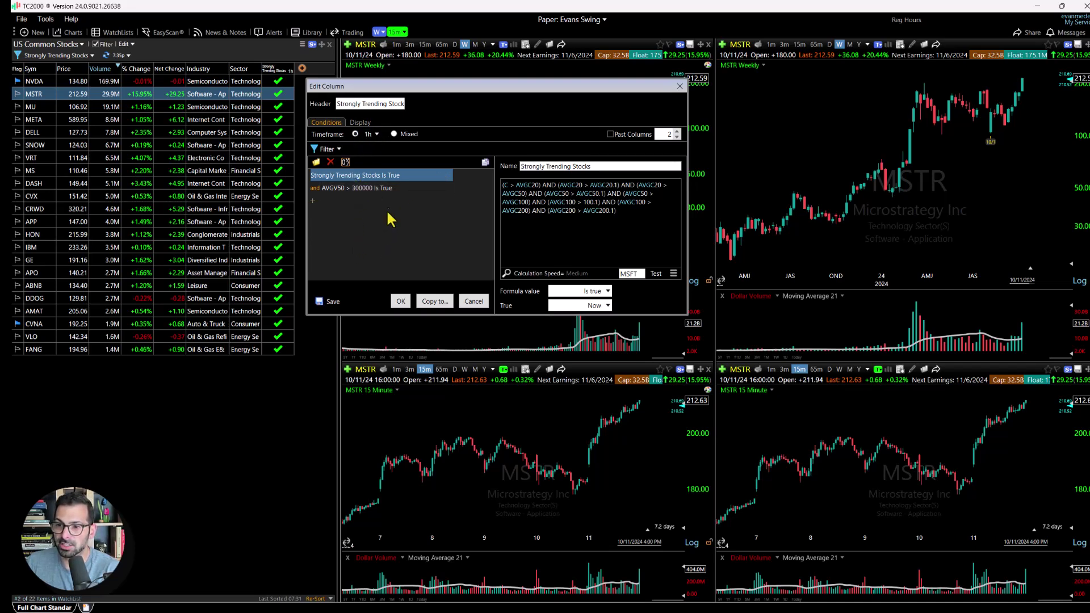
click(401, 300)
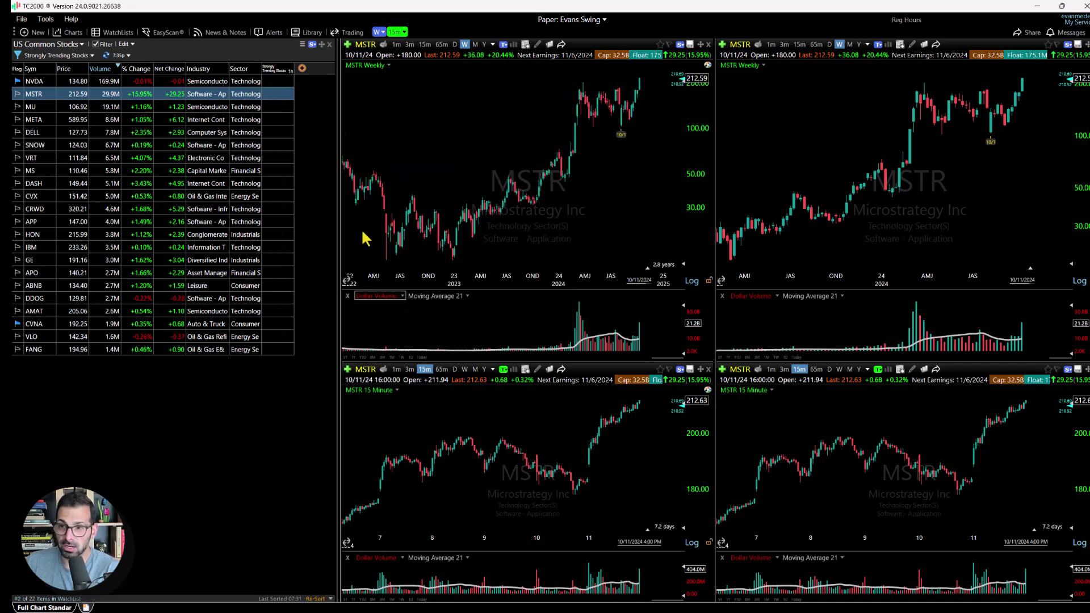
- Link the Strongly Trending Stocks column's timeframe to the orange group, and switch the link to the violet group
click(290, 72)
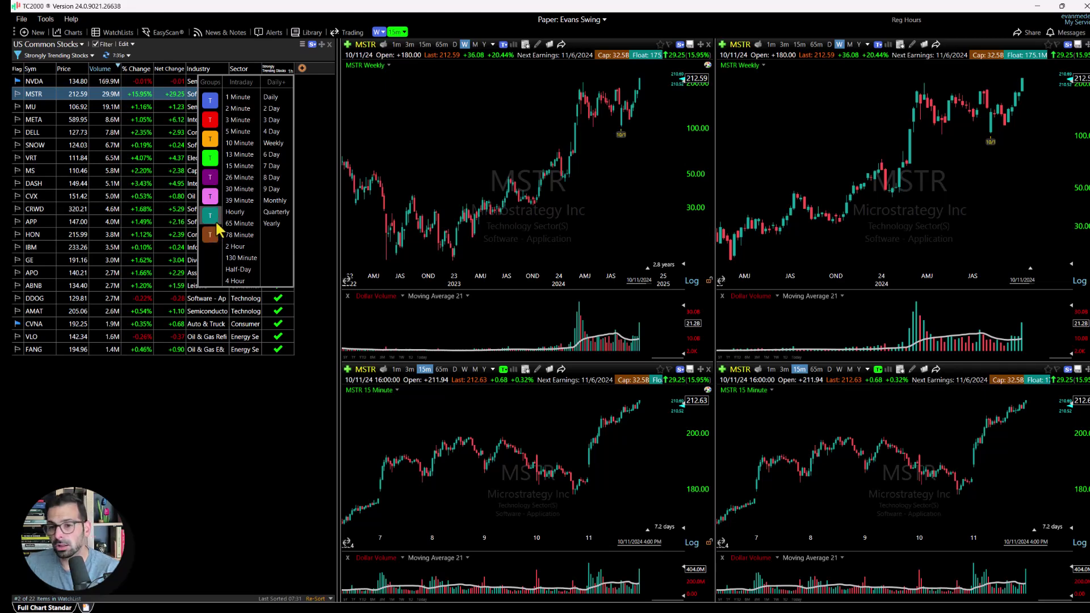
click(211, 139)
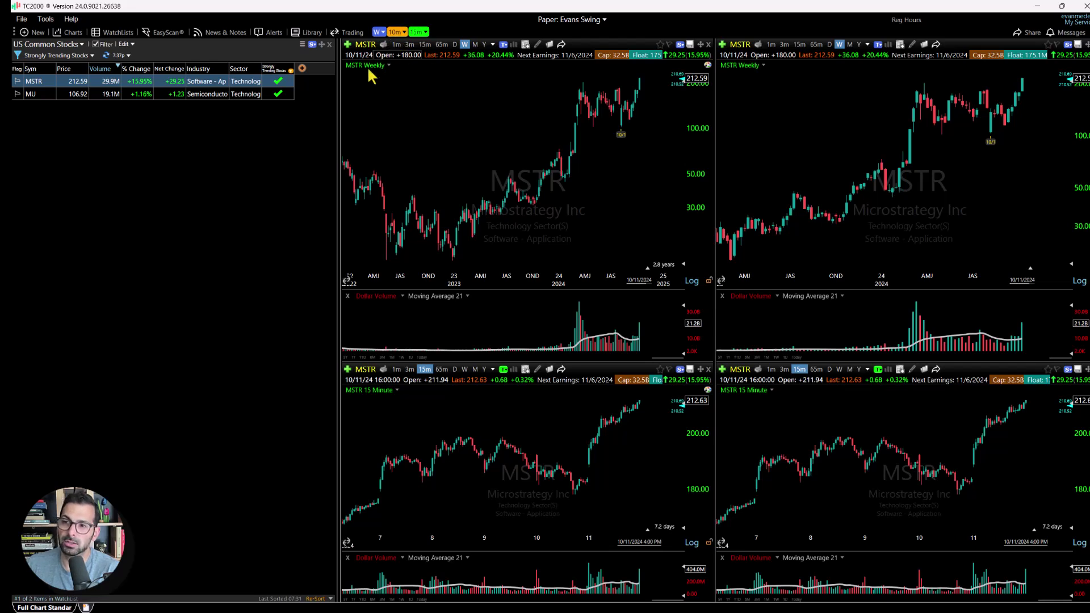
click(291, 77)
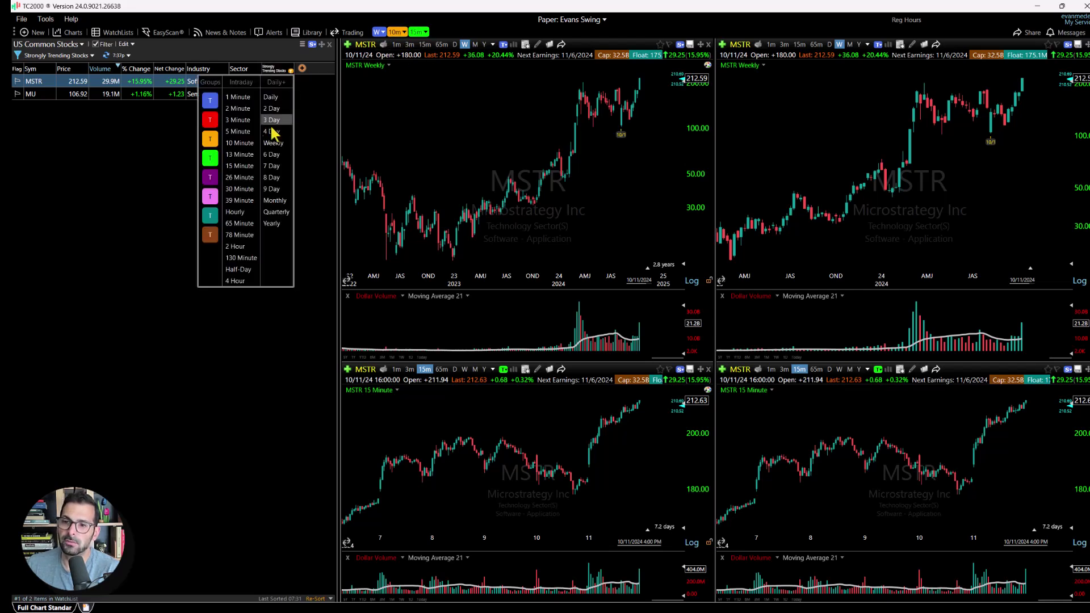
click(216, 204)
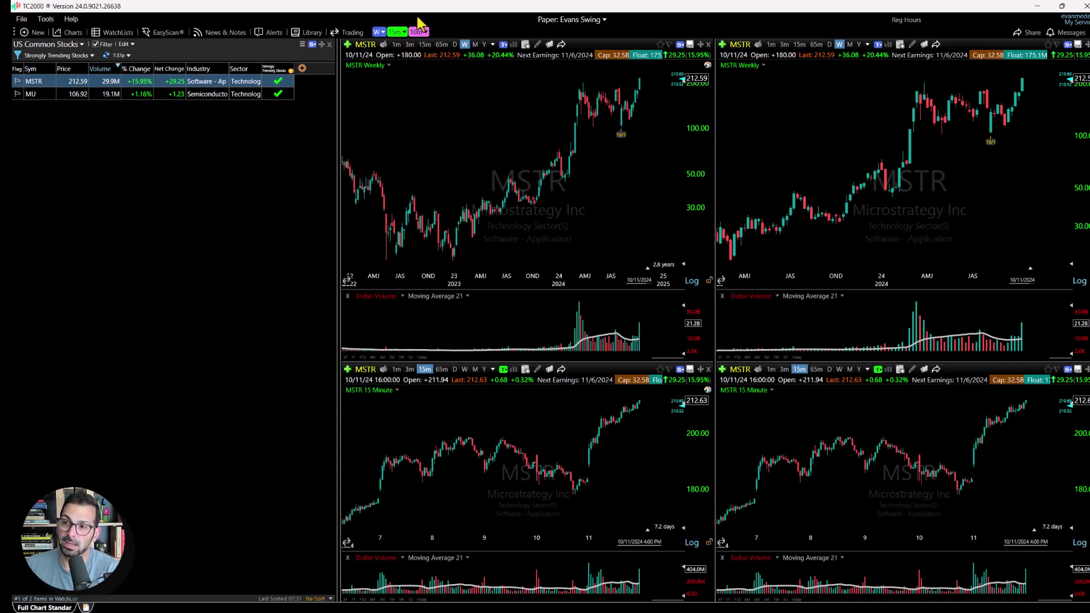
- Delete the AVGV50 > 300000 condition from the Strongly Trending Stocks column and apply the change
right_click(290, 83)
click(301, 89)
click(345, 192)
right_click(345, 193)
click(344, 195)
right_click(345, 196)
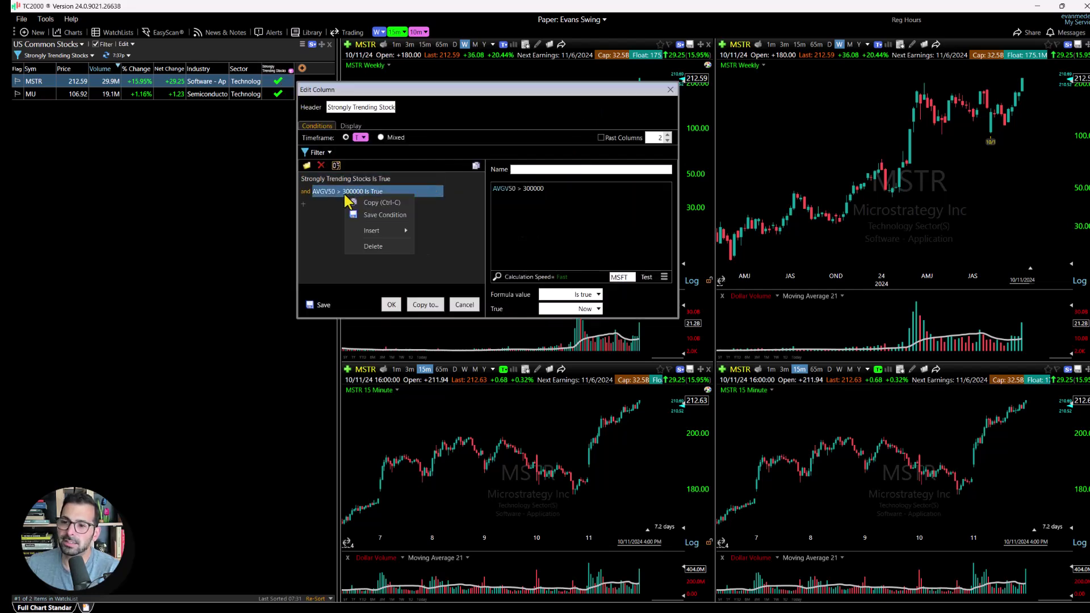
click(372, 246)
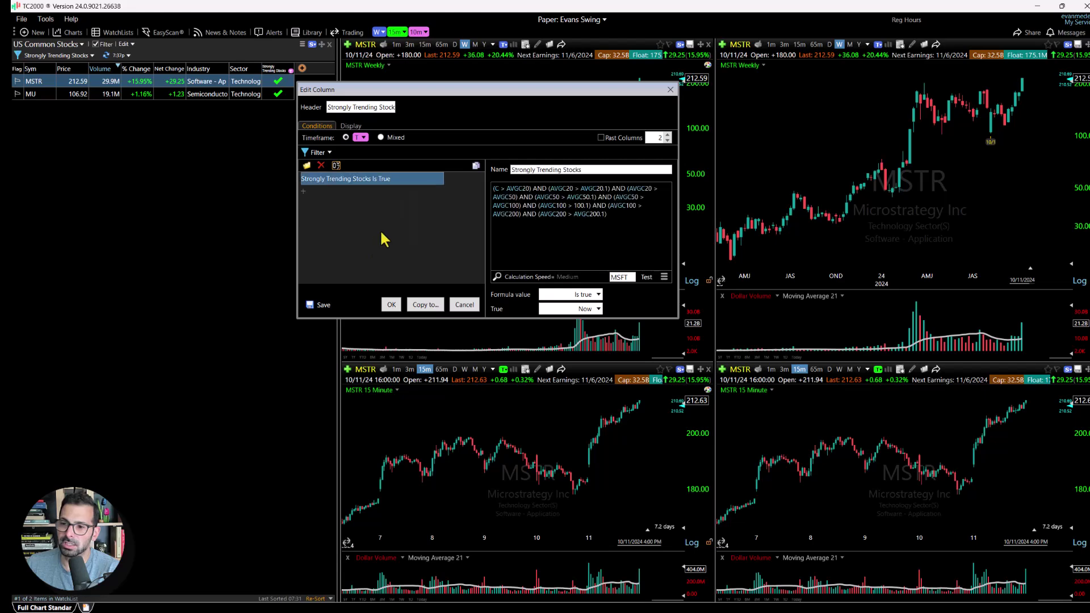
click(391, 309)
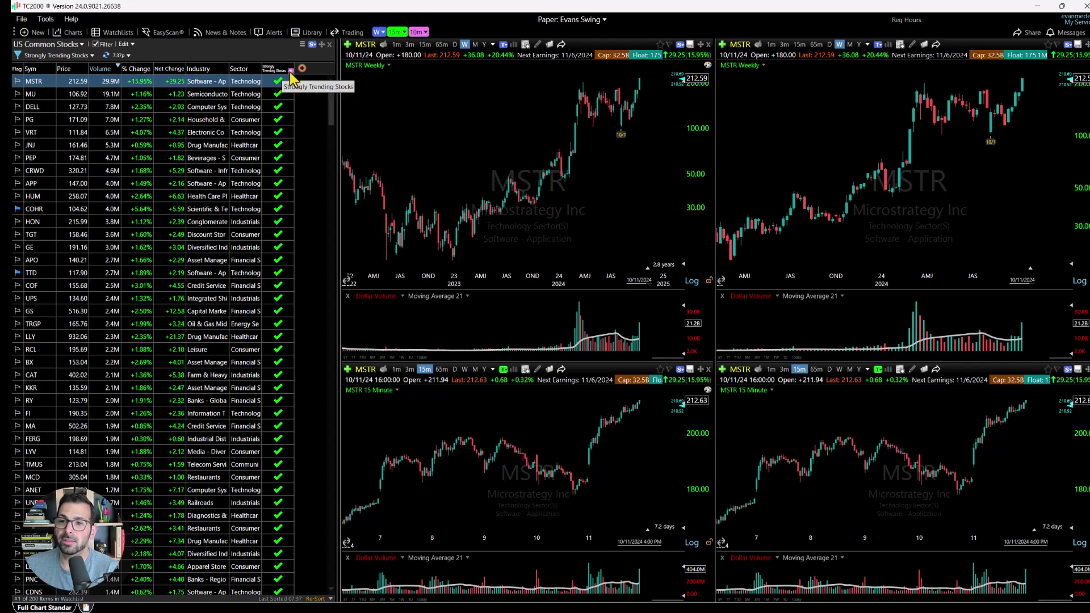
- Change the violet timeframe group to Hourly and, after the list rescans, to 2 Hour
click(420, 34)
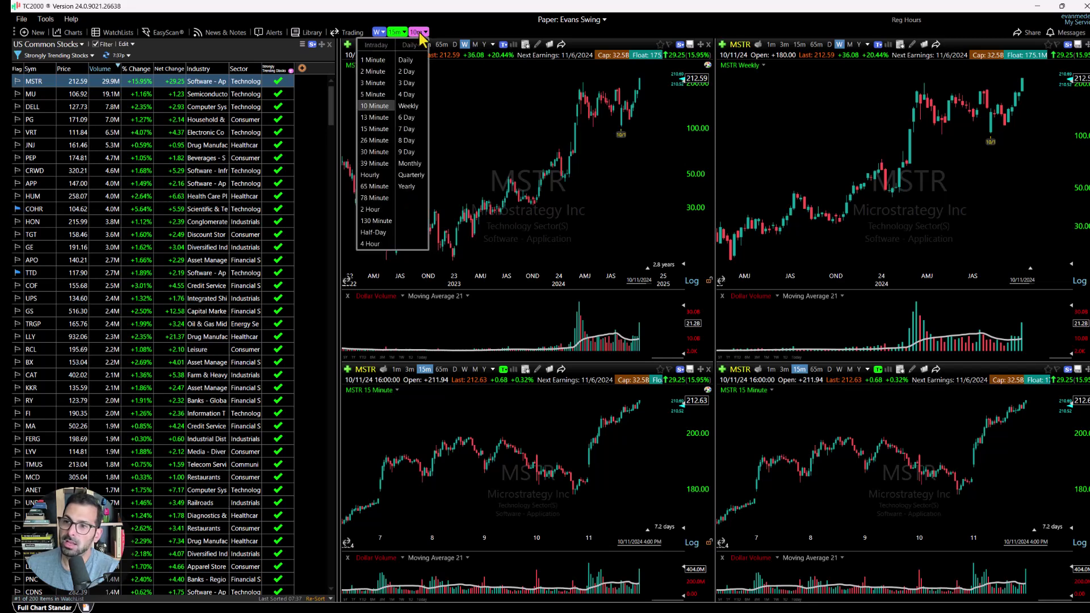
click(370, 175)
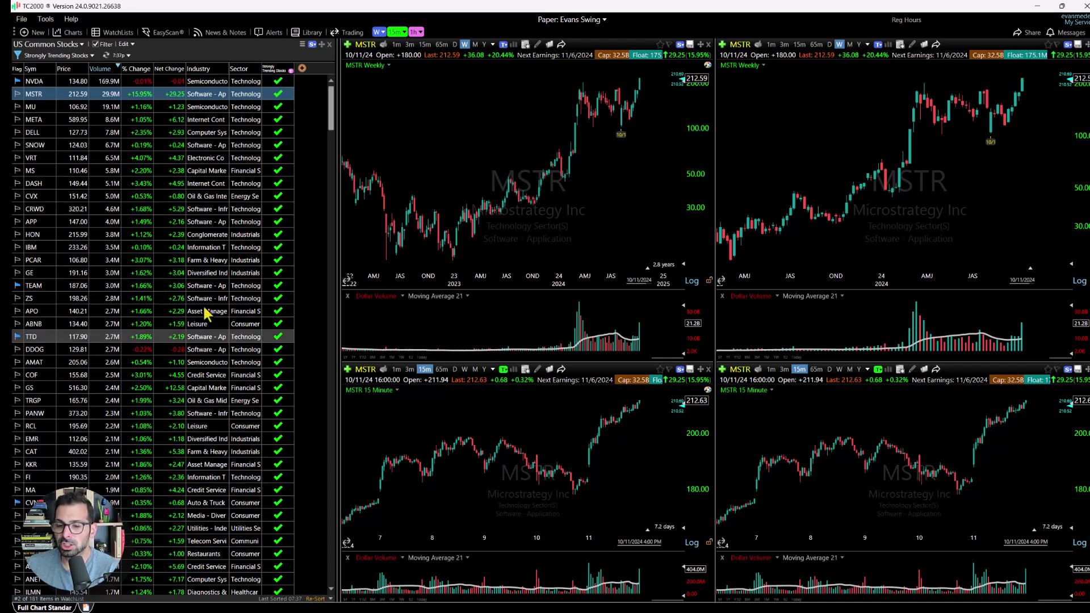
click(418, 34)
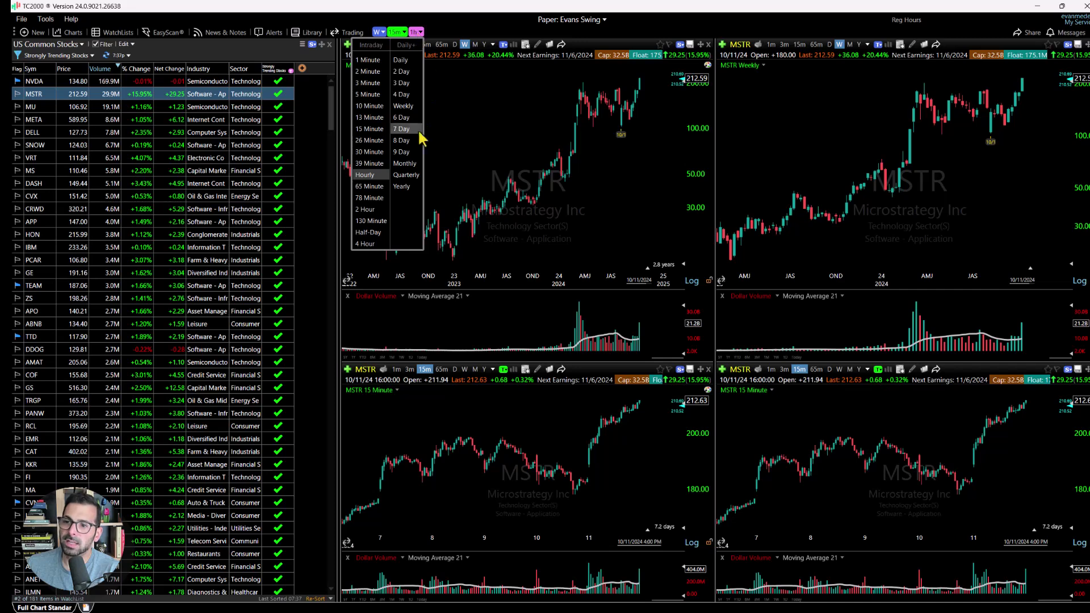
click(379, 213)
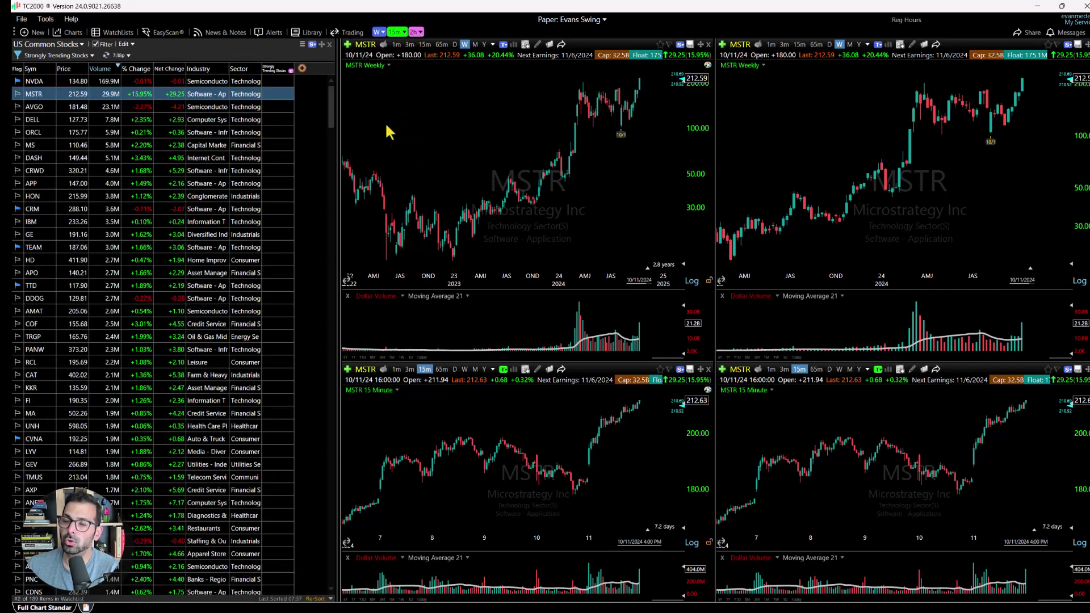
- Narrow the watchlist to give the charts more room and set the violet timeframe group to Weekly
drag(340, 151, 268, 161)
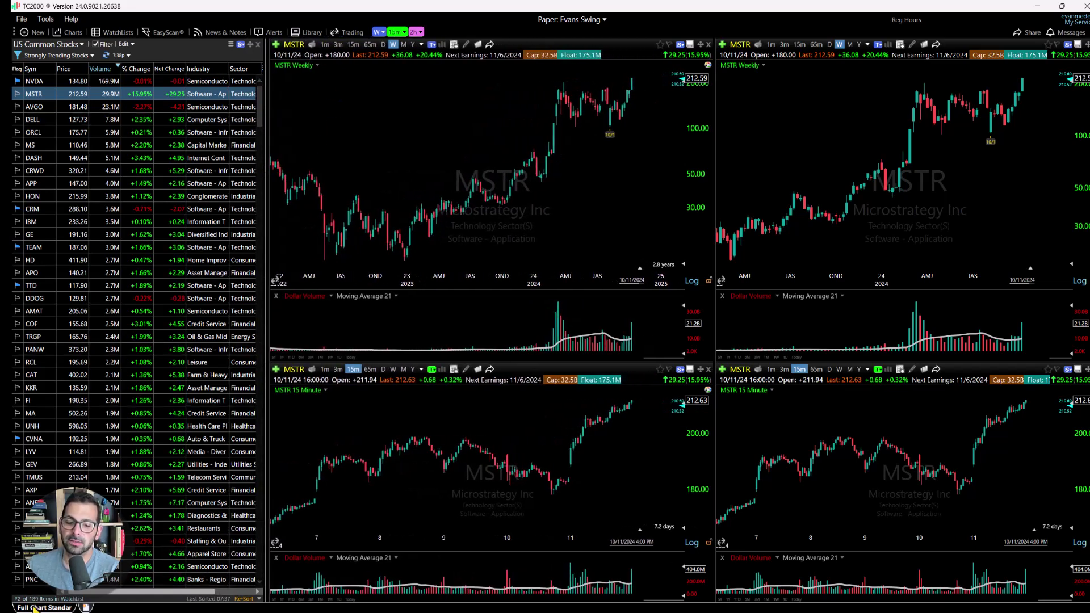
click(419, 32)
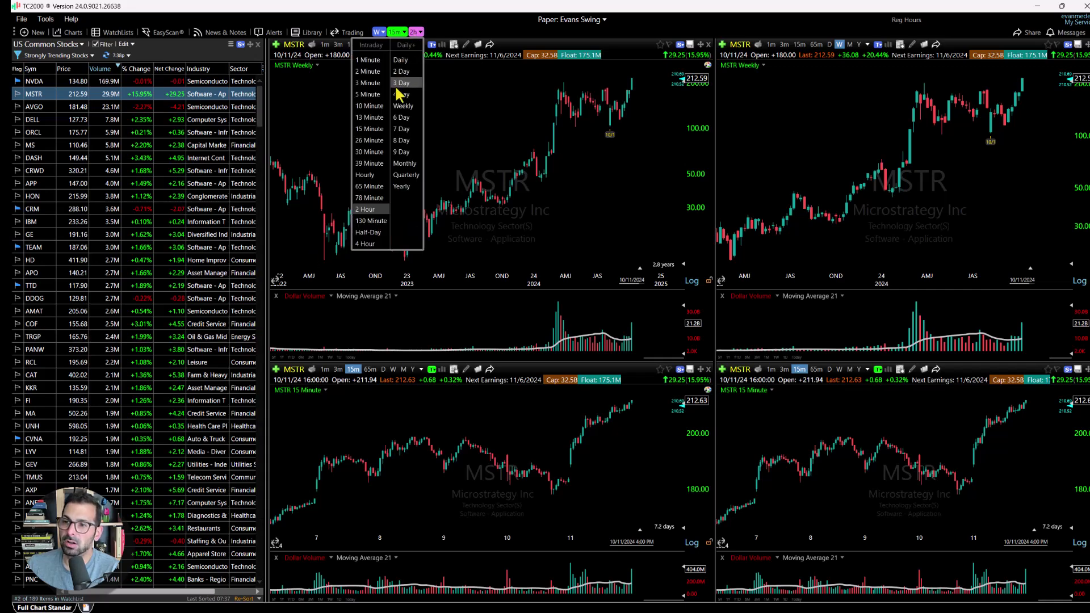
click(404, 108)
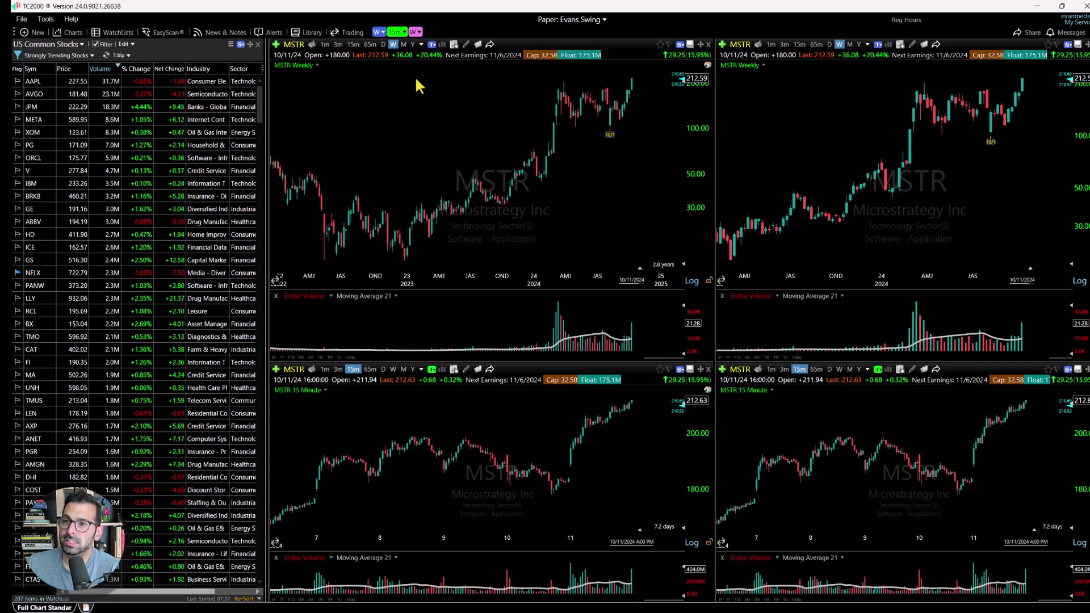
- Link the weekly MSTR chart next to the watchlist to the violet timeframe group
click(381, 33)
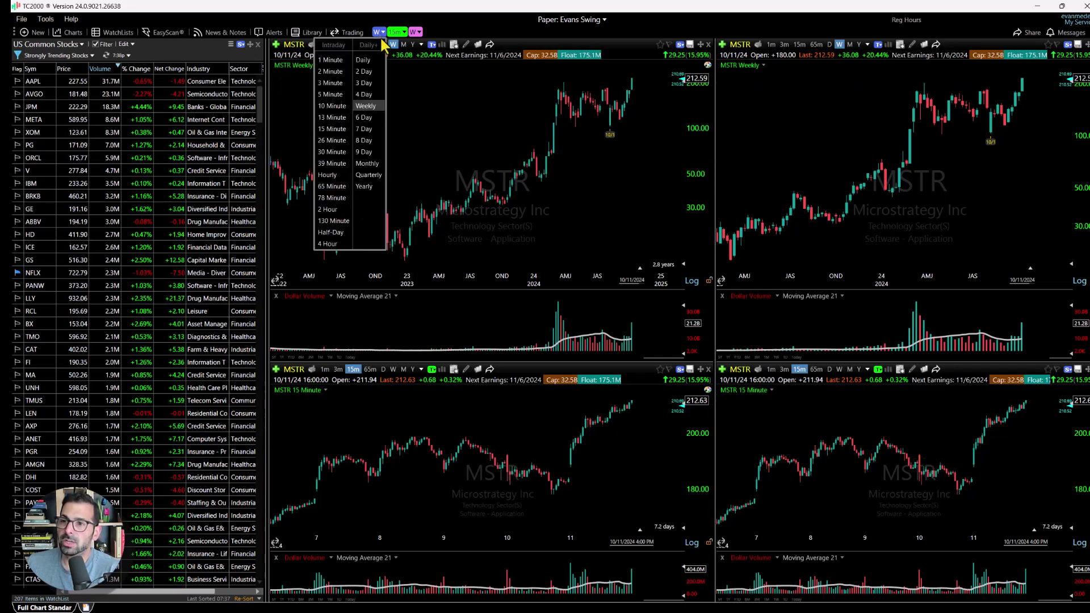
click(440, 141)
click(432, 45)
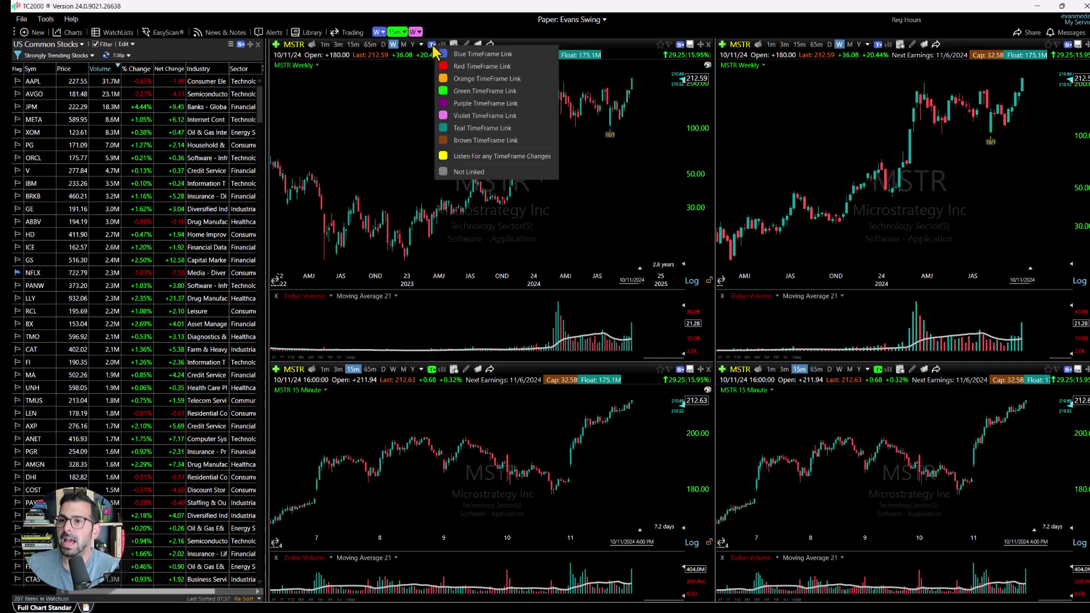
click(486, 116)
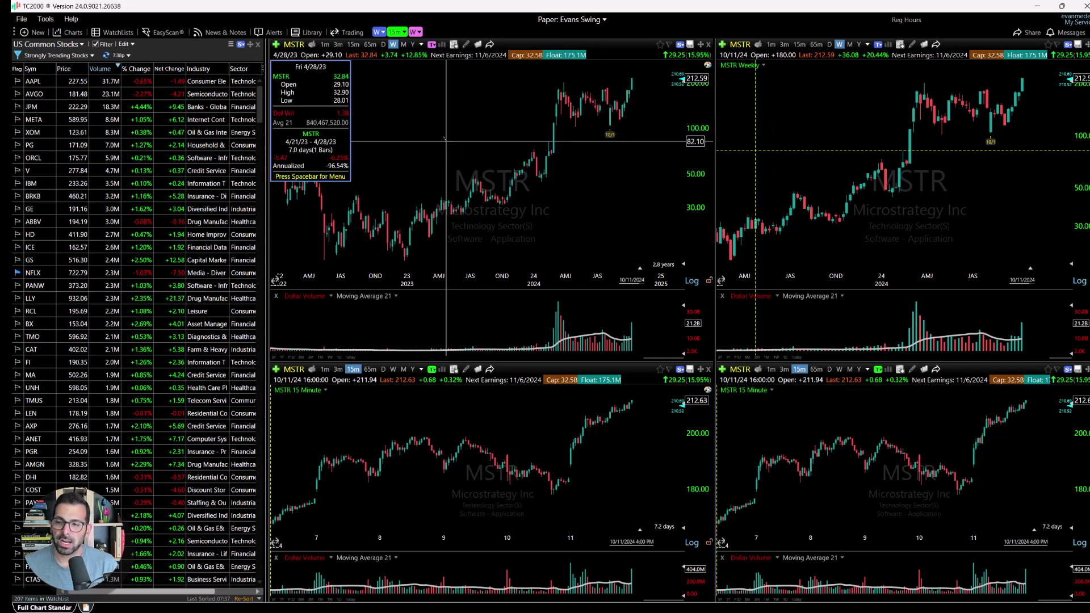
- Switch the violet-linked MSTR chart to Daily, 15 minutes and 3 minutes in turn, checking its timeframe link on the way
click(382, 46)
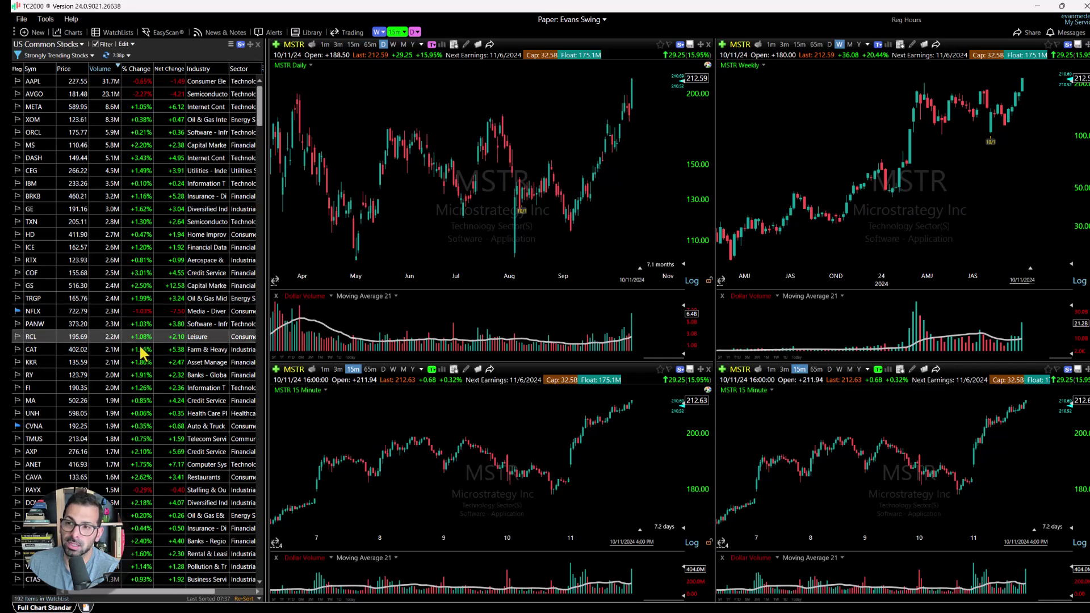
click(433, 45)
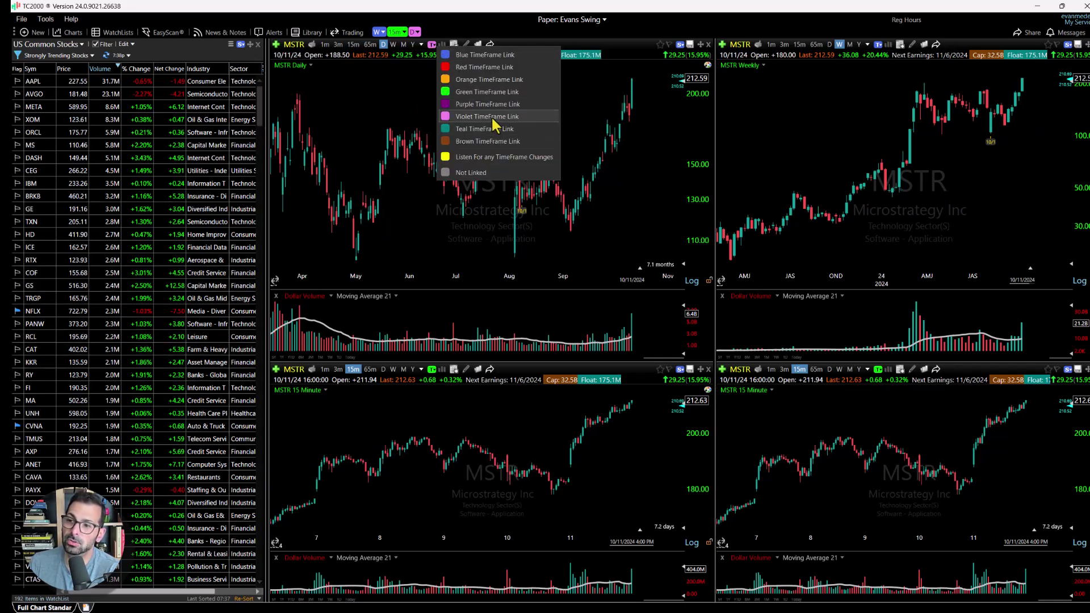
click(480, 117)
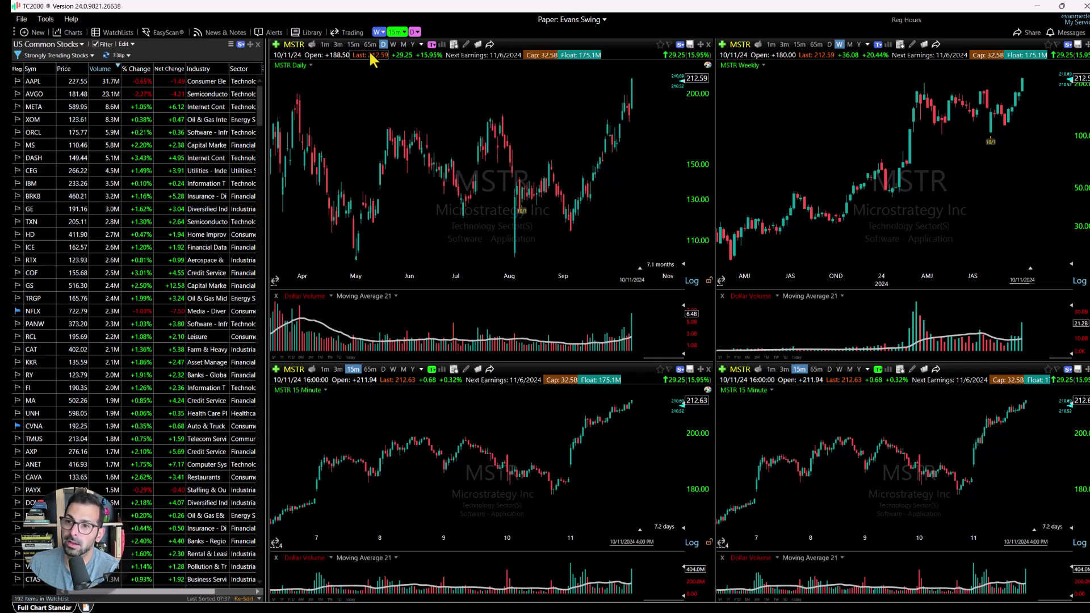
click(353, 45)
right_click(418, 317)
click(455, 224)
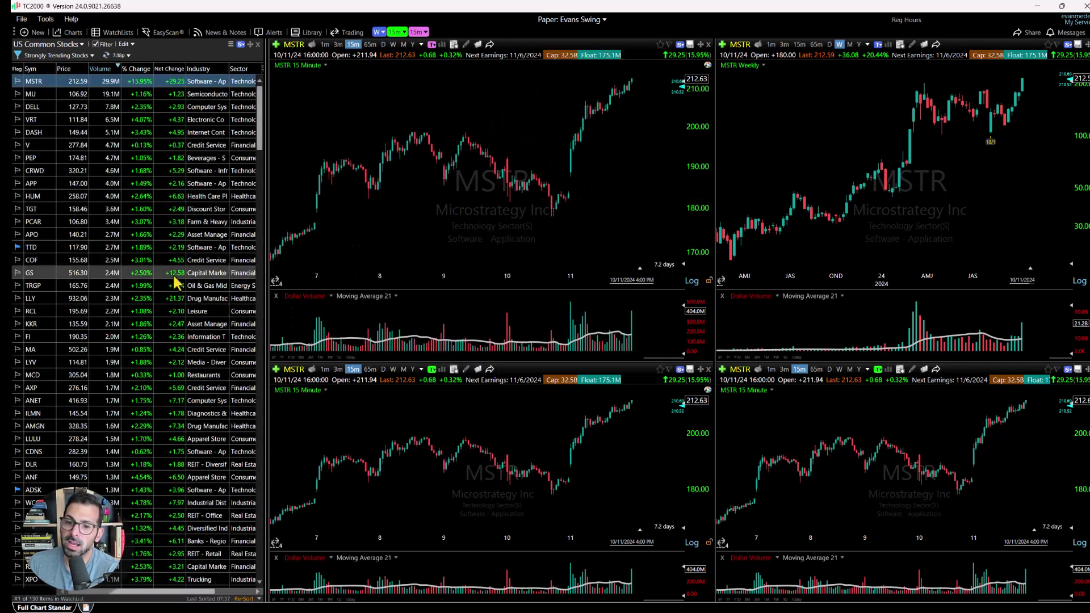
click(338, 44)
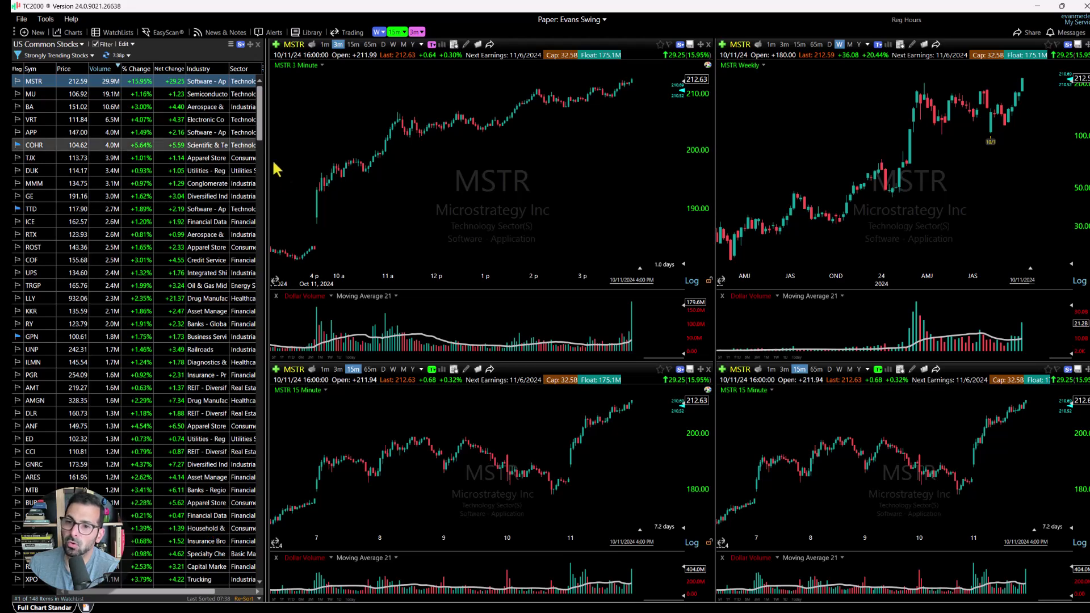
- Widen the watchlist to inspect the Strongly Trending Stocks column, narrow it again, and zoom in on the 3-minute MSTR chart
drag(266, 177, 327, 176)
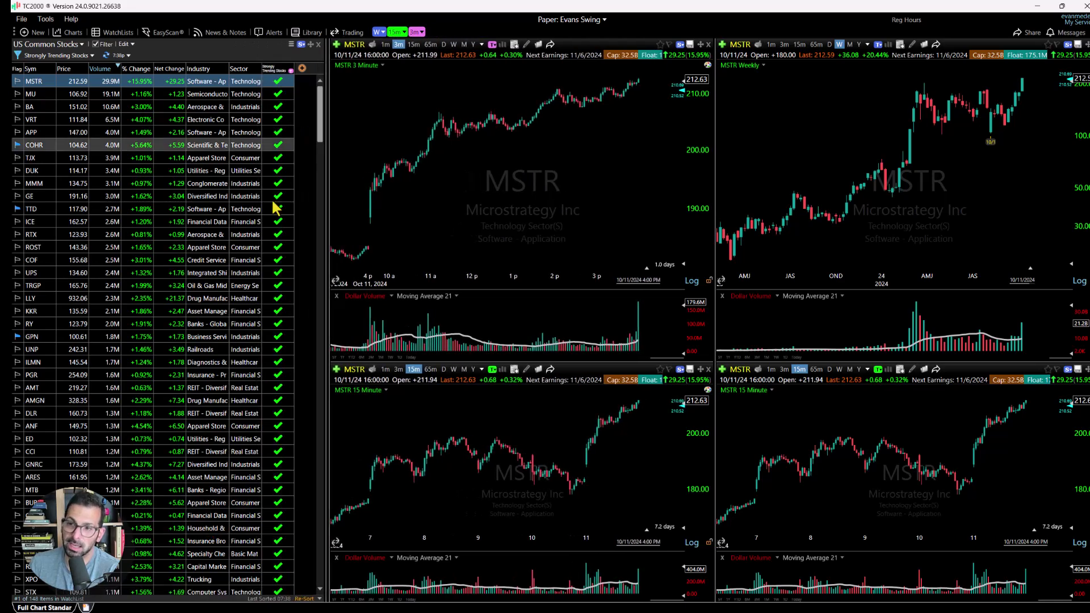
drag(328, 296, 267, 295)
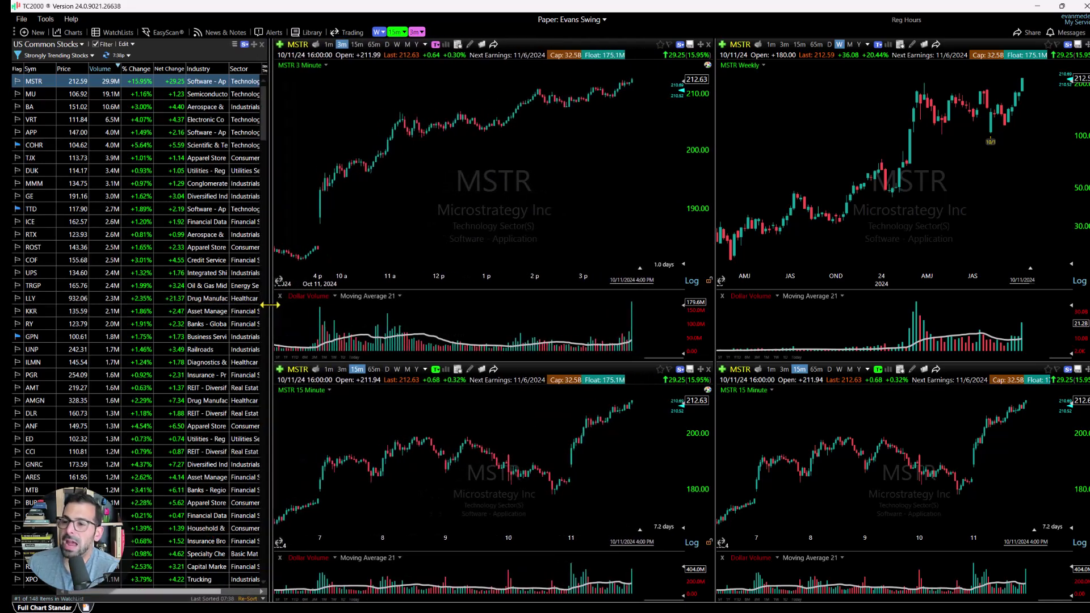
scroll(499, 175, up, 3)
scroll(479, 202, up, 1)
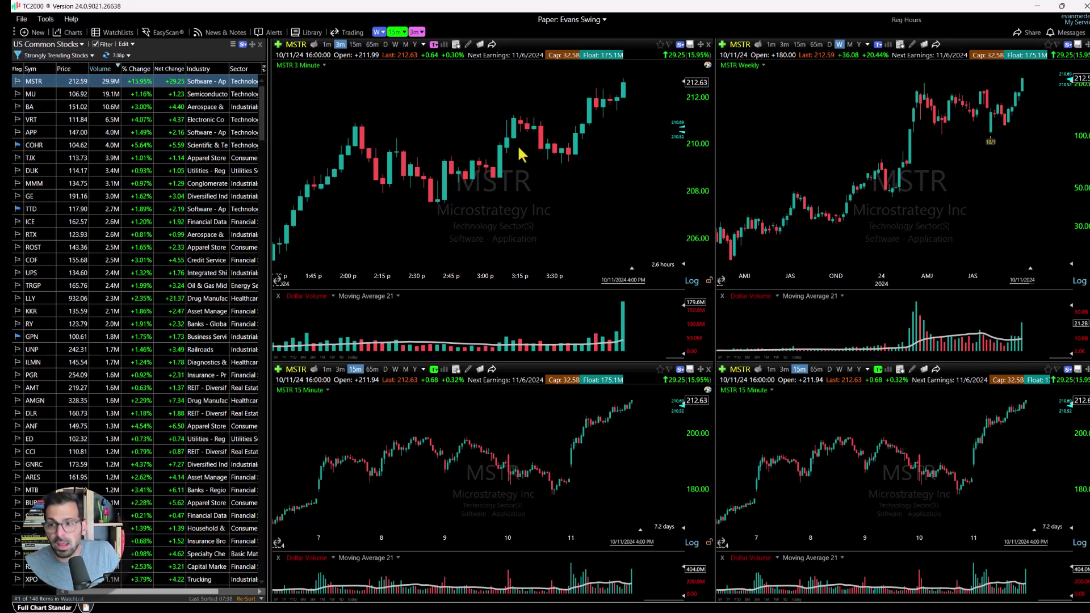
- Switch the violet-linked MSTR chart to 15 minutes and link the neighbouring weekly MSTR chart to the violet timeframe group
click(355, 44)
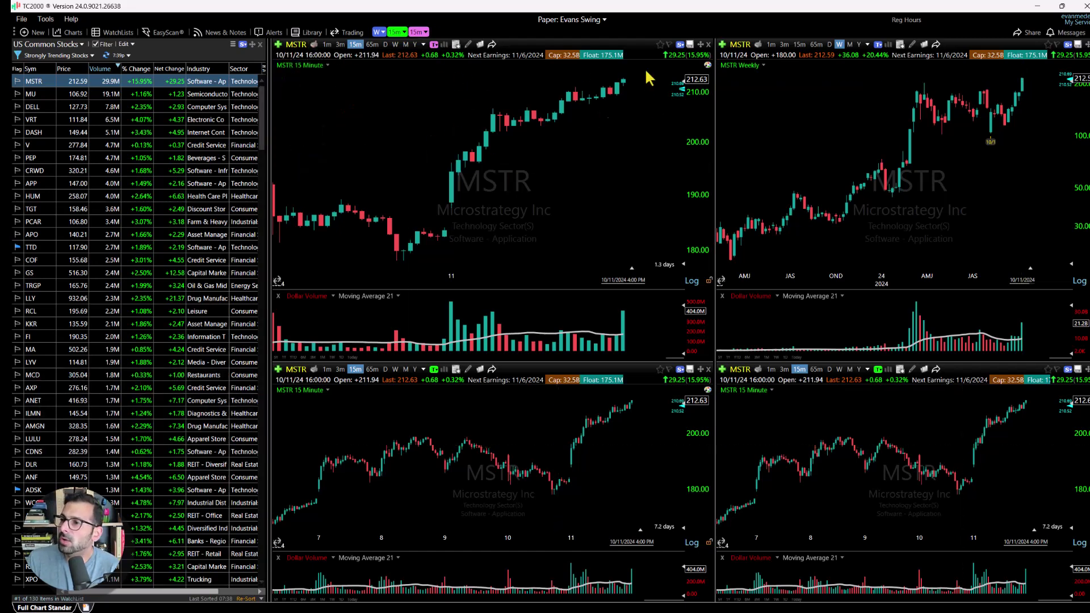
click(879, 44)
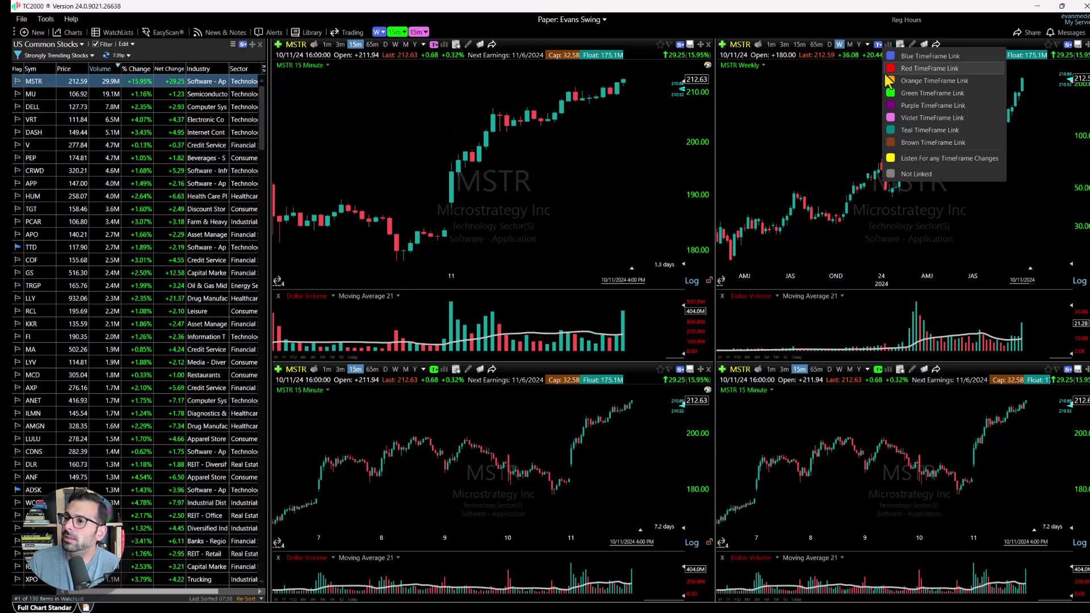
click(903, 106)
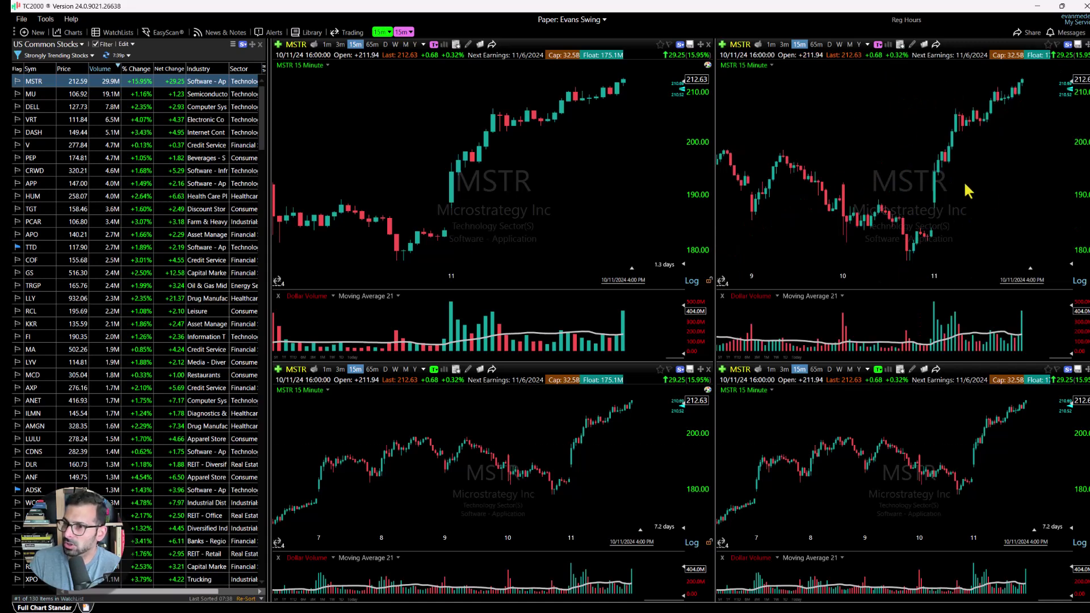
- Set the violet timeframe group to 3 minutes and the green timeframe group to Weekly
click(340, 44)
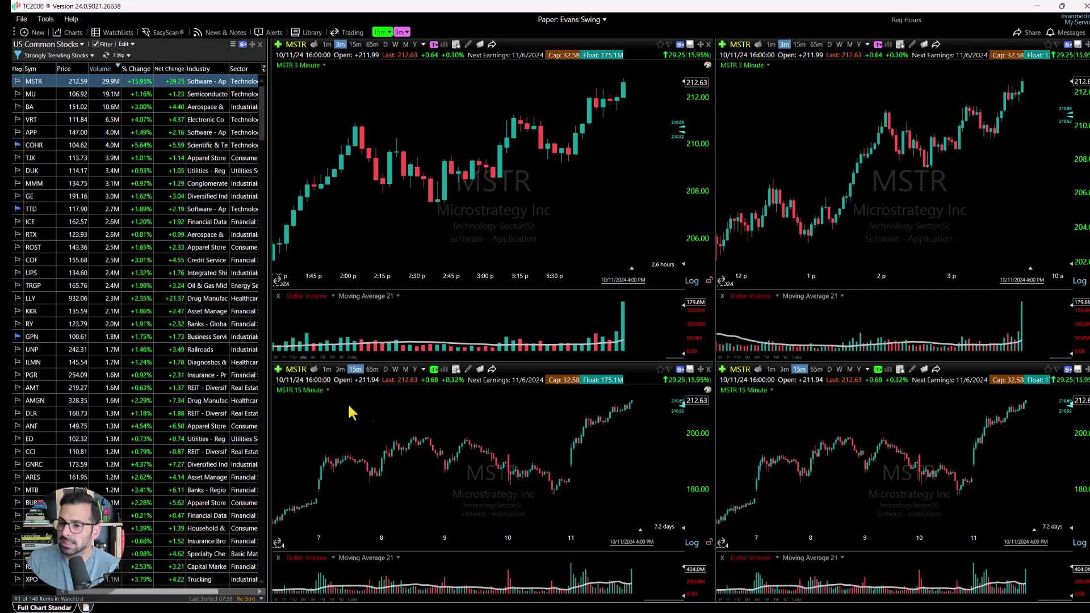
click(395, 369)
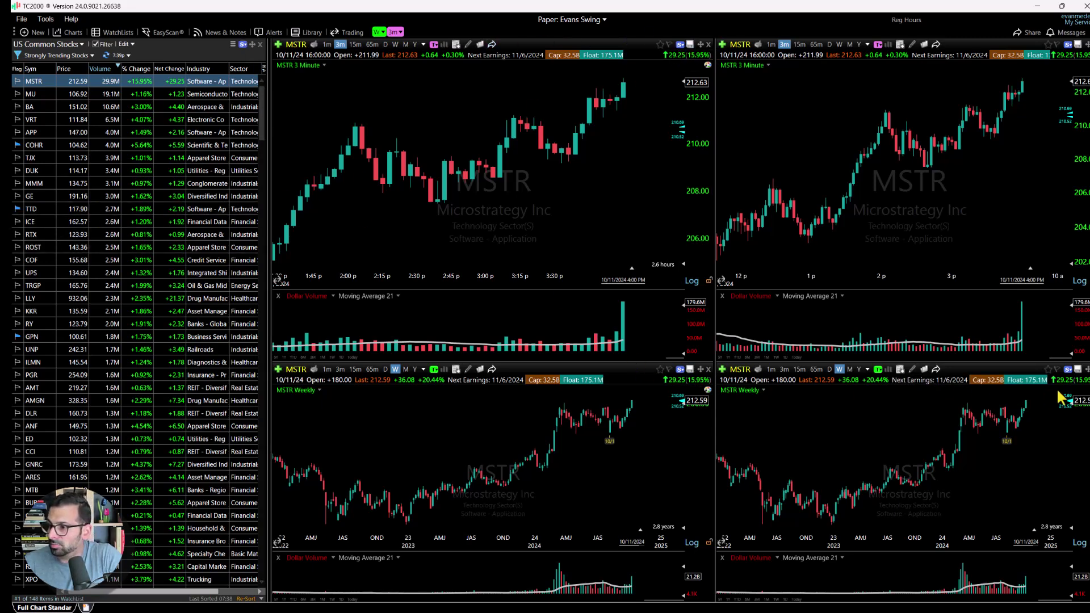
- Browse down the watchlist through symbols such as ILMN and ARCB, comparing each one's 3-minute and weekly charts
click(155, 286)
click(159, 362)
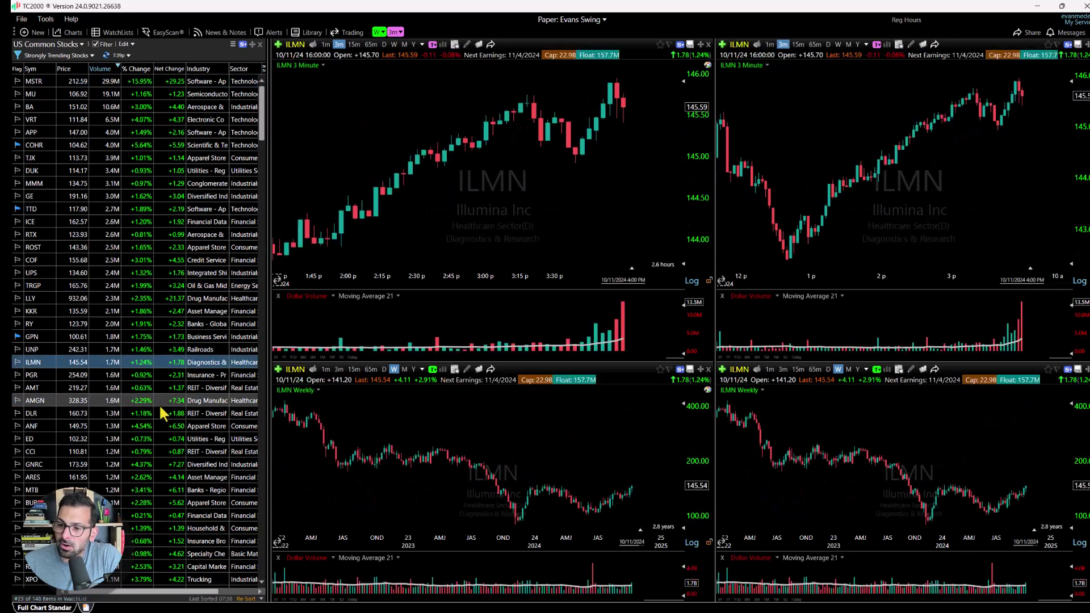
click(161, 402)
scroll(156, 415, down, 9)
click(154, 419)
scroll(150, 437, down, 4)
click(161, 448)
scroll(165, 446, down, 10)
click(165, 457)
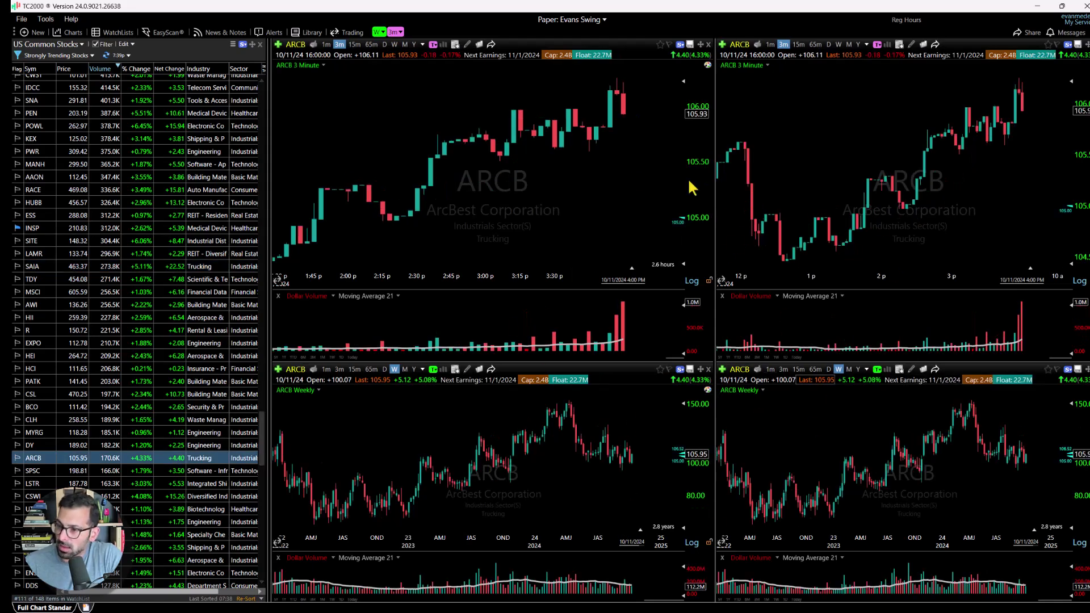
- Compare several more symbols listed near ARCB and load HII into all four charts
click(170, 318)
click(164, 394)
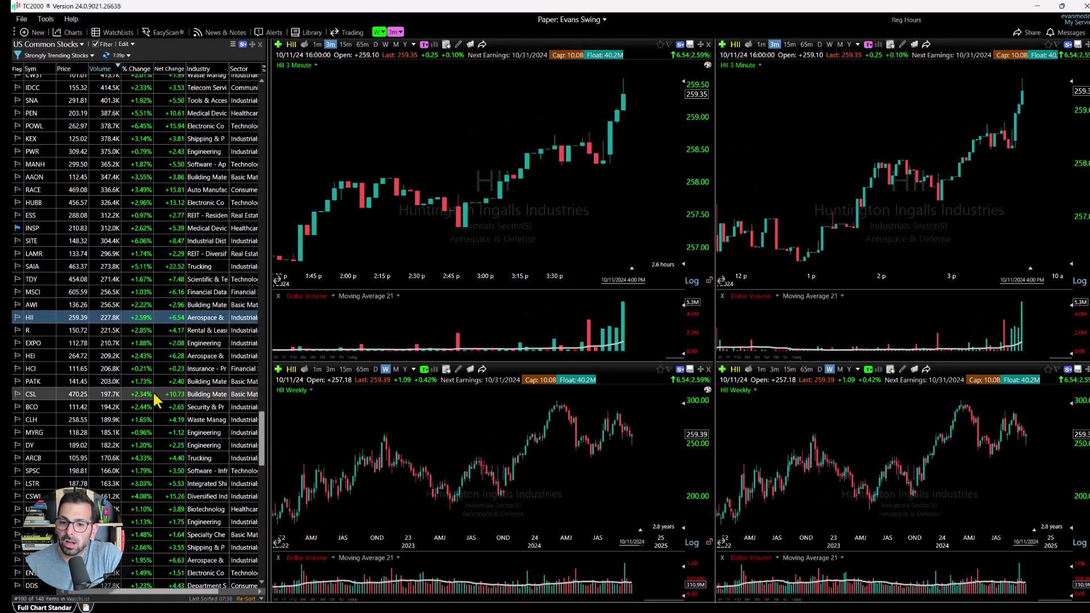
click(162, 446)
click(156, 509)
click(144, 432)
click(139, 318)
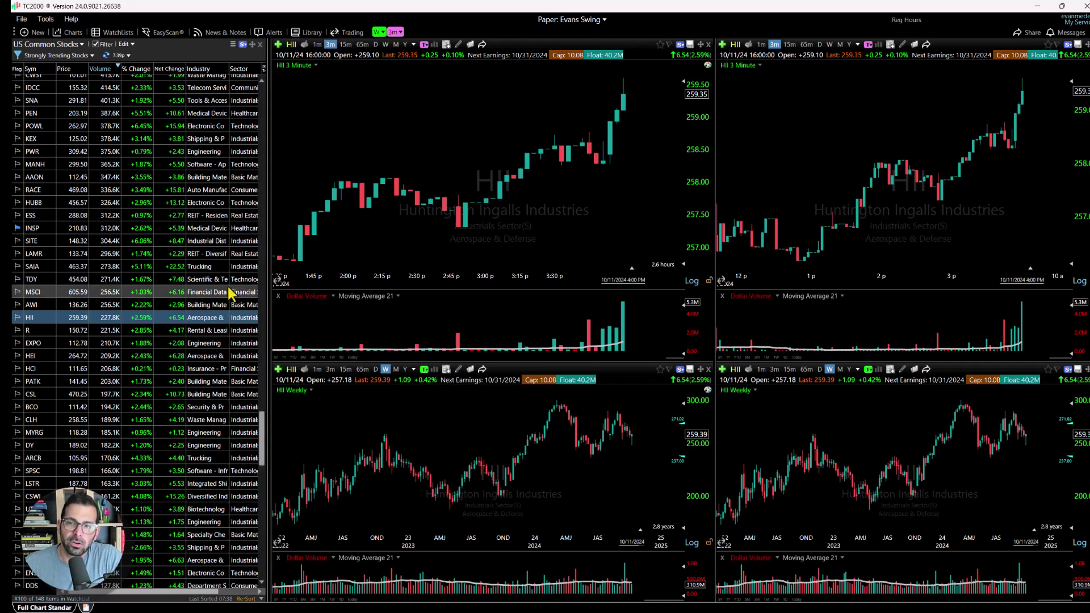
- Widen the watchlist to inspect the timeframe link of the Strongly Trending Stocks column, and narrow the watchlist again
drag(267, 240, 347, 240)
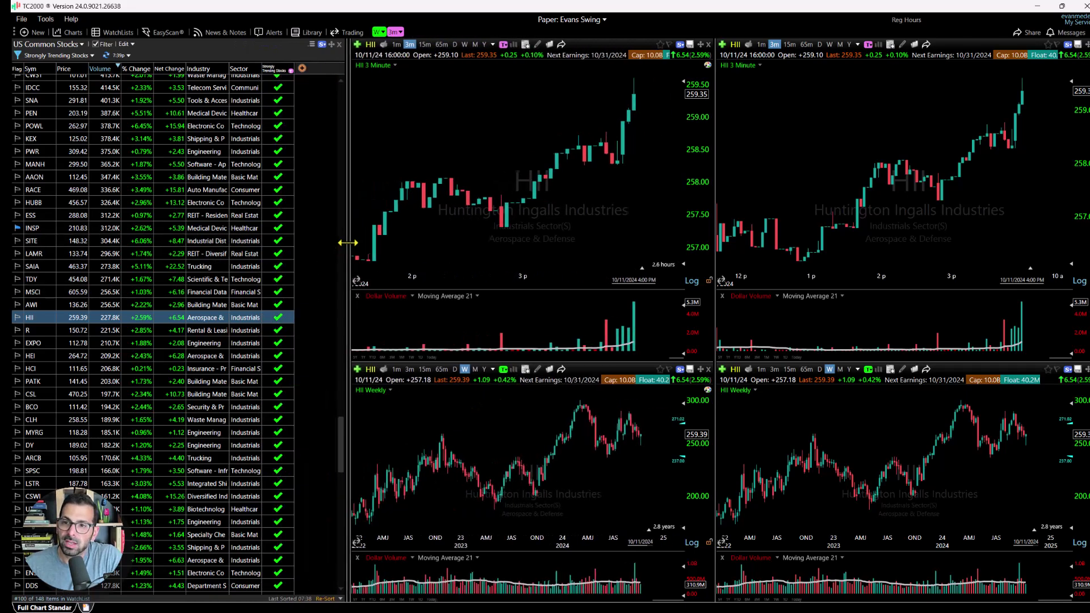
click(291, 70)
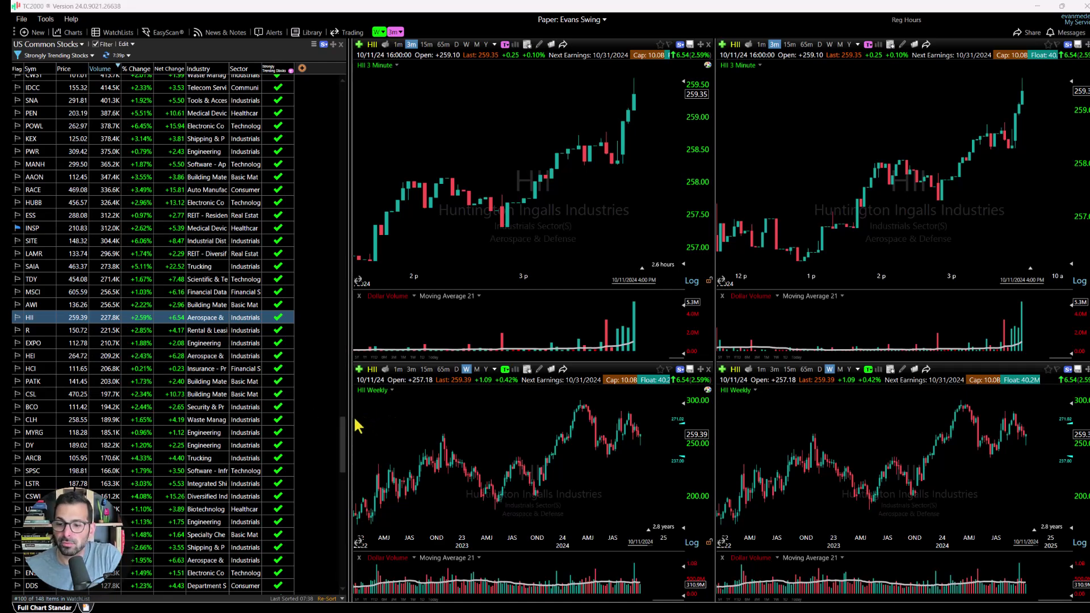
drag(349, 423, 278, 417)
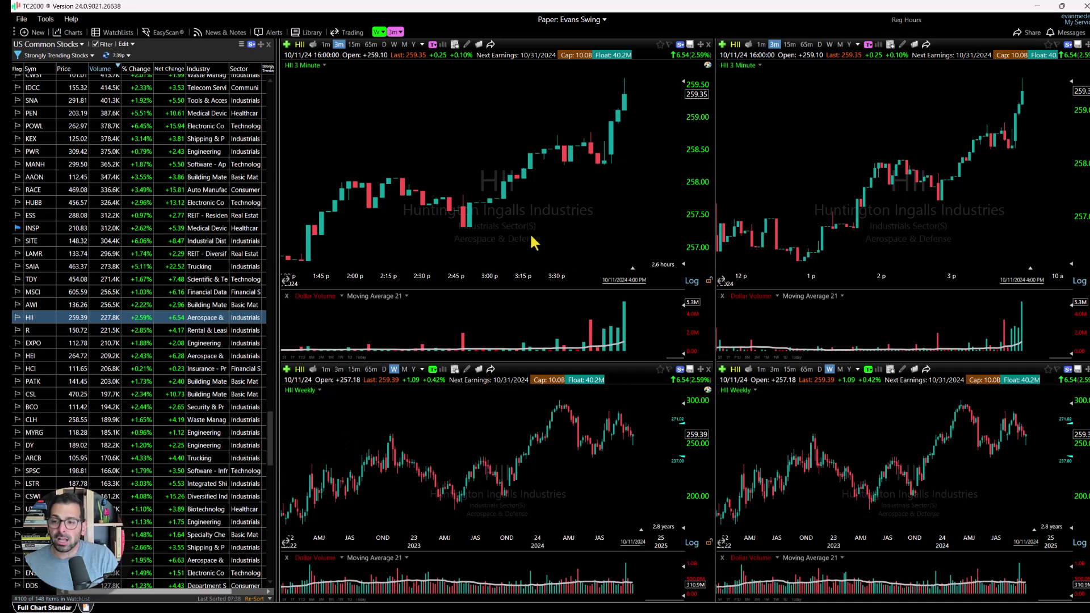
- Set the violet timeframe group to Daily, trying Weekly on the HII chart and returning to Daily
key(d)
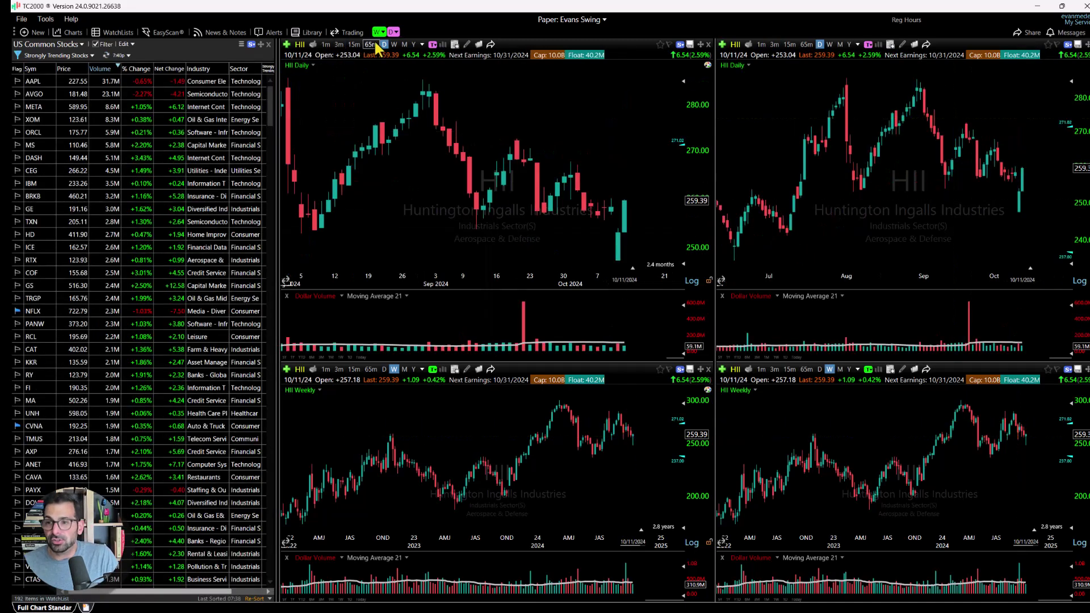
click(394, 44)
key(d)
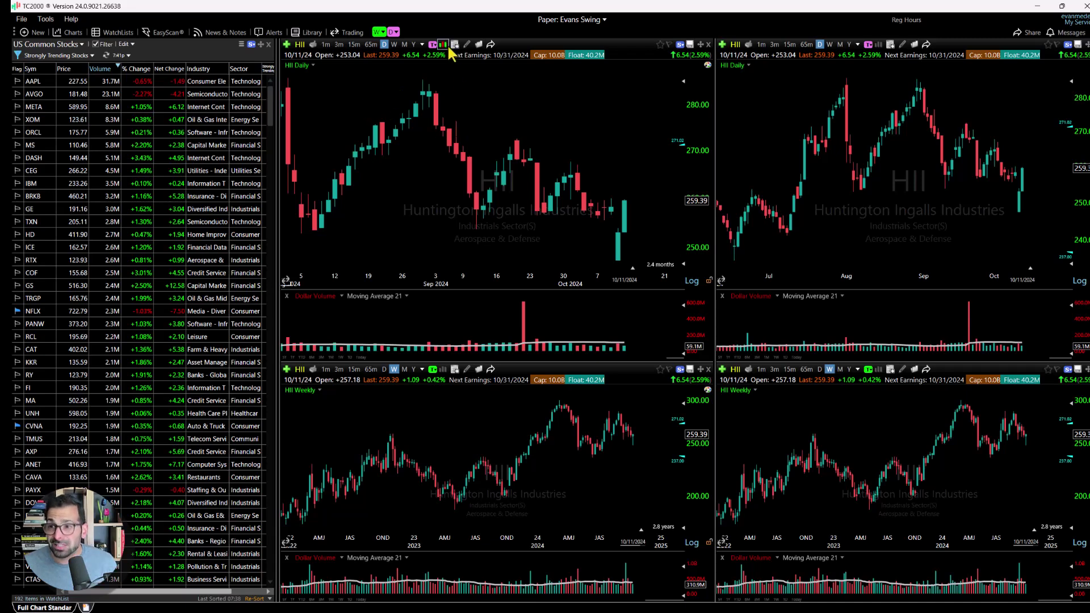
- Open the chart toolbar timeframe settings to review which timeframes are shown as buttons, and close the settings
click(422, 44)
click(401, 271)
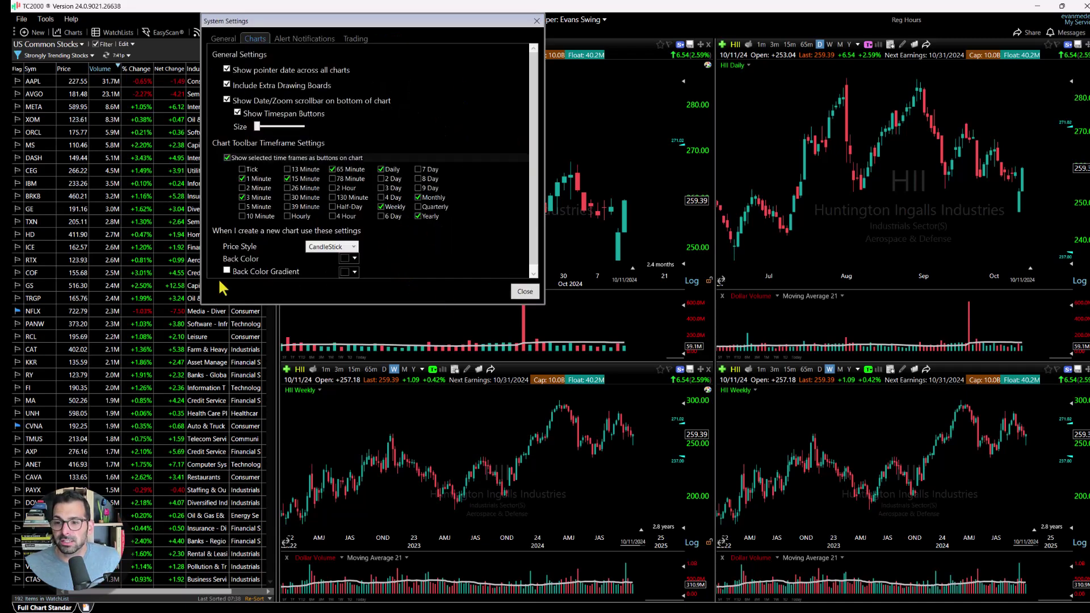
click(538, 34)
drag(554, 263, 554, 210)
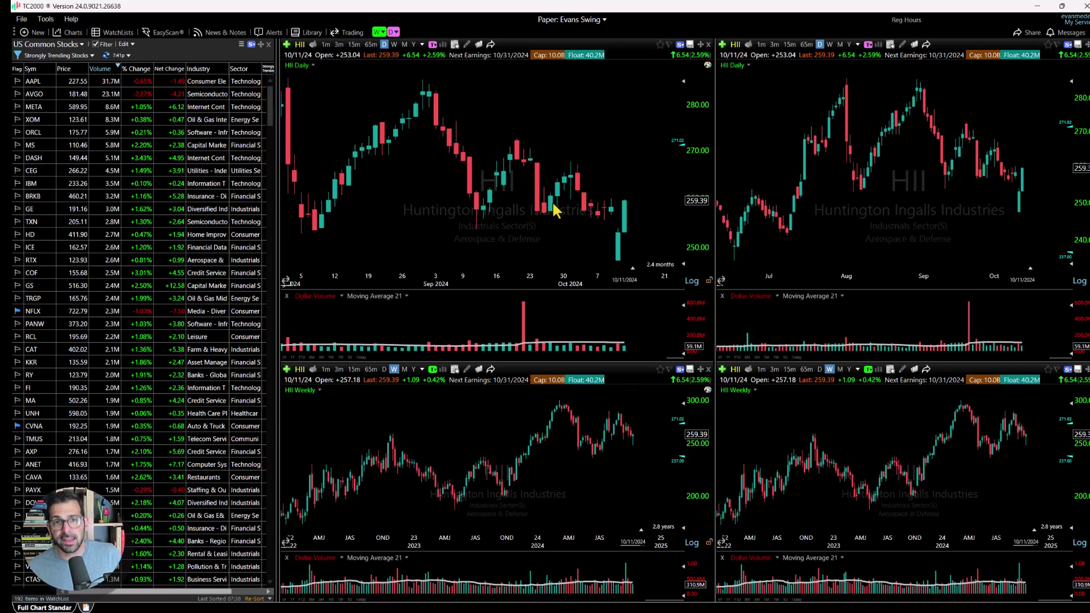